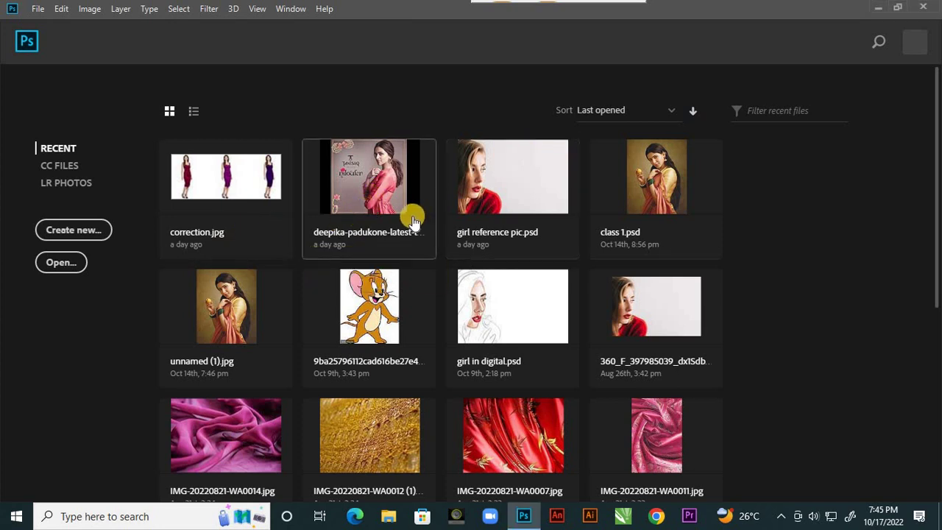
Open the deepika-padukone Tanishq jewellery ad JPG from the home screen's recent files
left_click(379, 194)
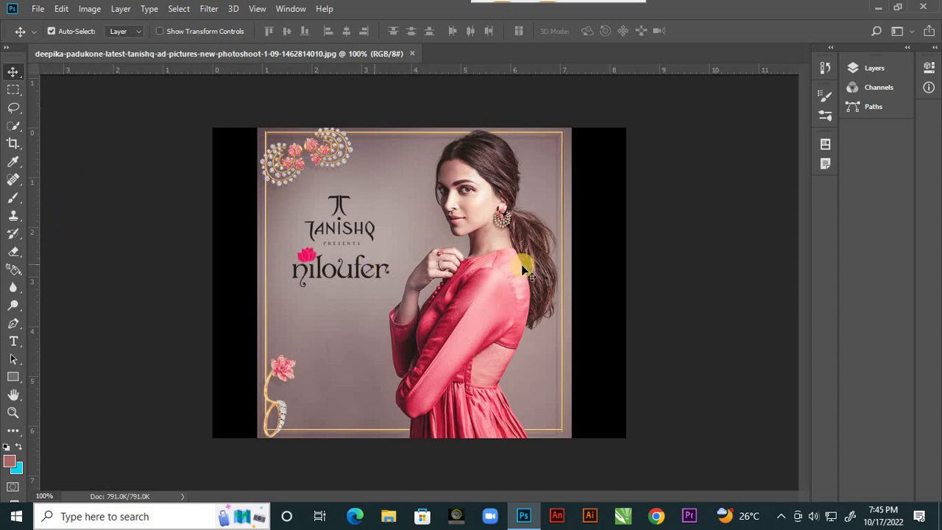
Unlock the Background layer into Layer 0 and select the Spot Healing Brush
left_click(871, 68)
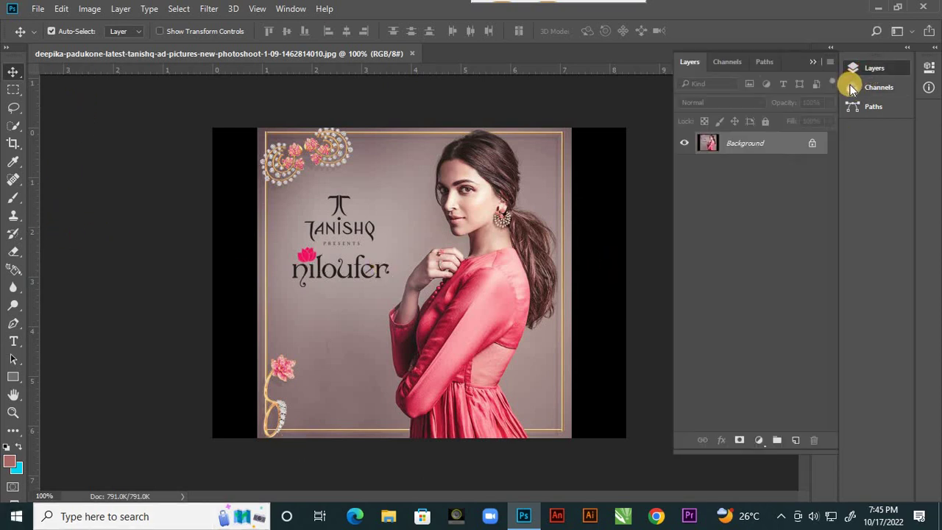
left_click(811, 142)
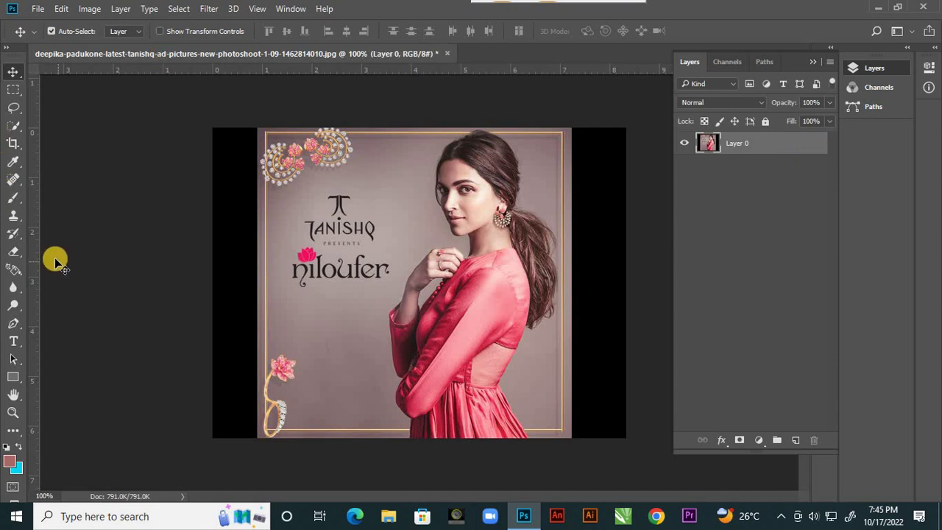
left_click(17, 165)
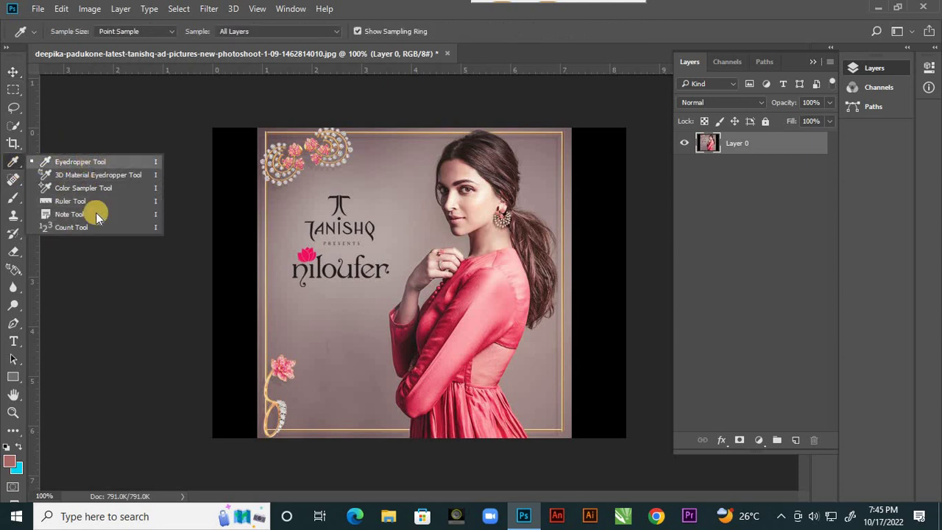
left_click(84, 161)
left_click(15, 179)
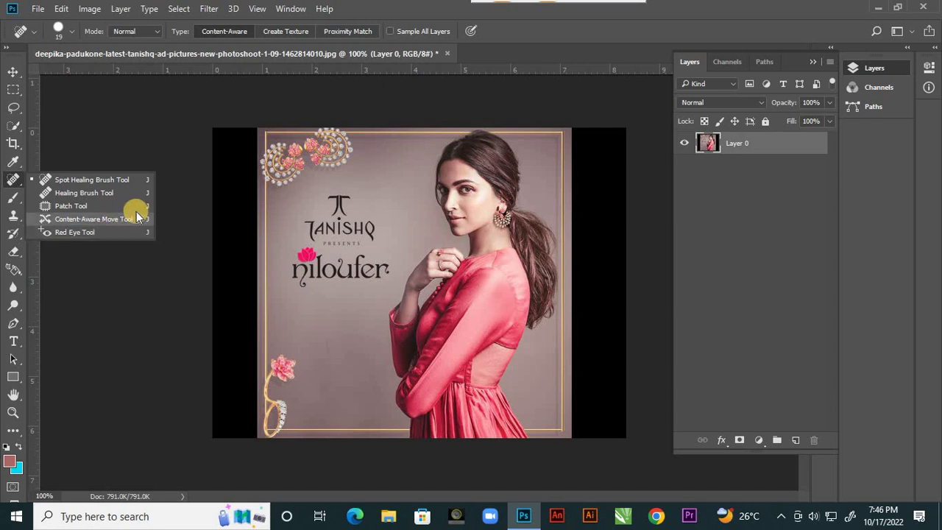
Return from the Move tool to the Spot Healing Brush, then close the Tanishq document
left_click(12, 73)
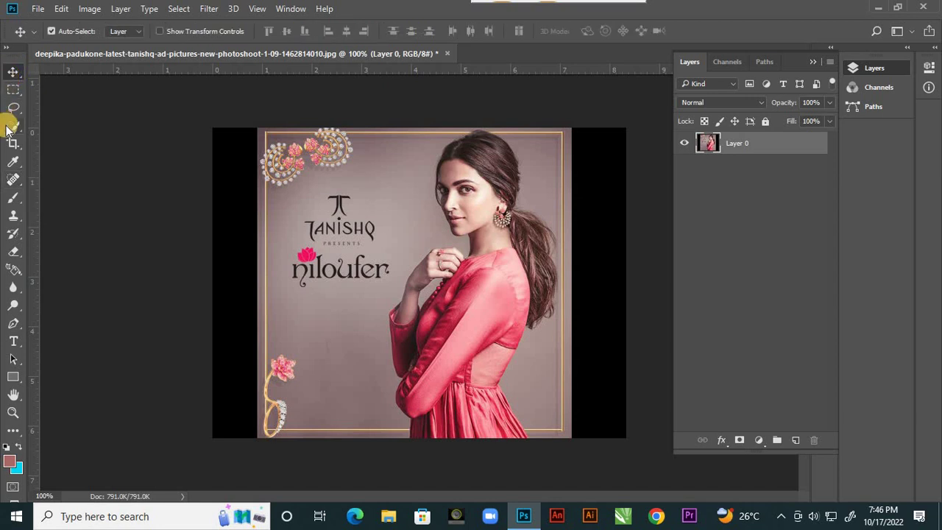
key("j")
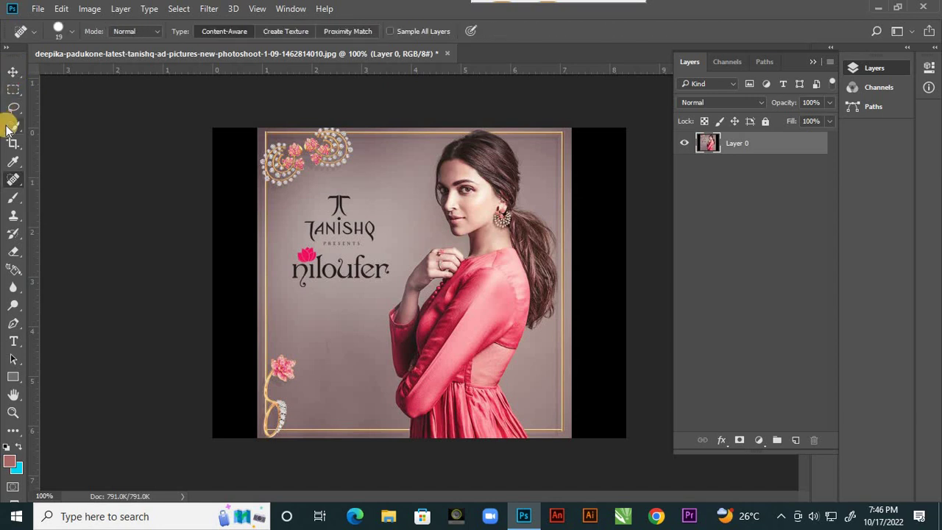
right_click(19, 181)
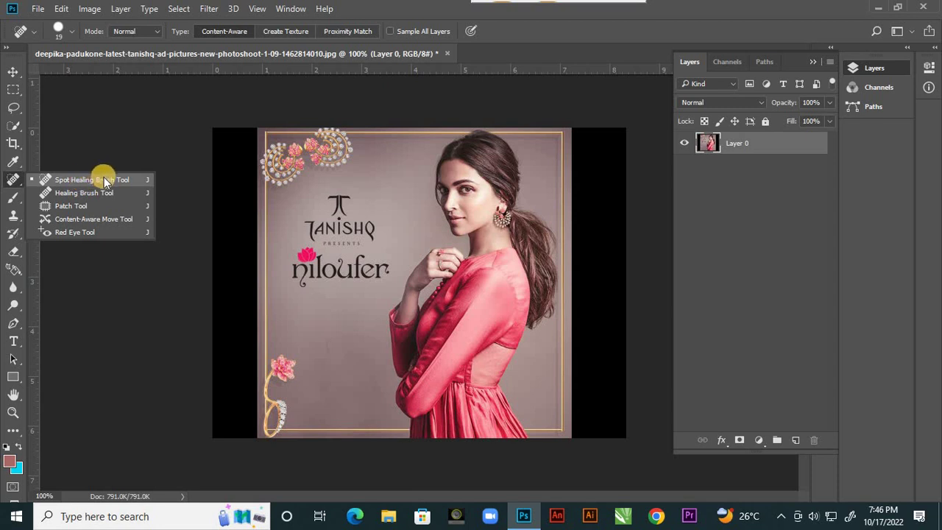
left_click(13, 183)
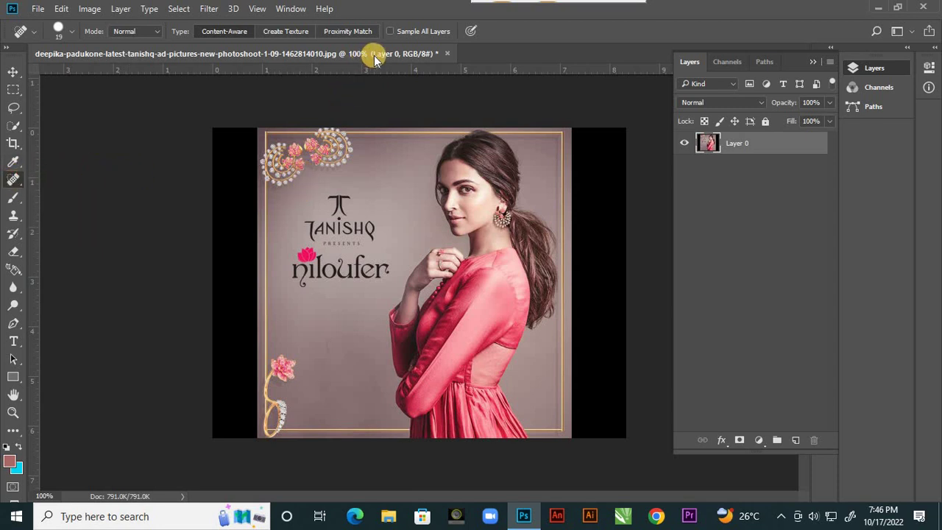
left_click(447, 53)
Discard the Tanishq photo unsaved and open article-2333349-1A11806A000005DC-640_634x478 from disk
left_click(473, 206)
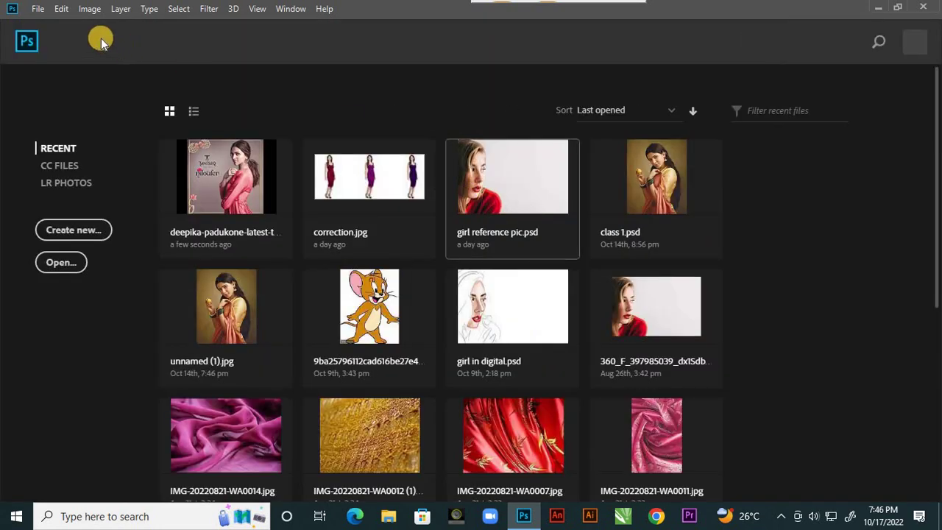
left_click(34, 10)
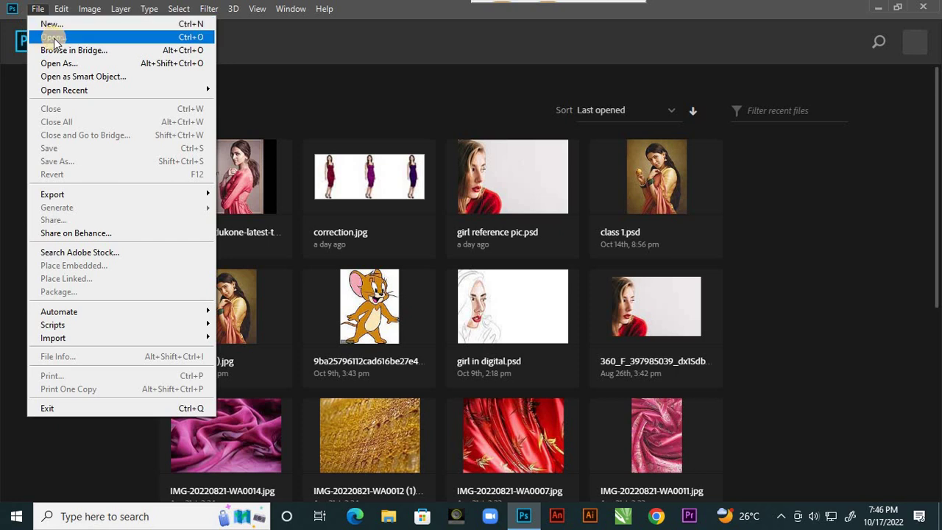
left_click(49, 36)
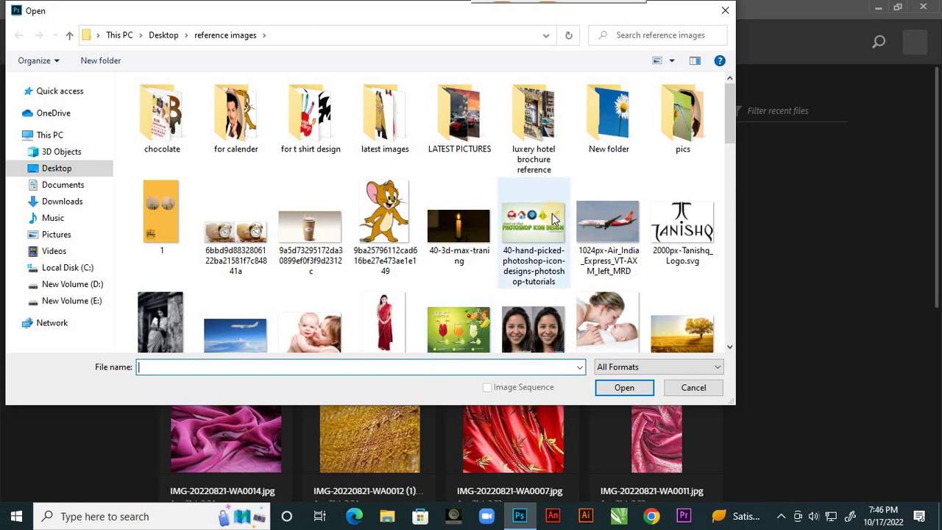
scroll(548, 223, "down", 5)
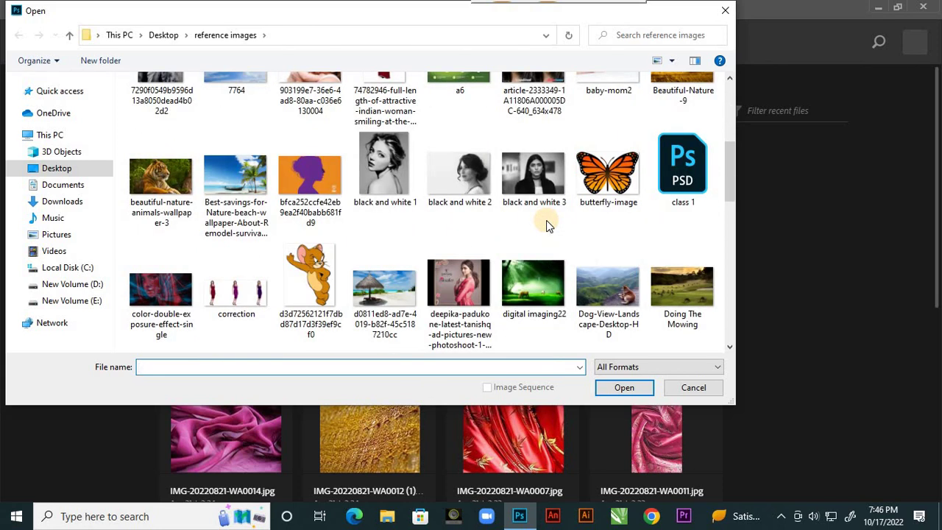
scroll(437, 230, "down", 4)
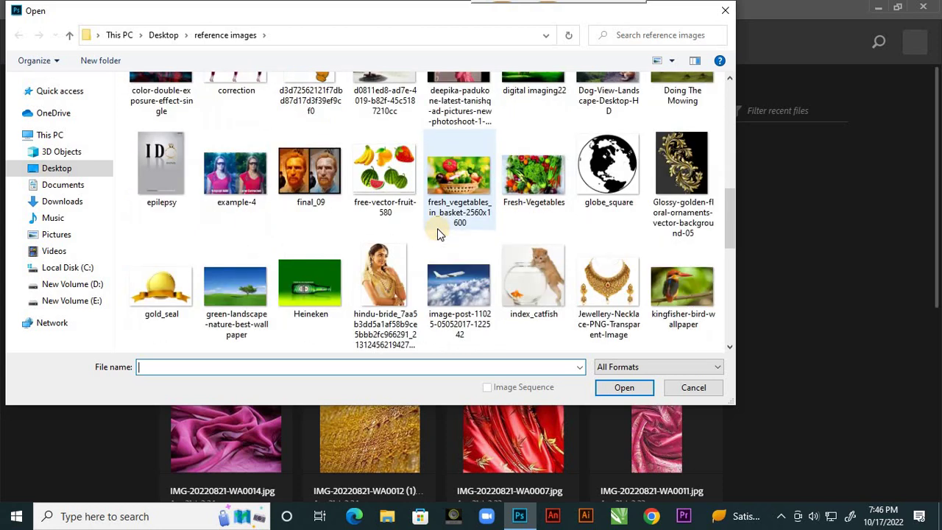
scroll(437, 234, "up", 5)
left_click(533, 121)
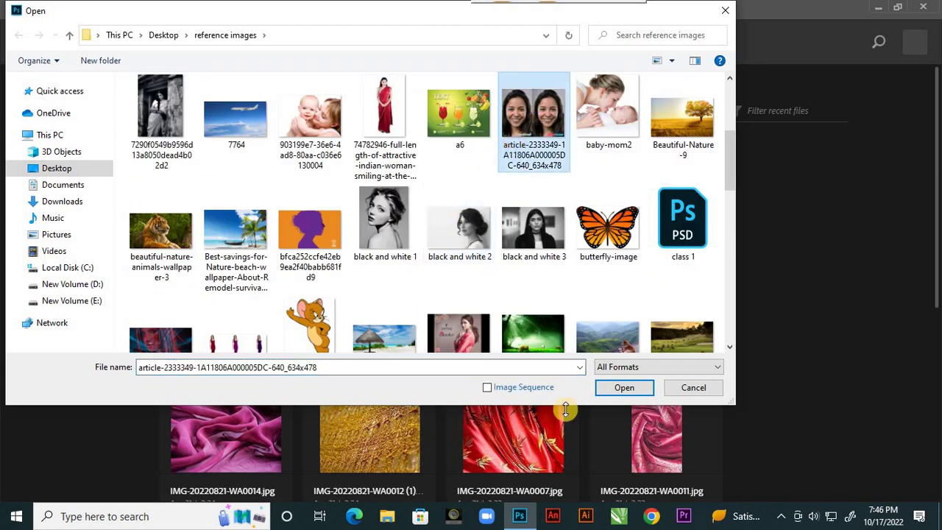
left_click(638, 394)
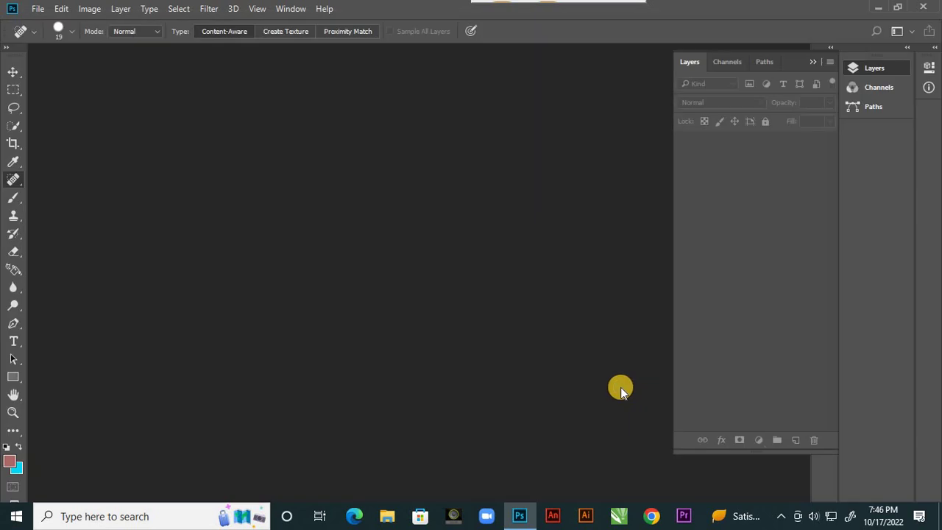
Accept the pixel aspect correction, unlock Background as Layer 0, and pick the Spot Healing Brush
left_click(469, 206)
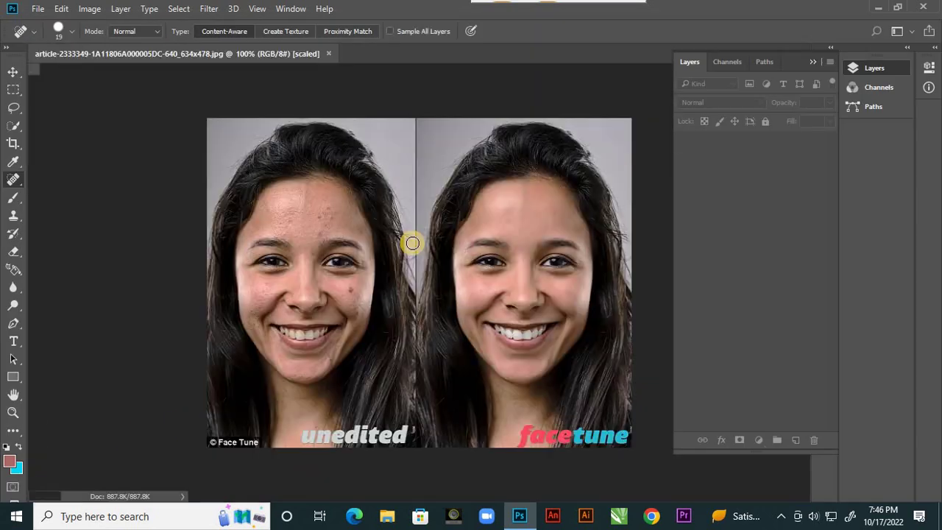
left_click(811, 142)
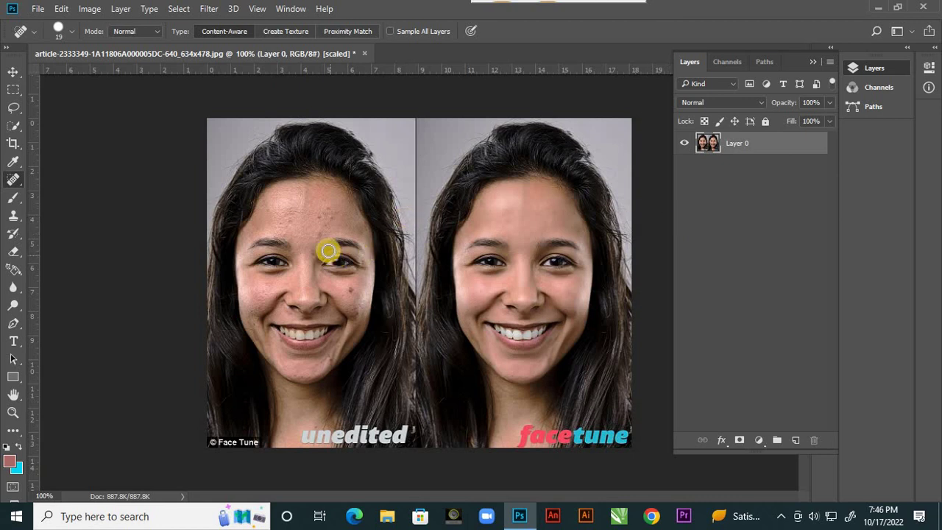
right_click(18, 184)
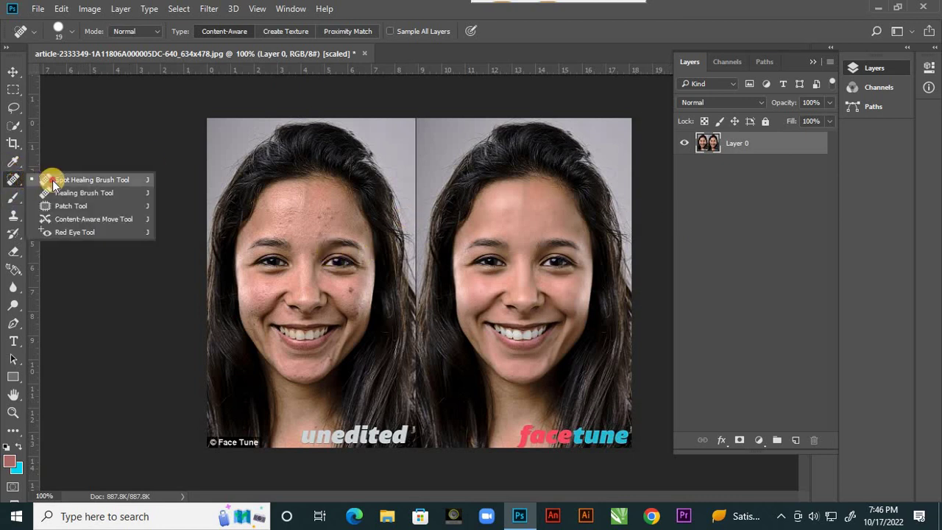
left_click(46, 181)
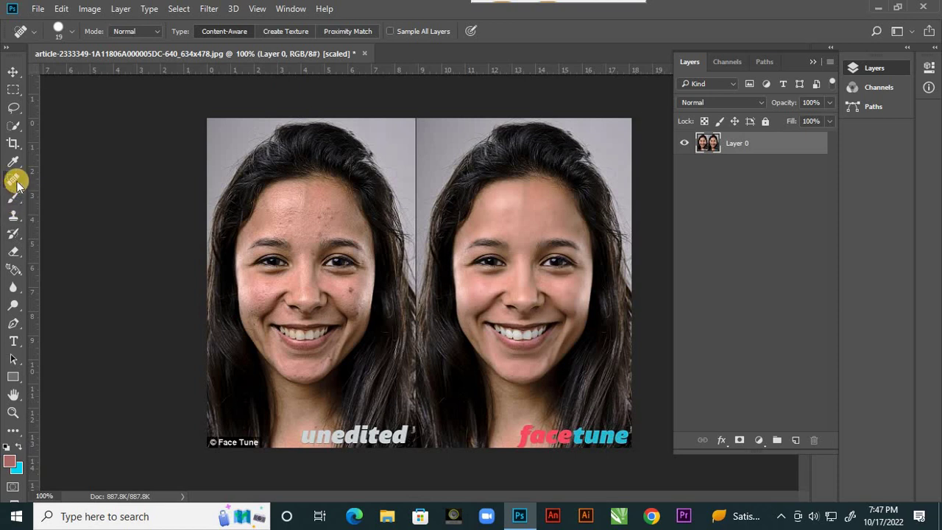
left_click(12, 71)
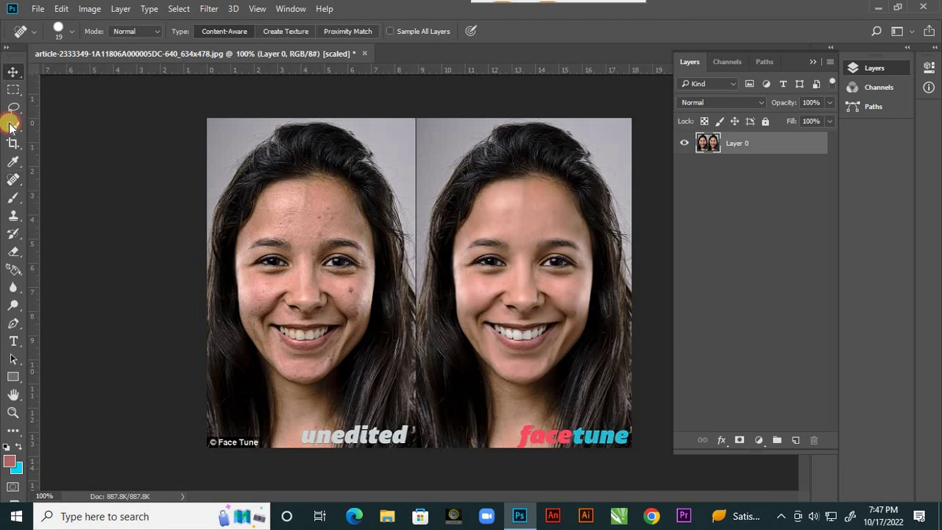
left_click(13, 180)
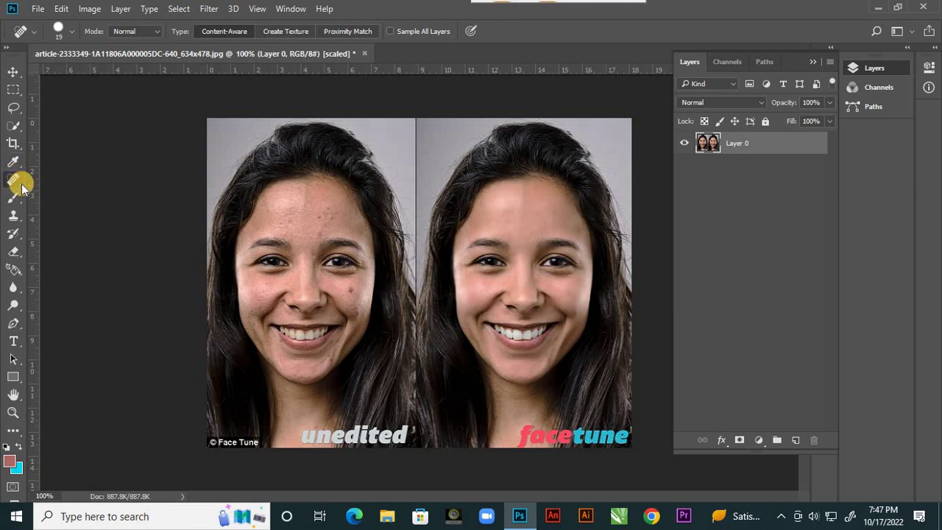
left_click_drag(19, 188, 40, 181)
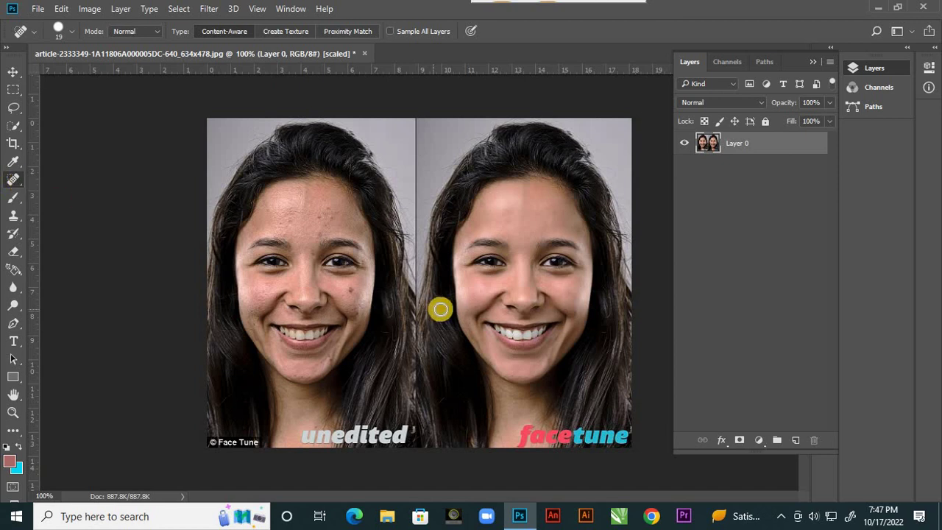
Reselect the Spot Healing Brush from its flyout after briefly switching to the Move tool
right_click(16, 181)
left_click(56, 181)
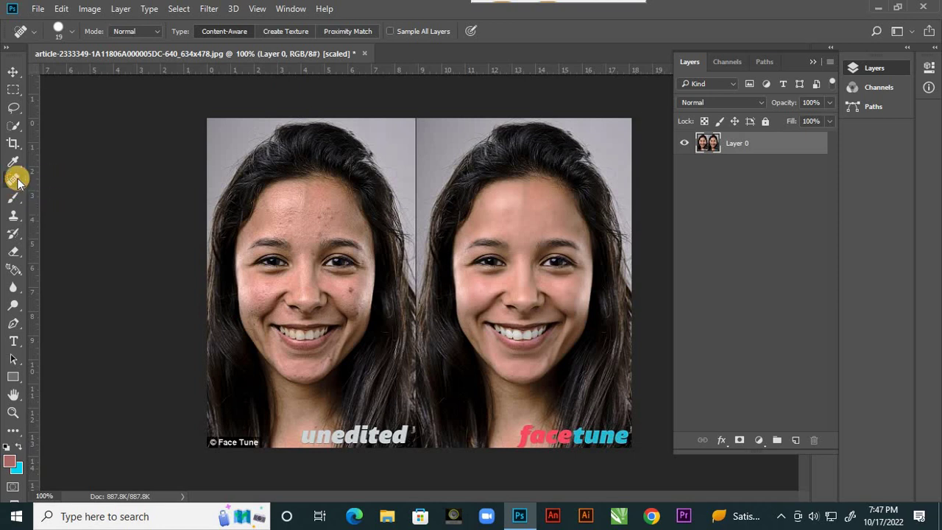
left_click(15, 73)
right_click(17, 74)
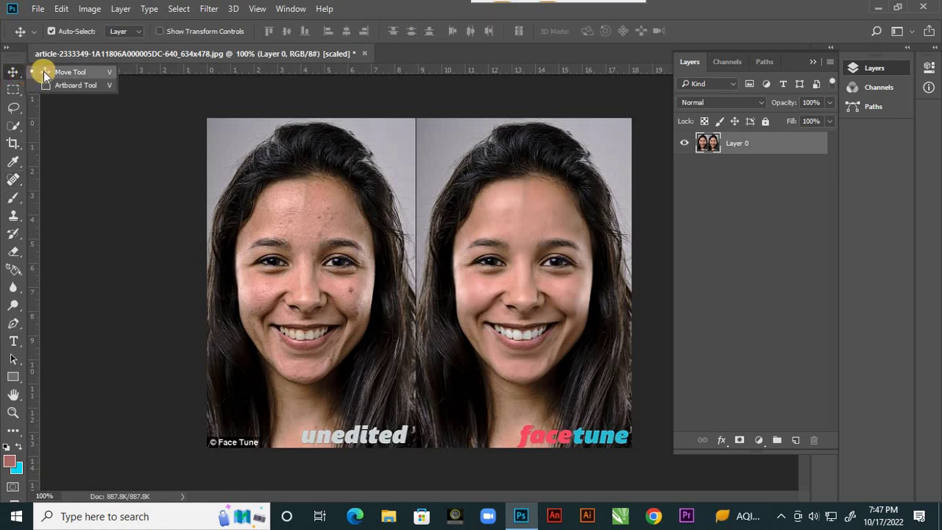
left_click(44, 73)
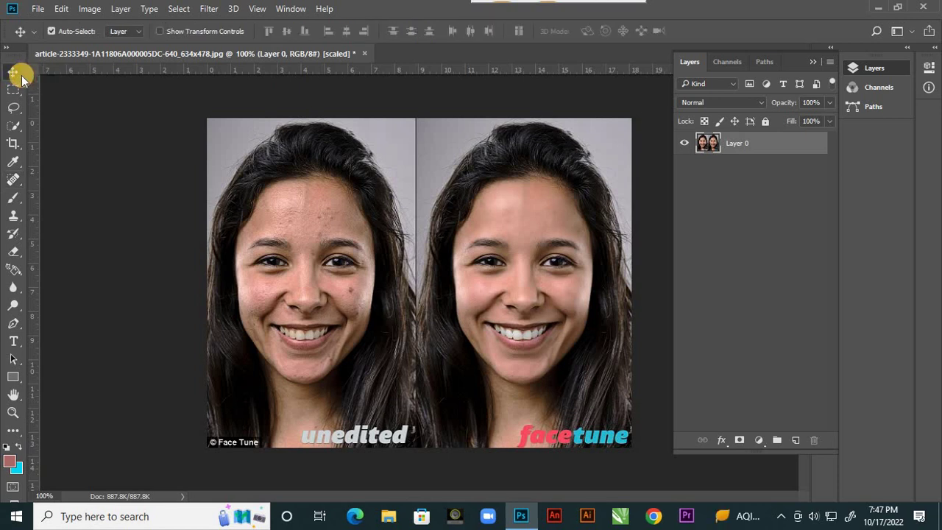
left_click(13, 179)
right_click(13, 180)
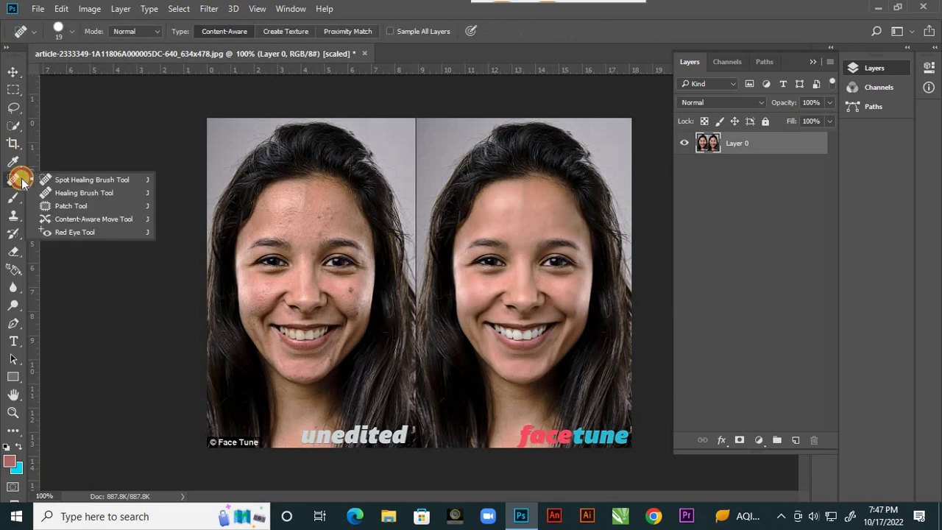
left_click(75, 181)
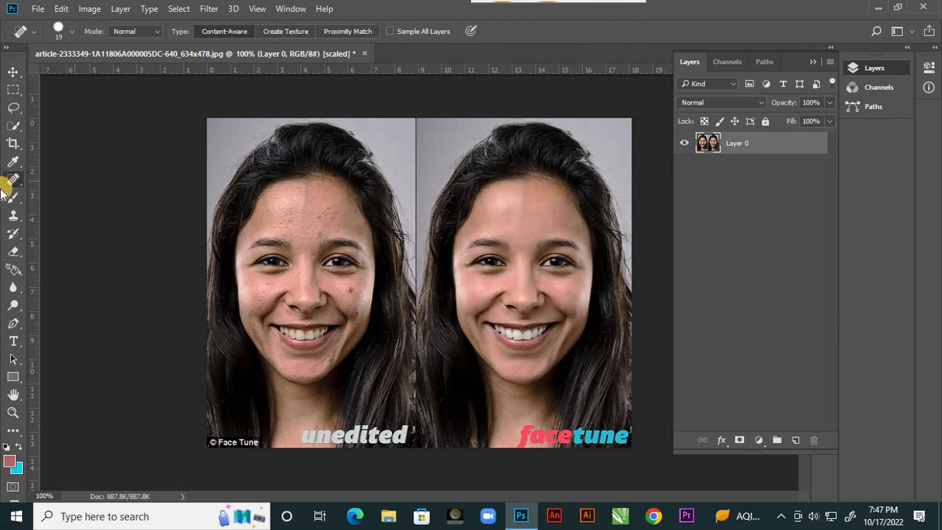
Heal three blemishes on the unretouched left face's forehead with content-aware spot healing
scroll(352, 295, "up", 2)
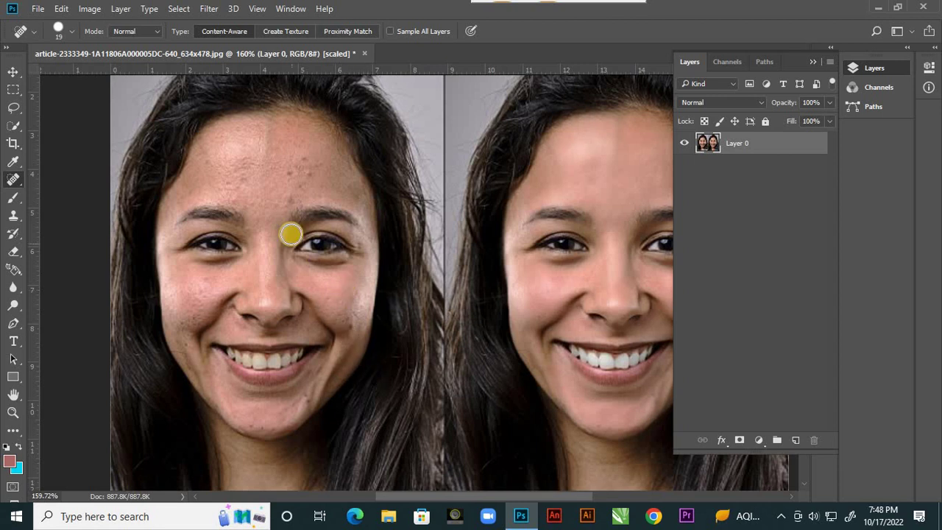
left_click(302, 156)
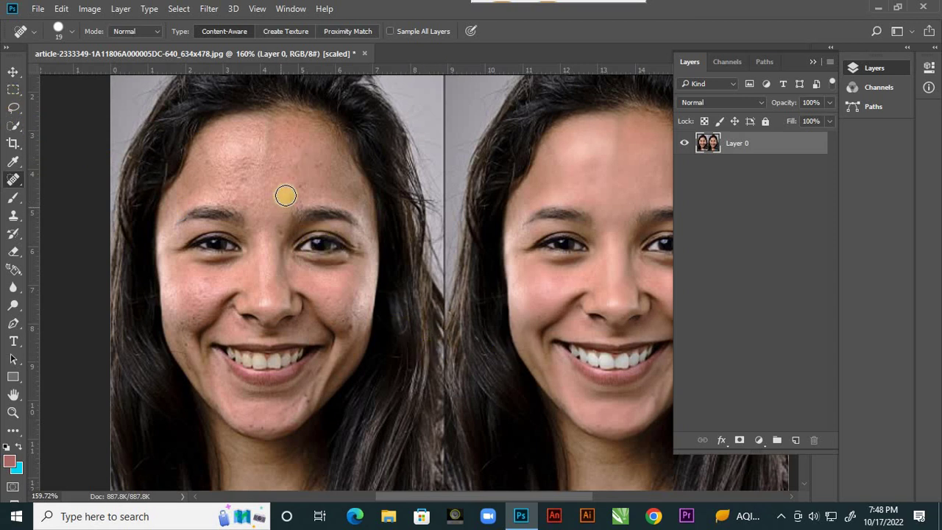
left_click(298, 182)
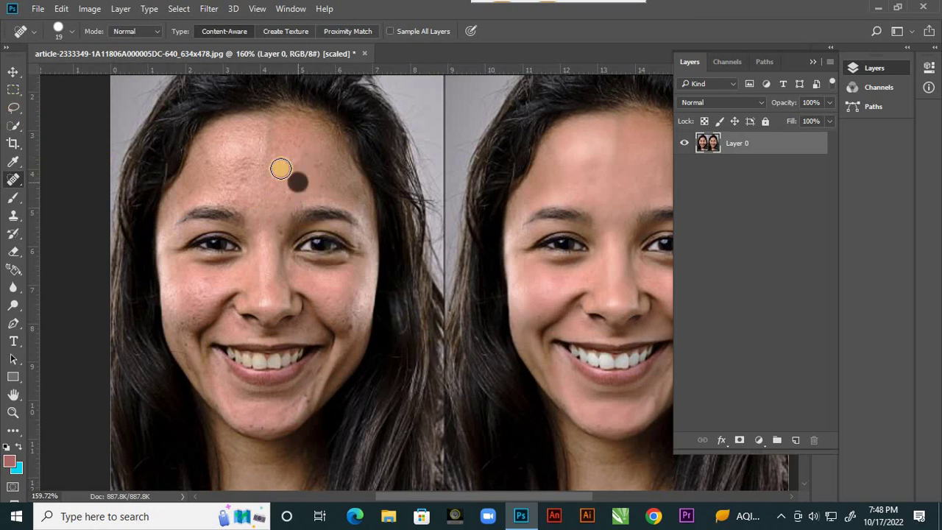
left_click(217, 158)
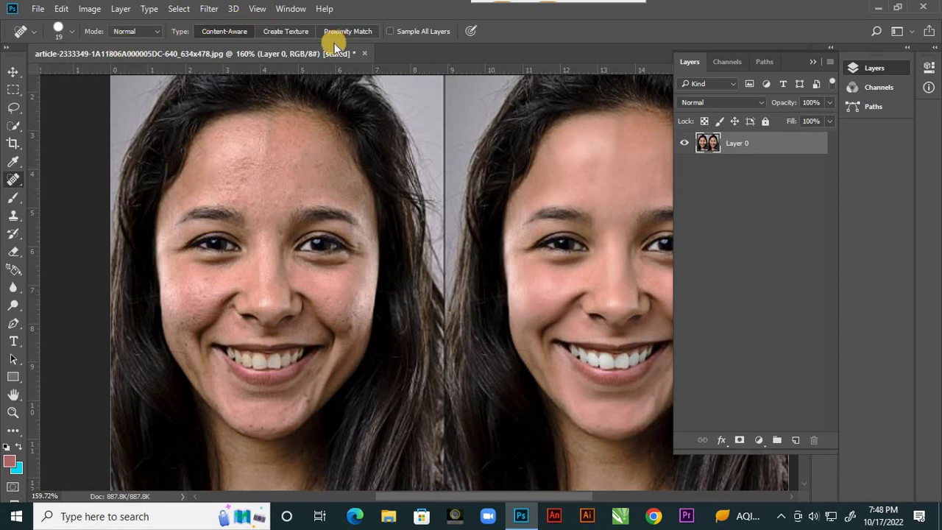
Set healing mode to Replace and stroke over the nose bridge and forehead patches
left_click(155, 31)
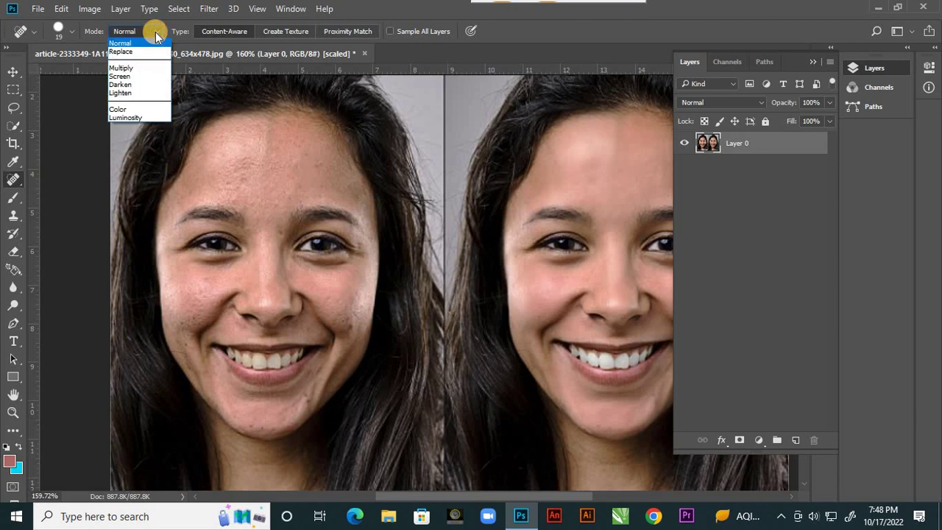
left_click(143, 50)
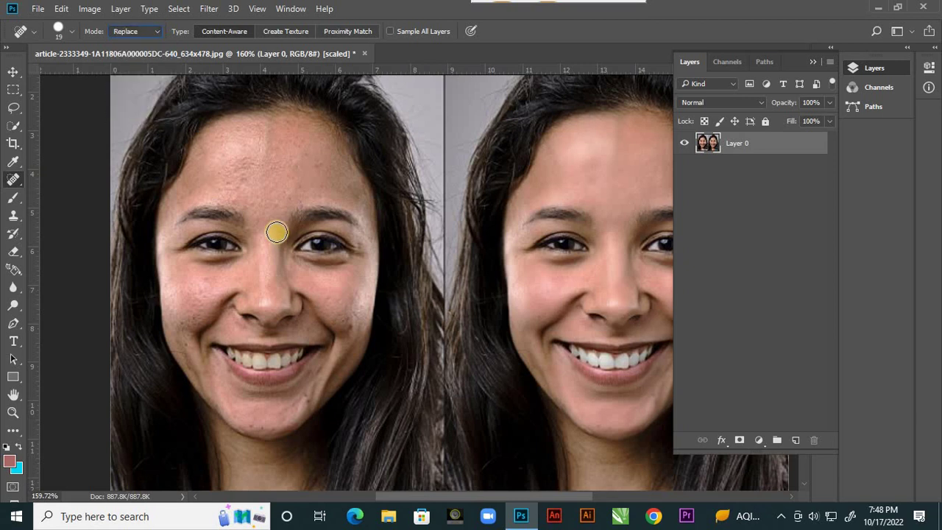
left_click(275, 228)
left_click_drag(298, 140, 291, 167)
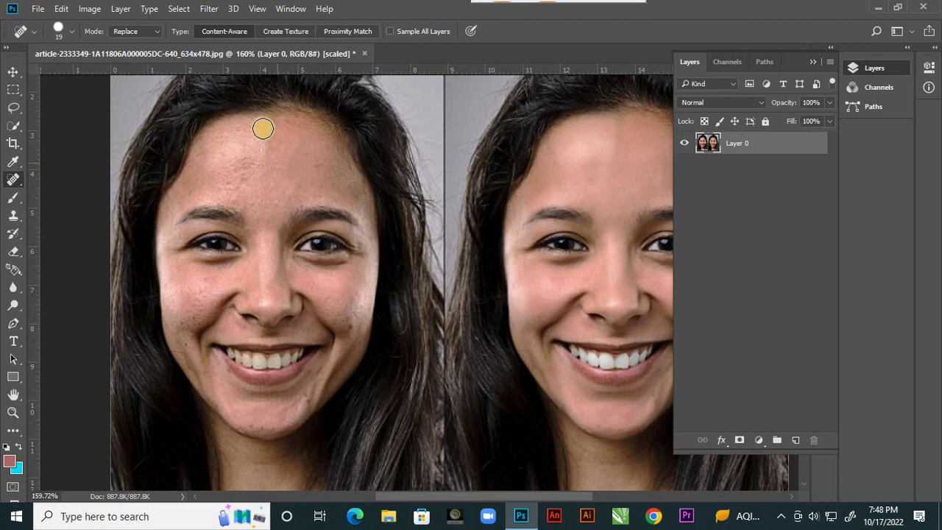
mouse_move(263, 126)
left_mouse_down()
mouse_move(259, 193)
mouse_move(263, 176)
mouse_move(245, 156)
left_mouse_up()
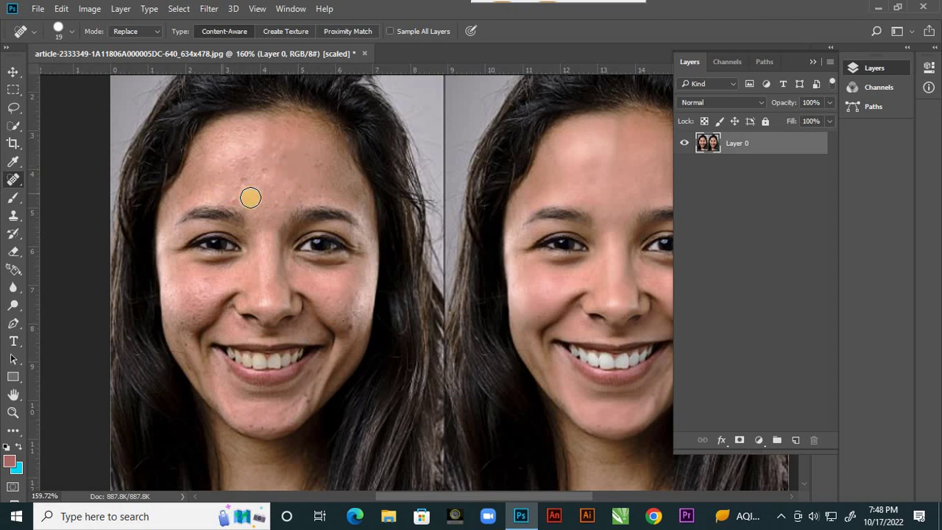
left_click_drag(315, 162, 159, 192)
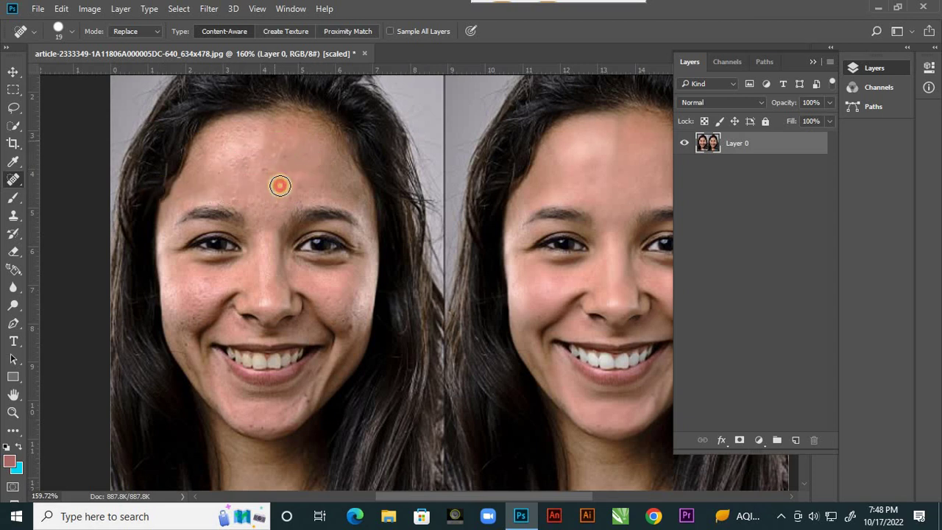
left_click_drag(277, 184, 275, 147)
Heal a forehead spot plus the streak and spots on the cheek beside the nose
left_click(158, 31)
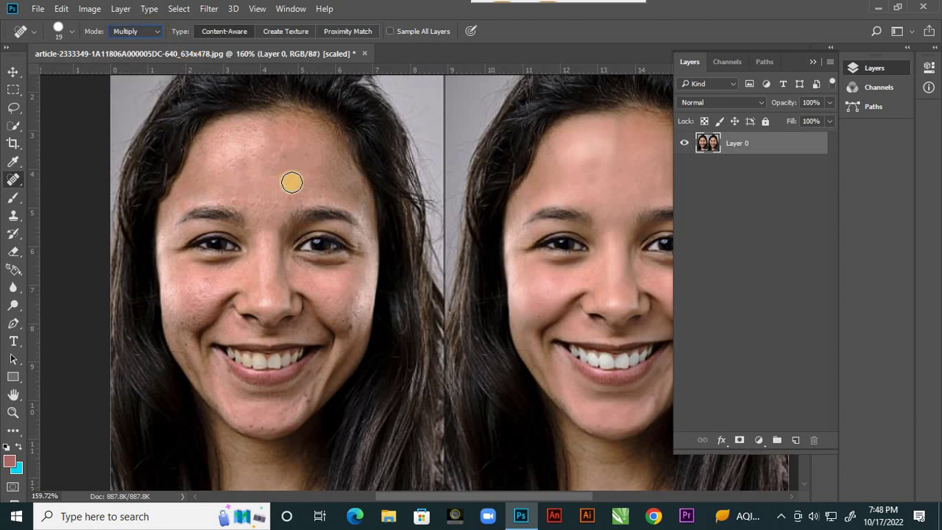
left_click(294, 179)
left_click_drag(352, 304, 354, 335)
left_click(343, 305)
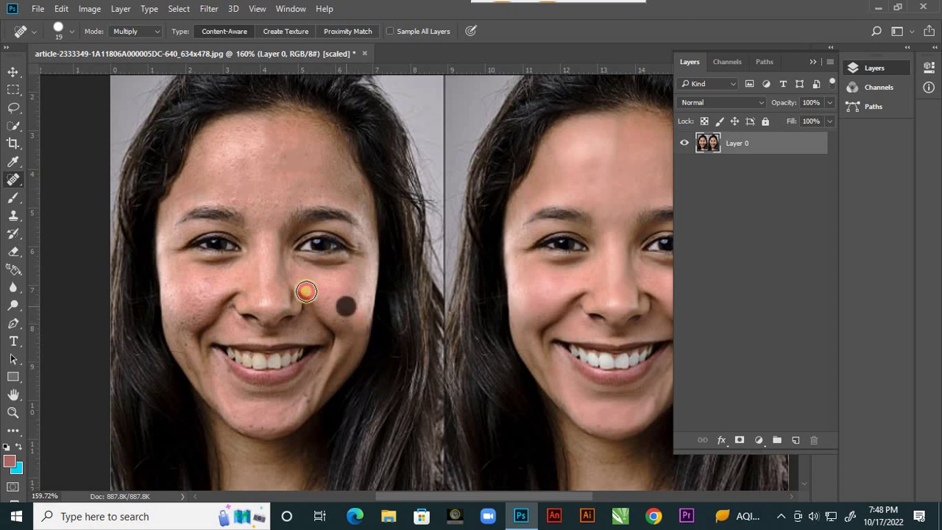
left_click(347, 308)
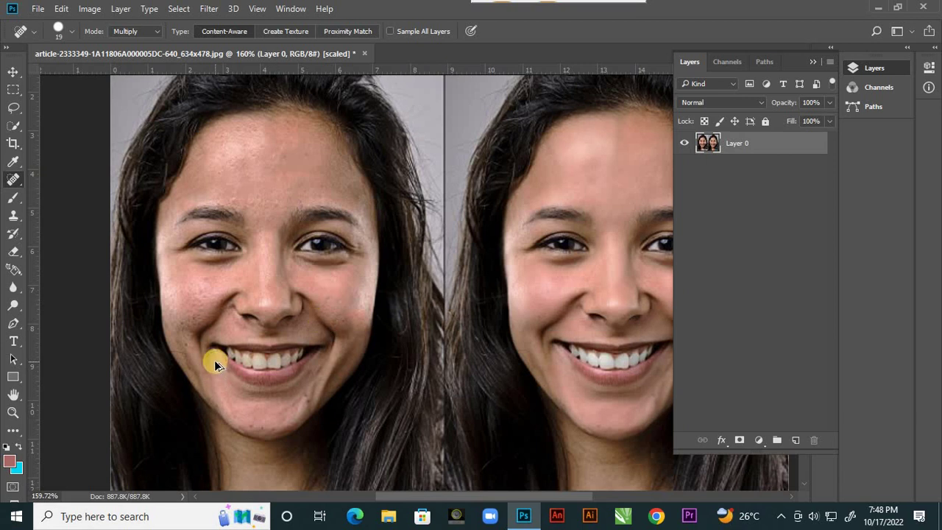
In Normal mode, heal cheek spots, strips toward jaw and chin, and forehead and left-cheek spots
left_click(157, 32)
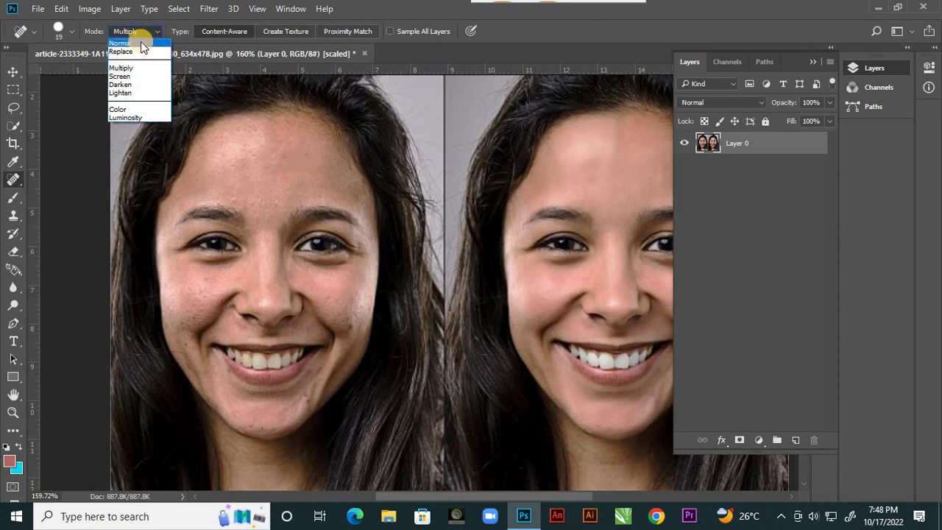
left_click(140, 43)
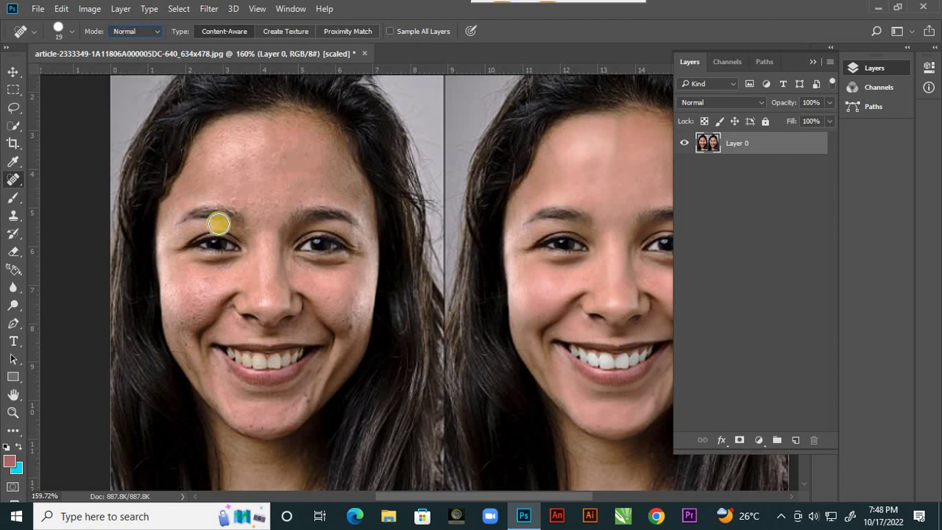
left_click(347, 322)
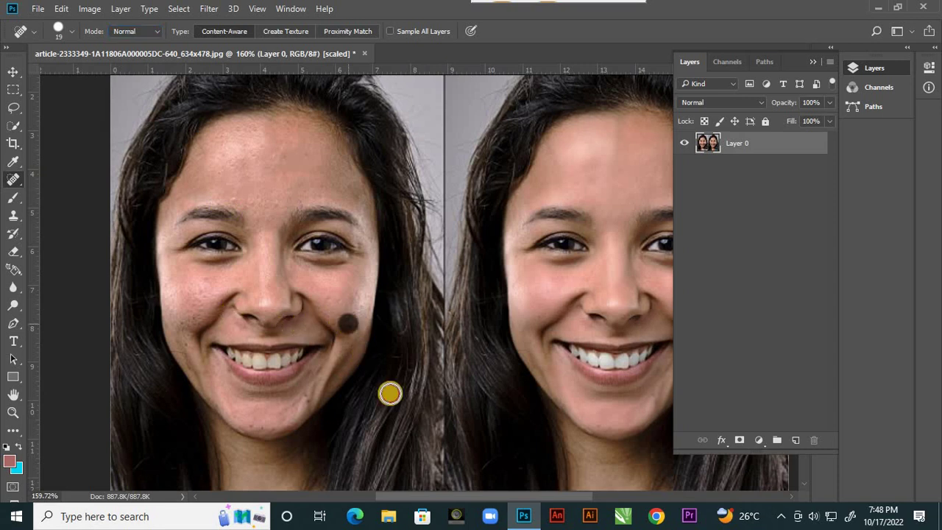
left_click(347, 300)
left_click(329, 298)
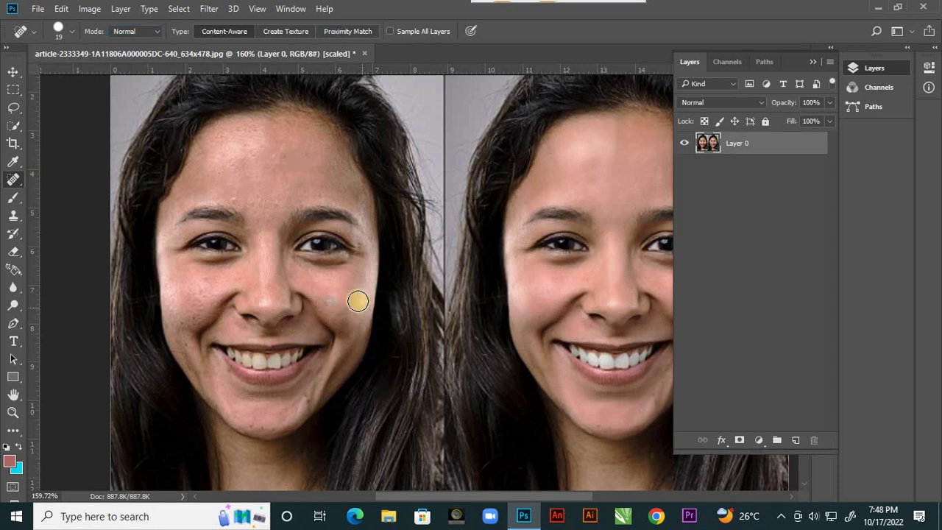
left_click(351, 305)
left_click(352, 322)
mouse_move(353, 322)
left_mouse_down()
mouse_move(368, 353)
mouse_move(324, 284)
mouse_move(330, 280)
mouse_move(311, 462)
left_mouse_up()
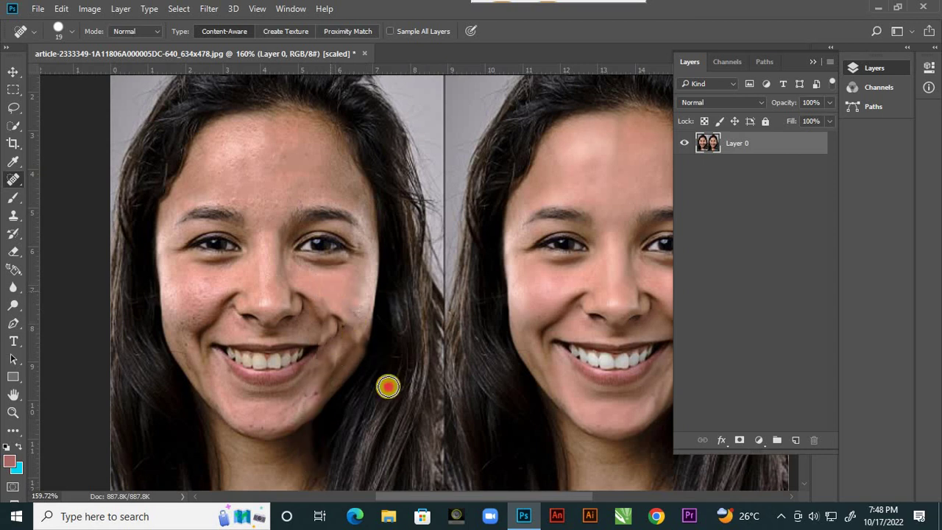
left_click_drag(349, 307, 259, 446)
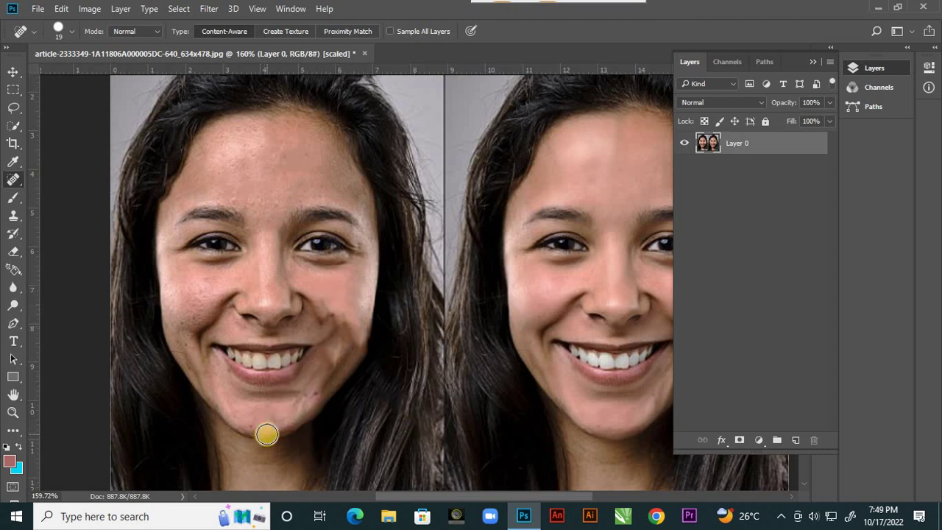
left_click(266, 434)
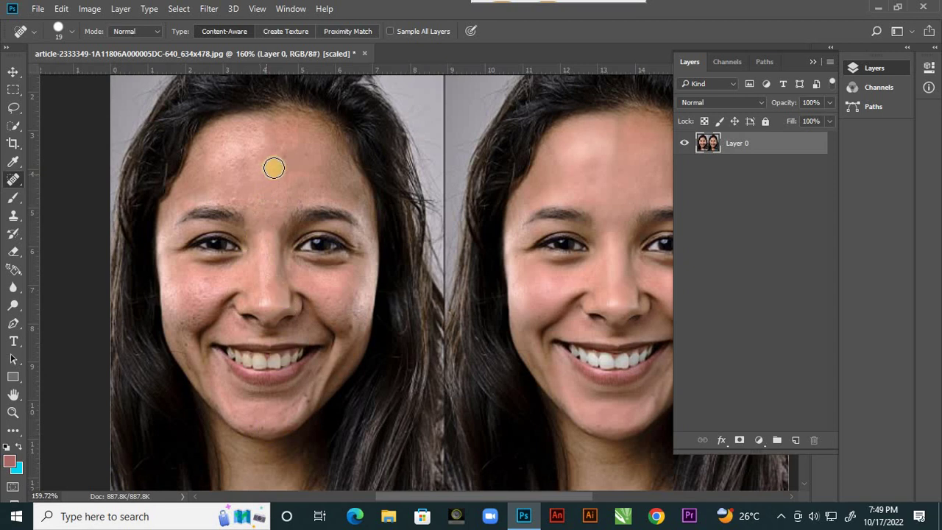
left_click(259, 162)
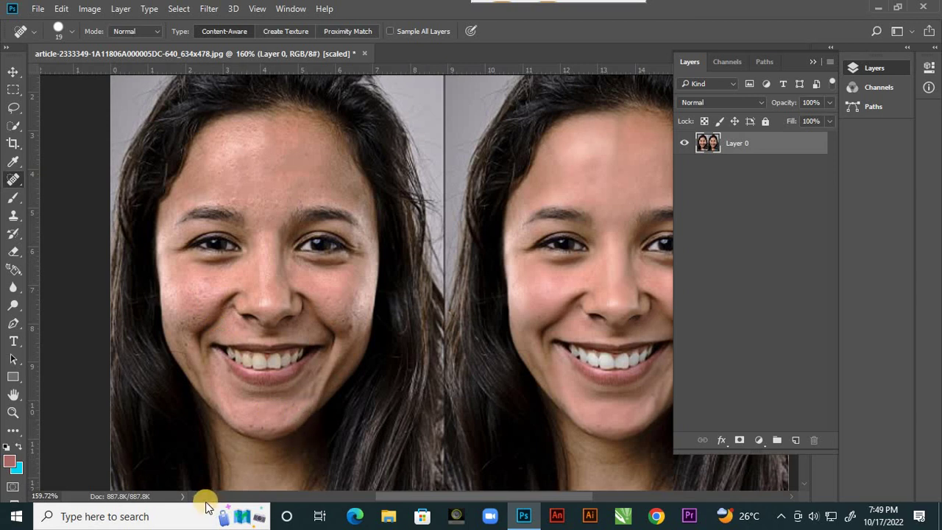
left_click(187, 296)
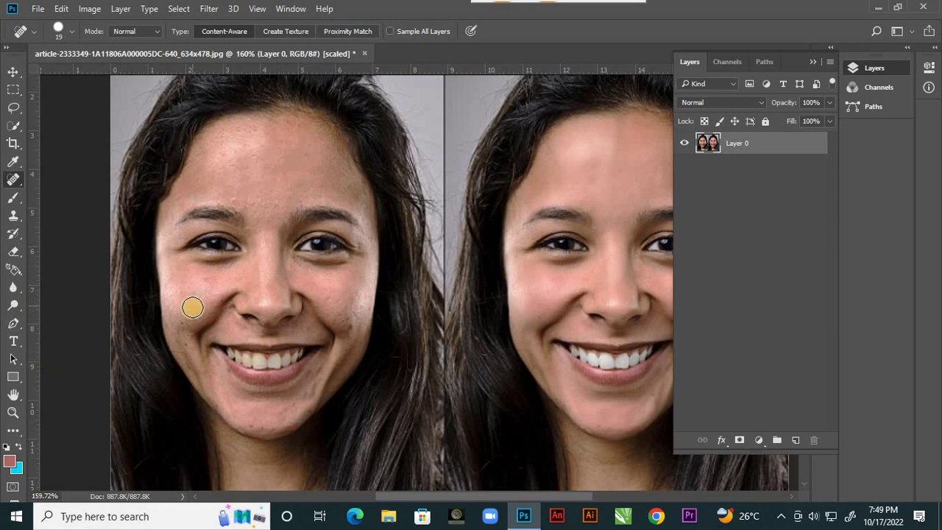
Back in Replace mode, heal spots on the left cheek and two forehead blemishes
left_click(156, 32)
left_click(146, 48)
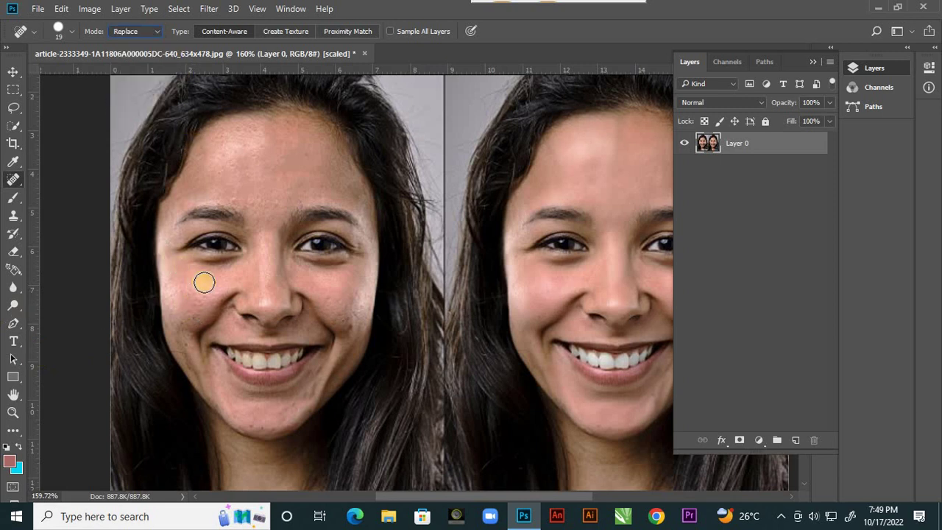
left_click(197, 291)
left_click(185, 292)
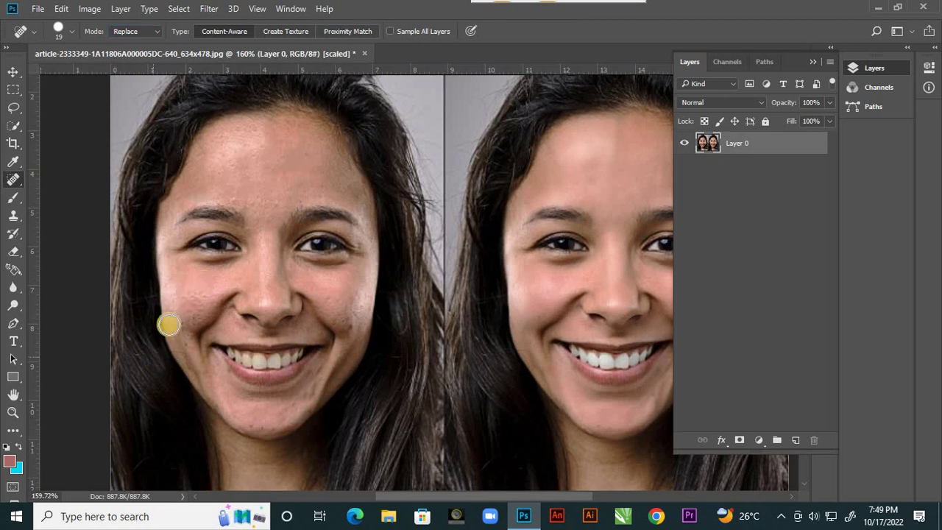
left_click(242, 142)
left_click(262, 139)
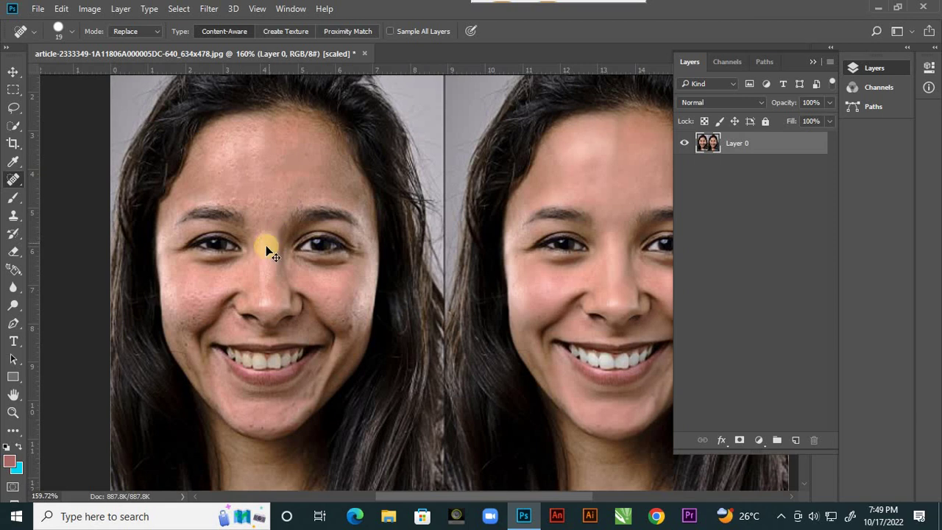
Heal a small forehead area with the Spot Healing Brush
right_click(13, 179)
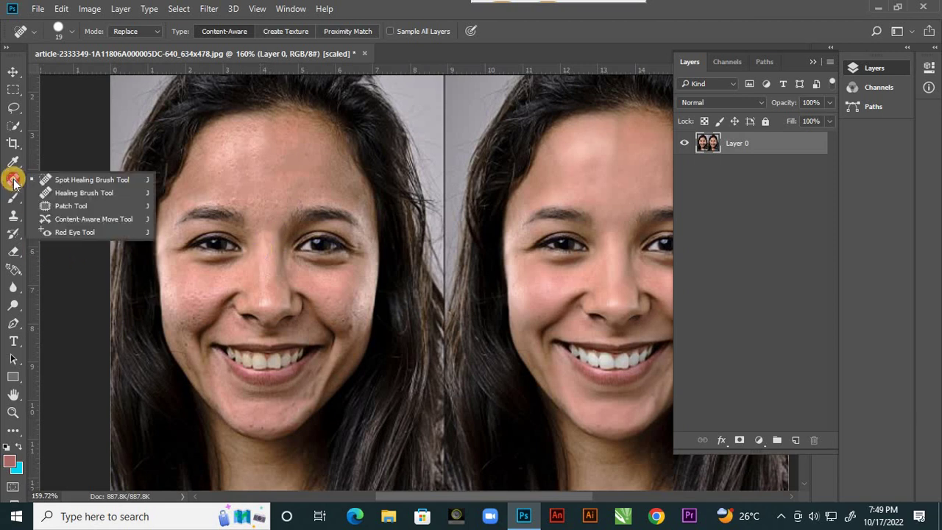
left_click(80, 180)
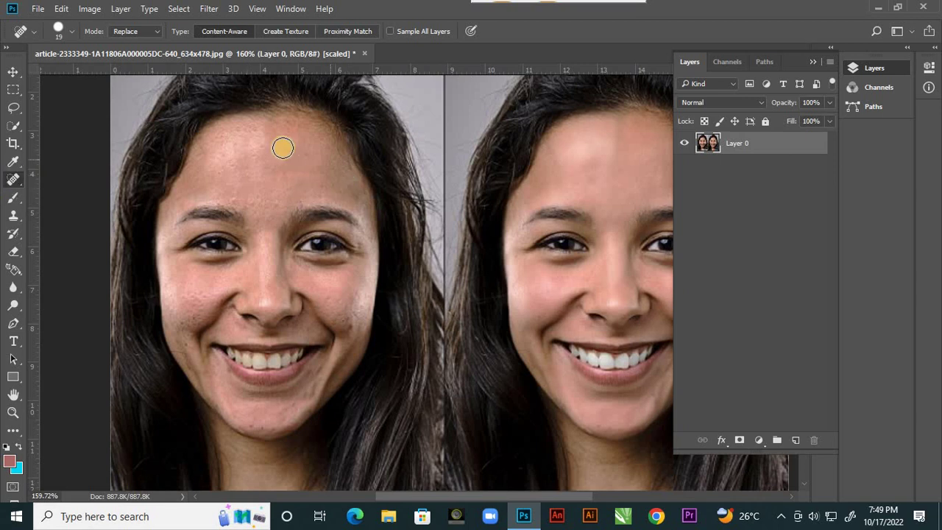
mouse_move(266, 139)
left_mouse_down()
mouse_move(251, 157)
mouse_move(254, 132)
left_mouse_up()
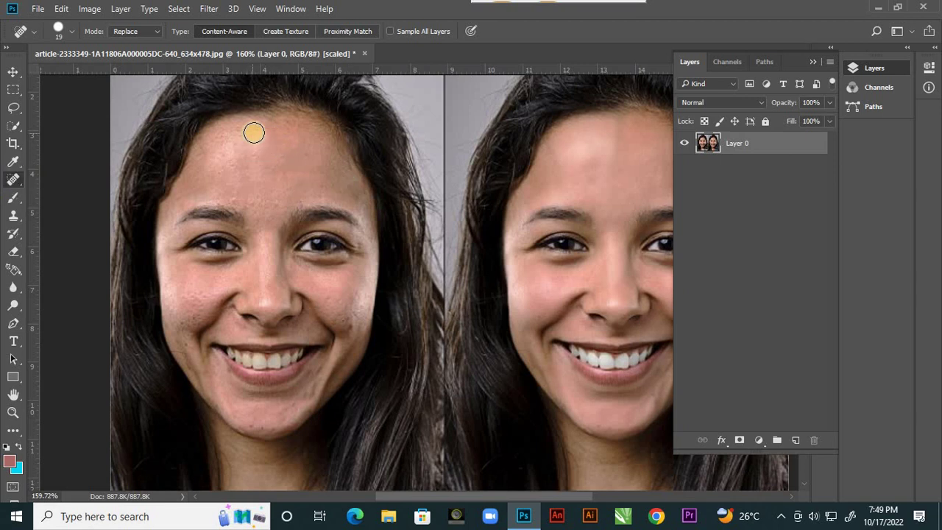
Switch to the Healing Brush Tool and try the brow, triggering the source-point warning
right_click(16, 181)
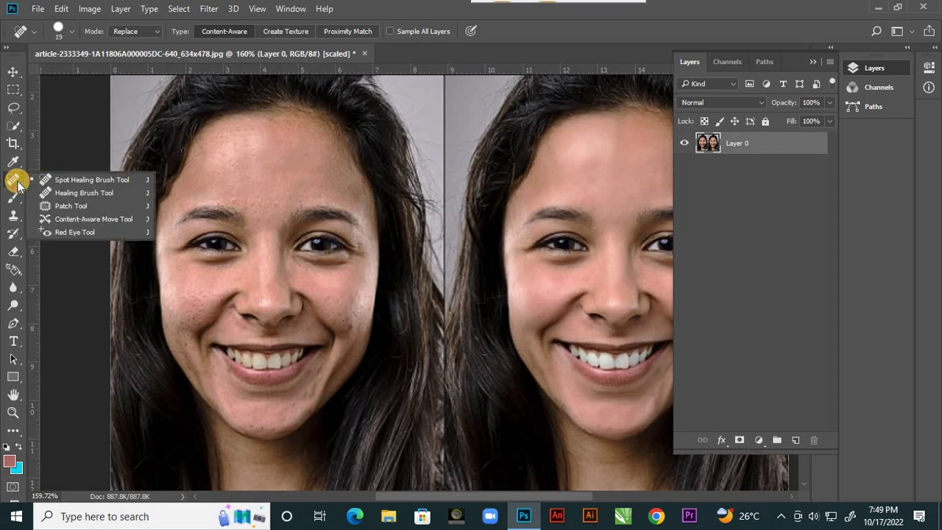
left_click(77, 191)
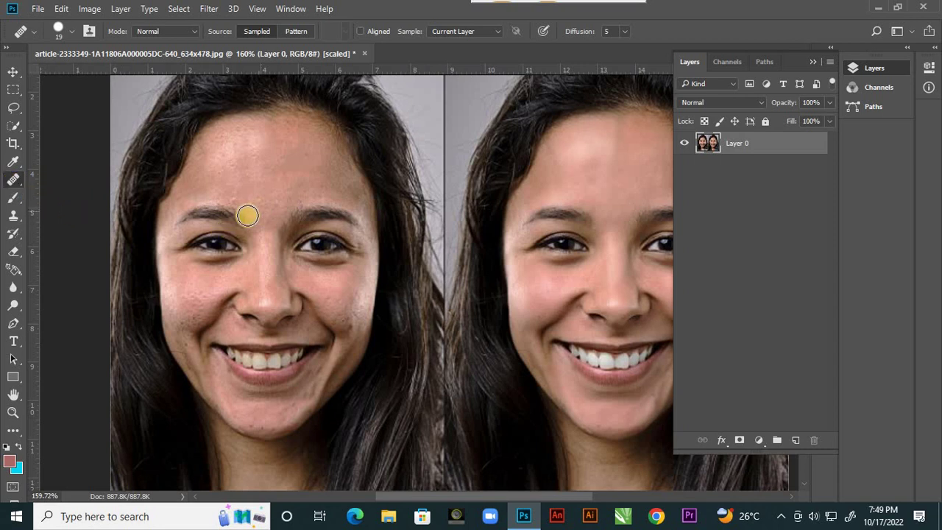
left_click(239, 219)
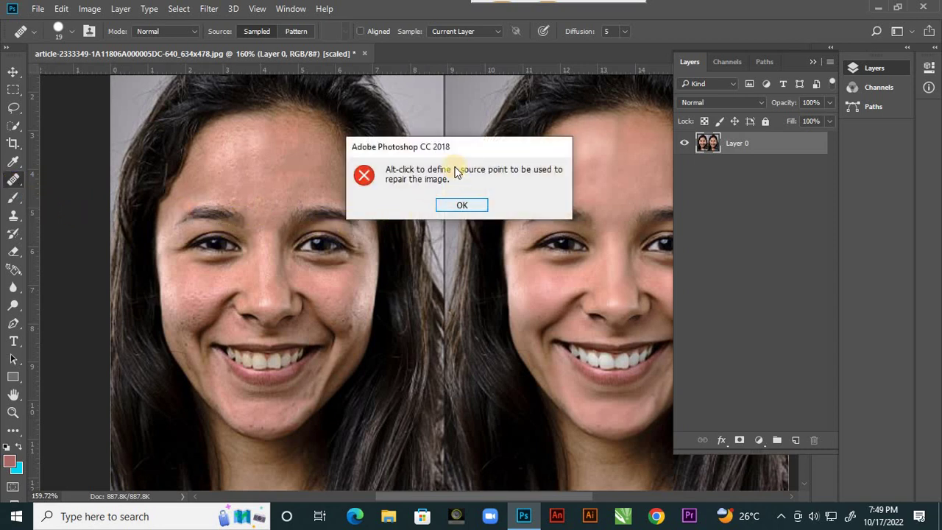
left_click_drag(472, 142, 430, 264)
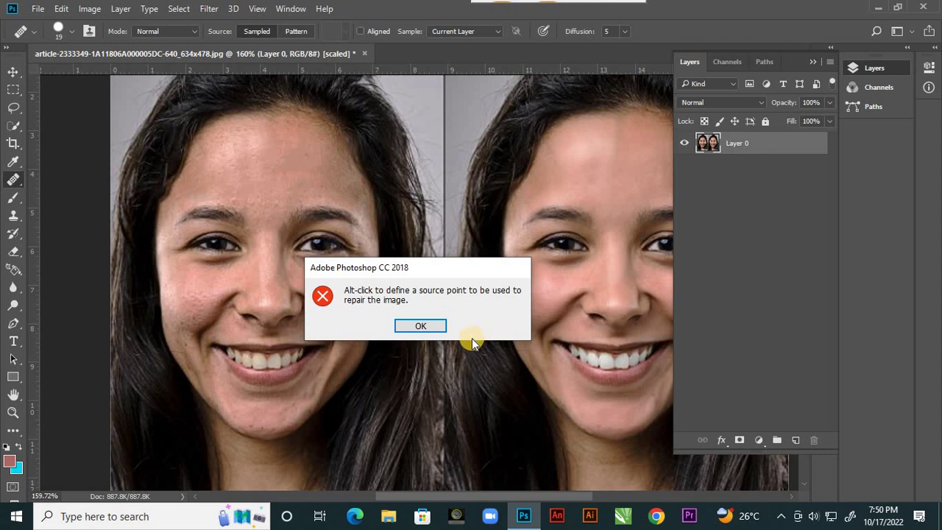
Dismiss the source-point warning, heal a cheek spot, and select the sampled Healing Brush Tool
left_click(425, 326)
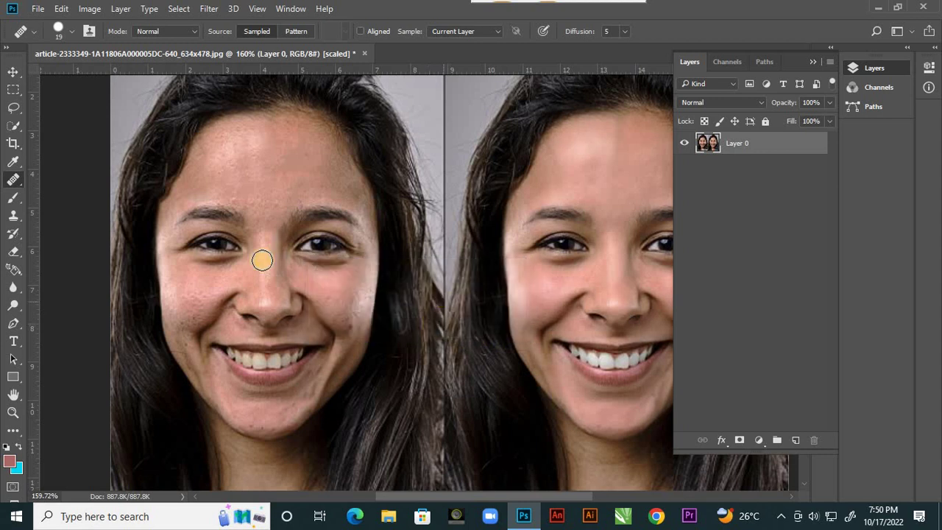
scroll(236, 228, "up", 2)
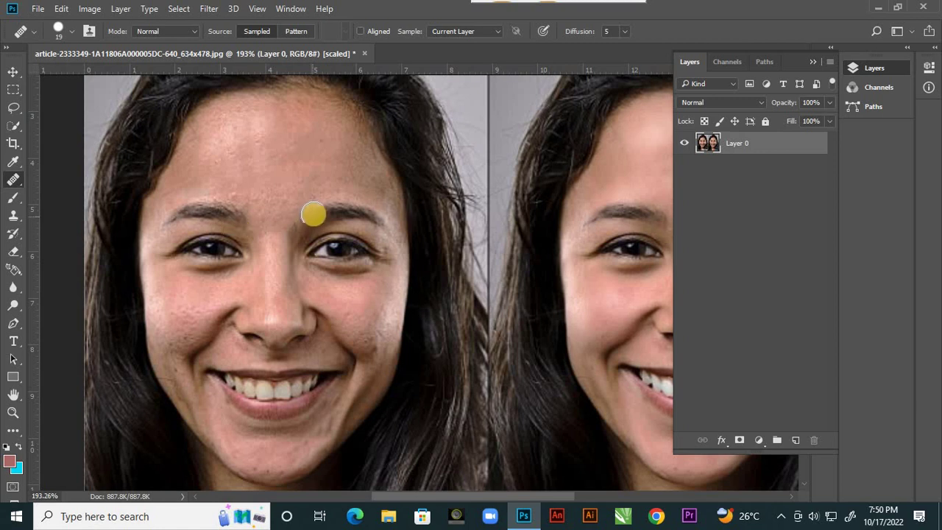
mouse_move(17, 184)
left_mouse_down()
mouse_move(70, 197)
mouse_move(88, 196)
mouse_move(96, 181)
left_mouse_up()
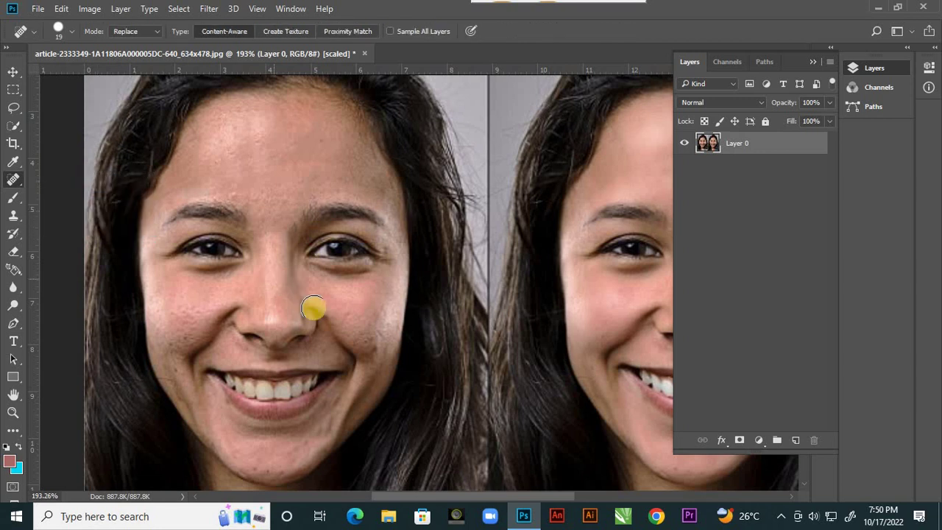
left_click(347, 315)
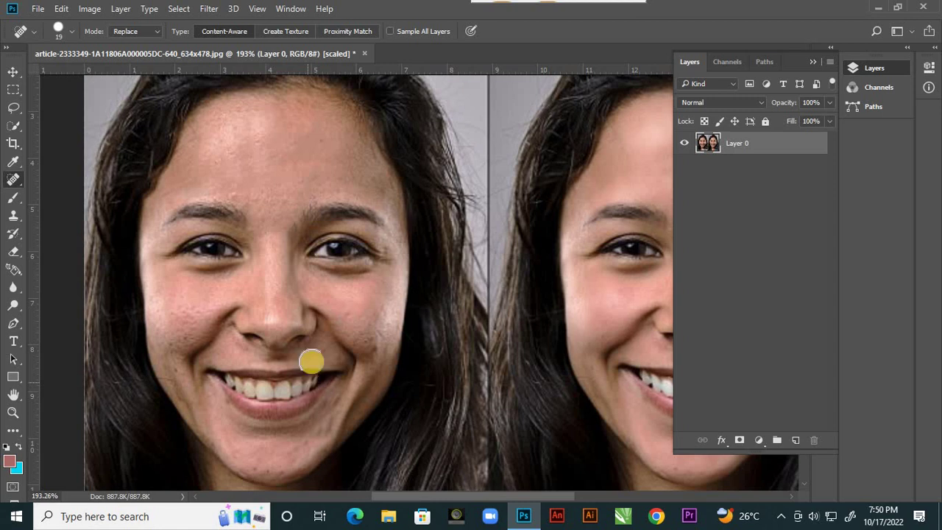
left_click_drag(19, 183, 90, 194)
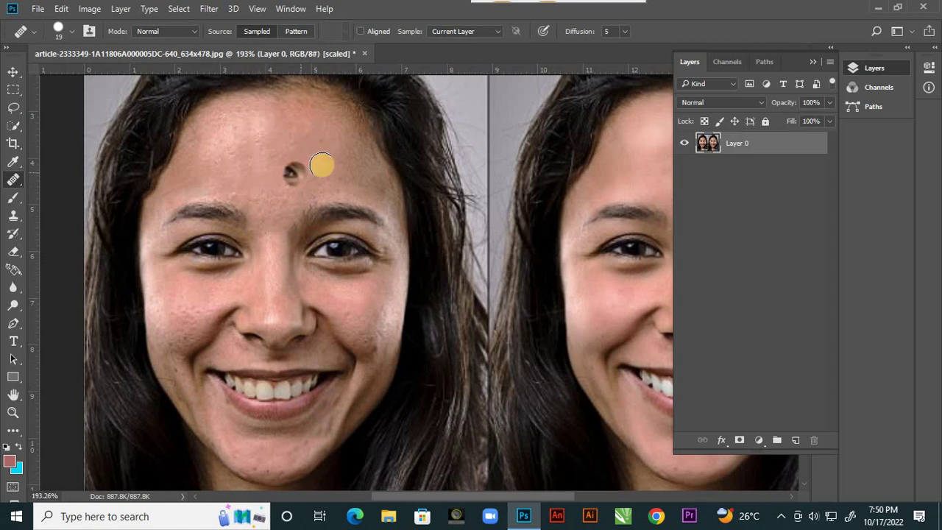
Clone the eye onto the forehead, then sample the teeth and paint a row below it
mouse_move(314, 156)
left_mouse_down()
mouse_move(257, 151)
mouse_move(308, 149)
mouse_move(275, 140)
mouse_move(256, 149)
mouse_move(280, 162)
mouse_move(312, 157)
mouse_move(258, 157)
left_mouse_up()
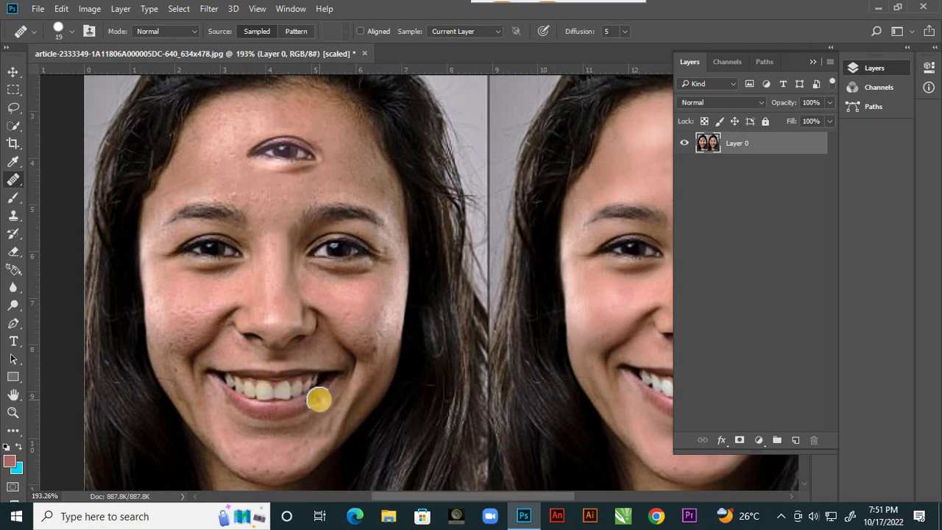
left_click(308, 385)
left_click_drag(308, 385, 228, 386)
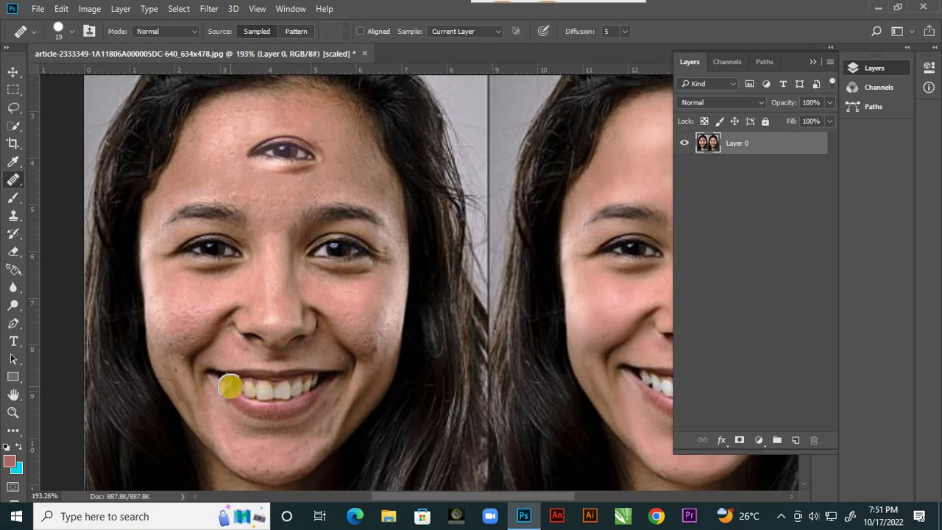
left_click(229, 177)
mouse_move(331, 186)
left_mouse_down()
mouse_move(256, 196)
mouse_move(229, 181)
mouse_move(303, 185)
left_mouse_up()
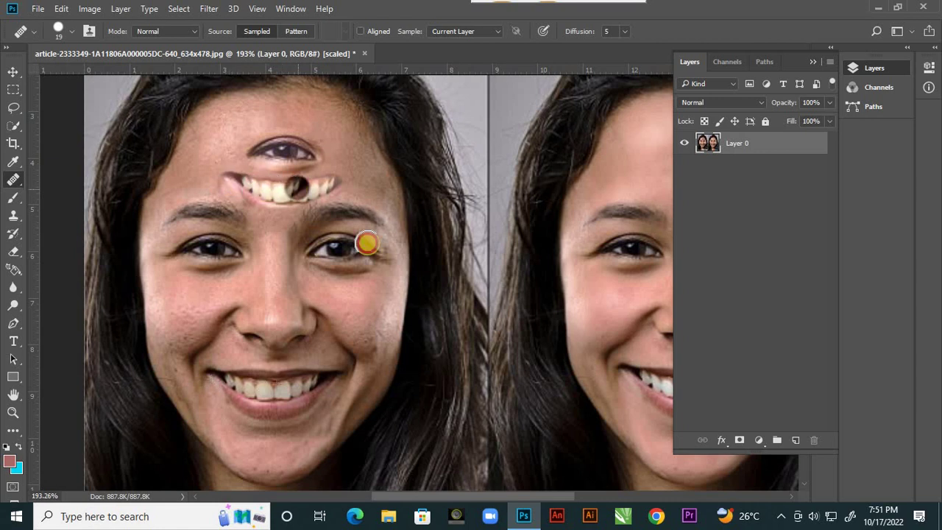
scroll(361, 268, "down", 2)
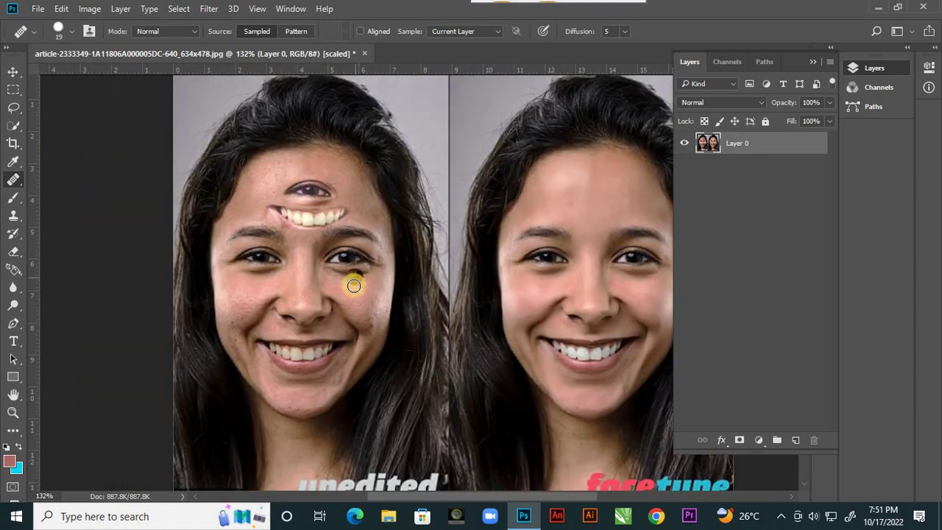
Touch up around the cloned forehead eye with the healing brush
scroll(353, 286, "down", 1)
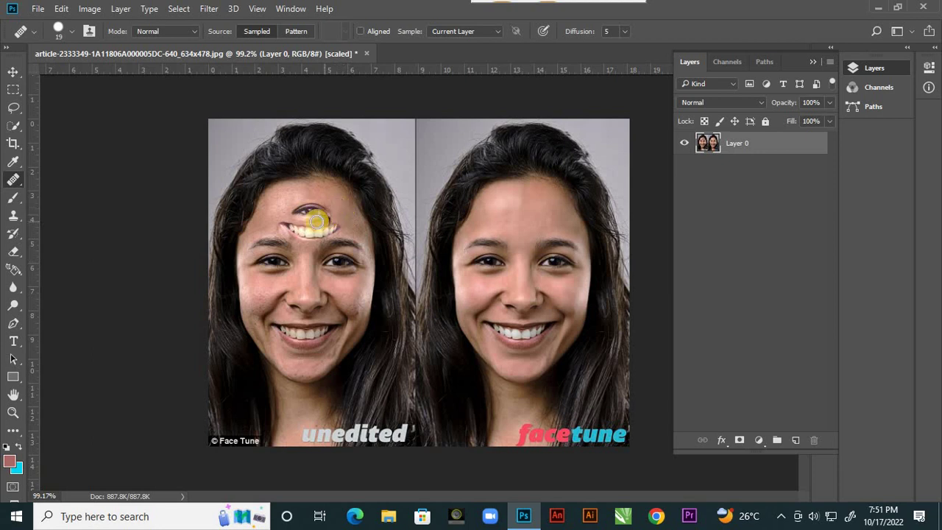
scroll(316, 221, "up", 1)
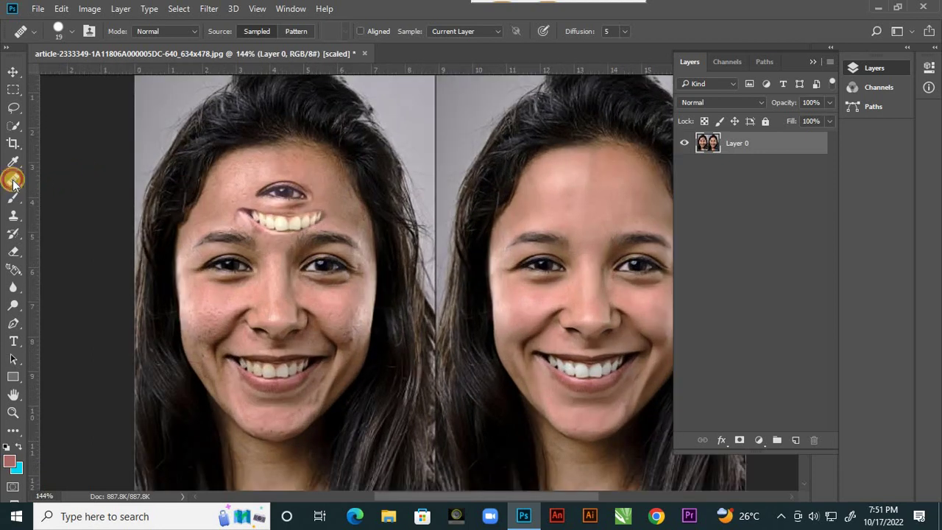
left_click(14, 180)
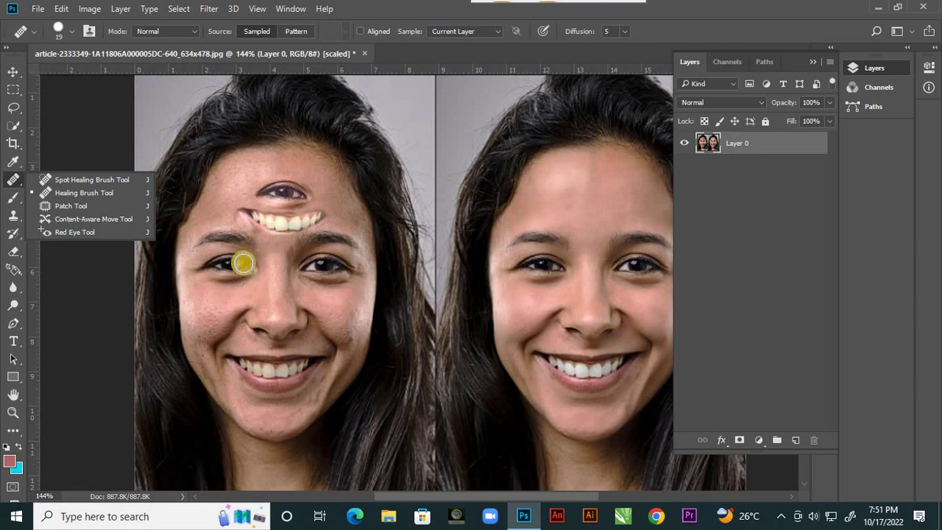
left_click(251, 194)
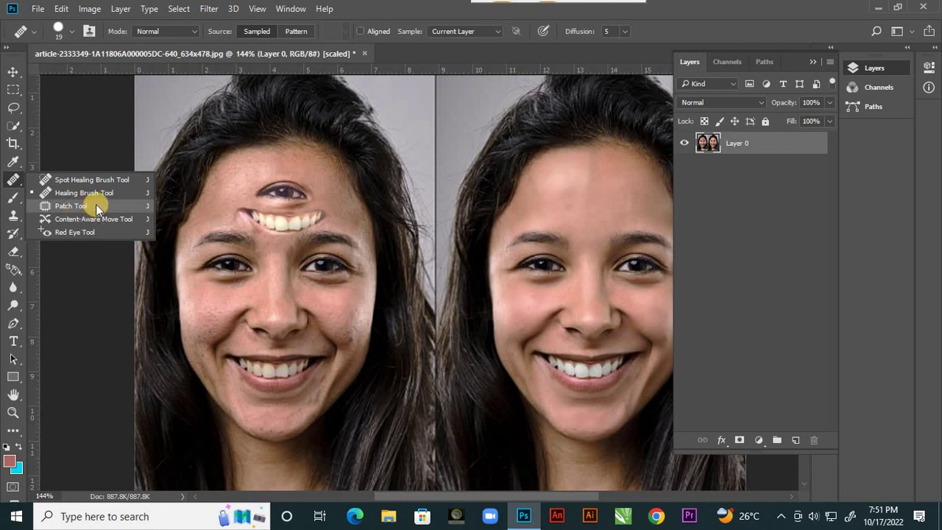
left_click(215, 195)
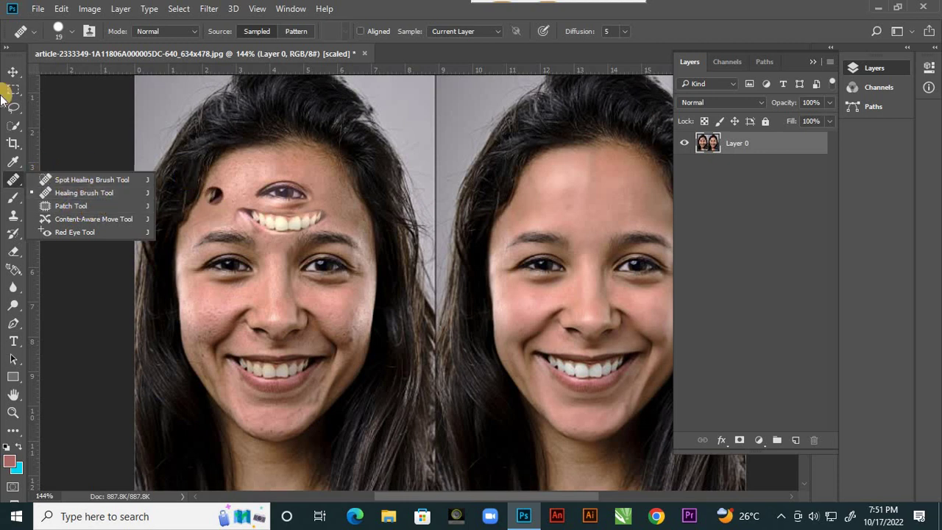
Switch to the Move tool and undo the cloned eye and teeth with Ctrl+Z
left_click(12, 71)
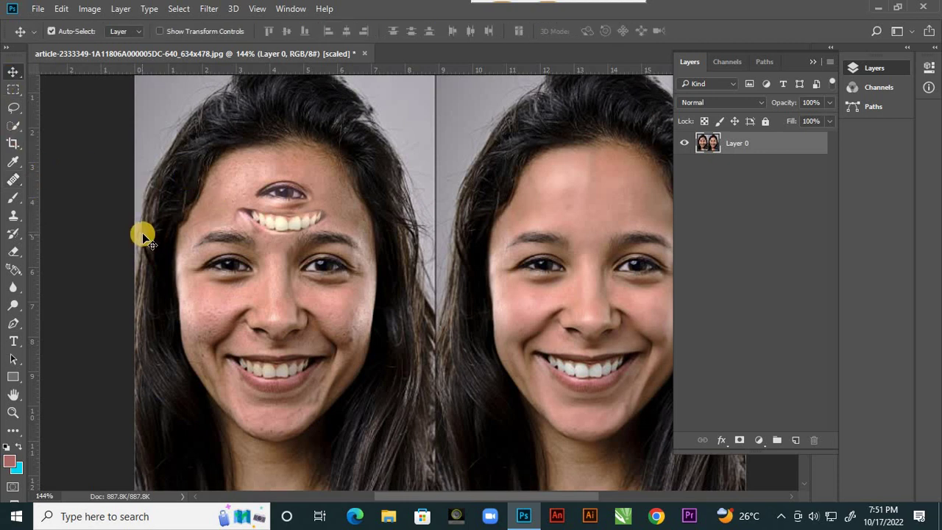
left_click_drag(146, 237, 146, 236)
left_click_drag(146, 237, 146, 237)
key("ctrl")
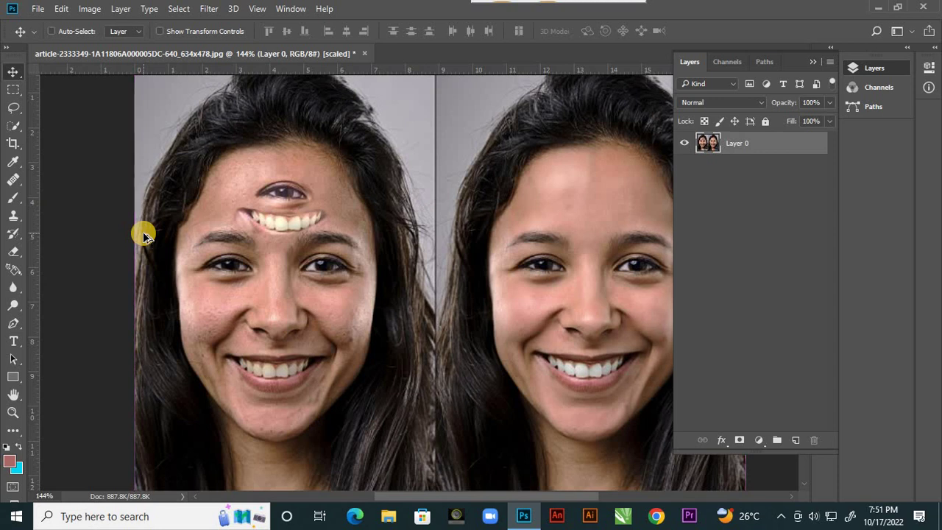
key("ctrl+z")
key("ctrl+z")
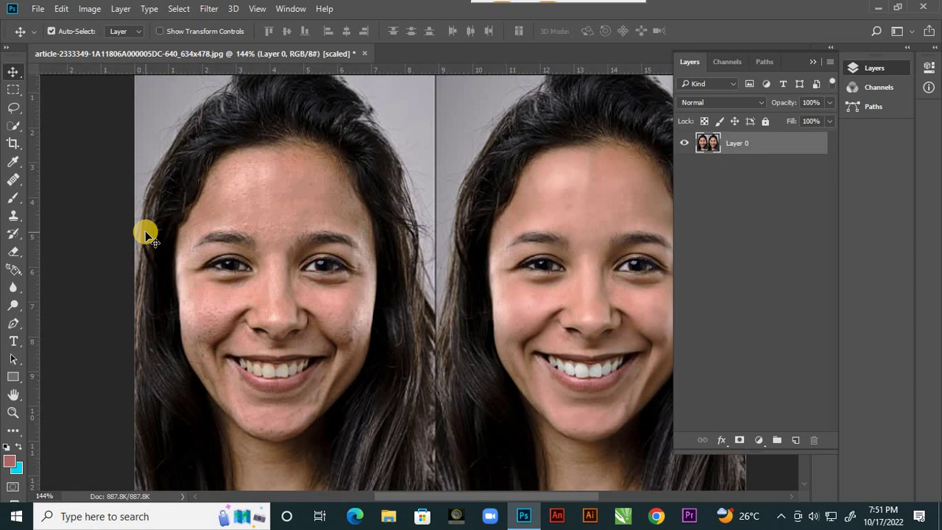
Switch to the Patch Tool and patch the left eye with forehead skin
left_click(19, 183)
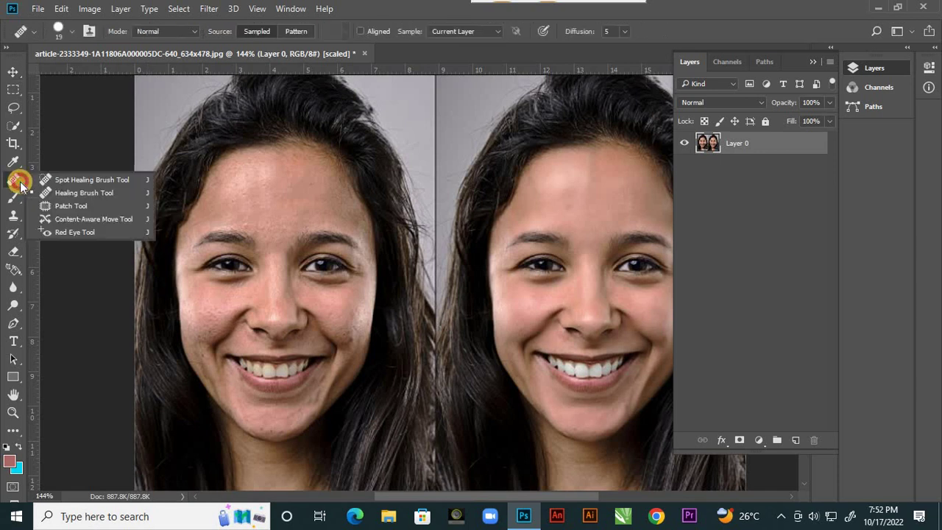
left_click(52, 206)
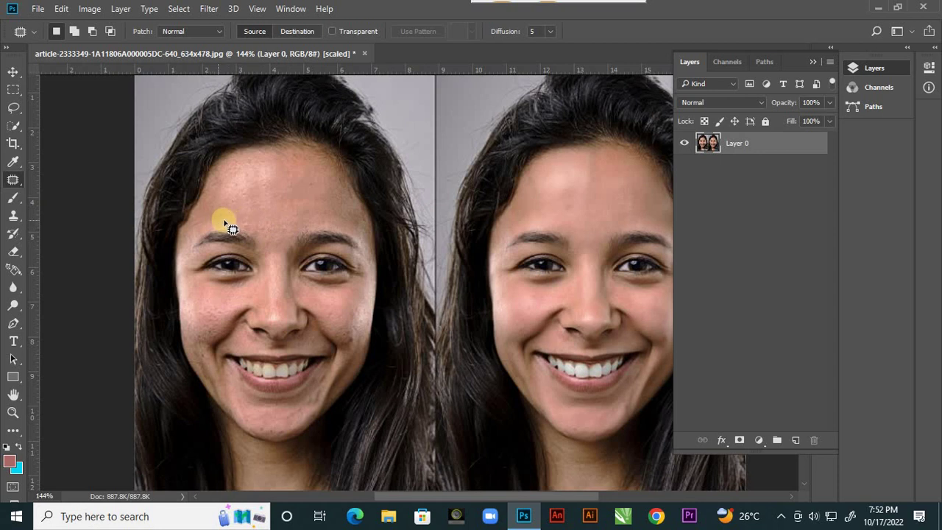
mouse_move(223, 222)
left_mouse_down()
mouse_move(191, 238)
mouse_move(184, 258)
mouse_move(188, 284)
mouse_move(230, 296)
mouse_move(268, 268)
mouse_move(269, 245)
mouse_move(248, 222)
mouse_move(216, 221)
left_mouse_up()
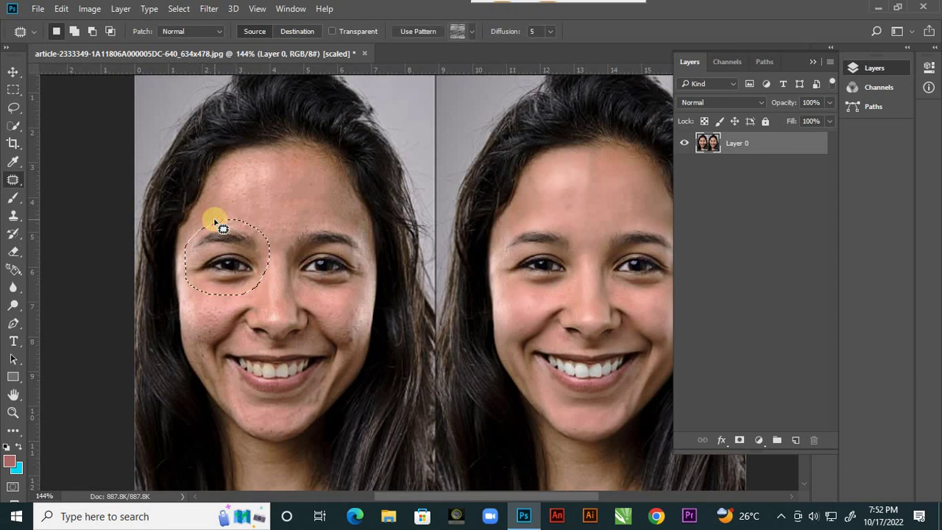
left_click(223, 266)
left_click_drag(223, 266, 277, 195)
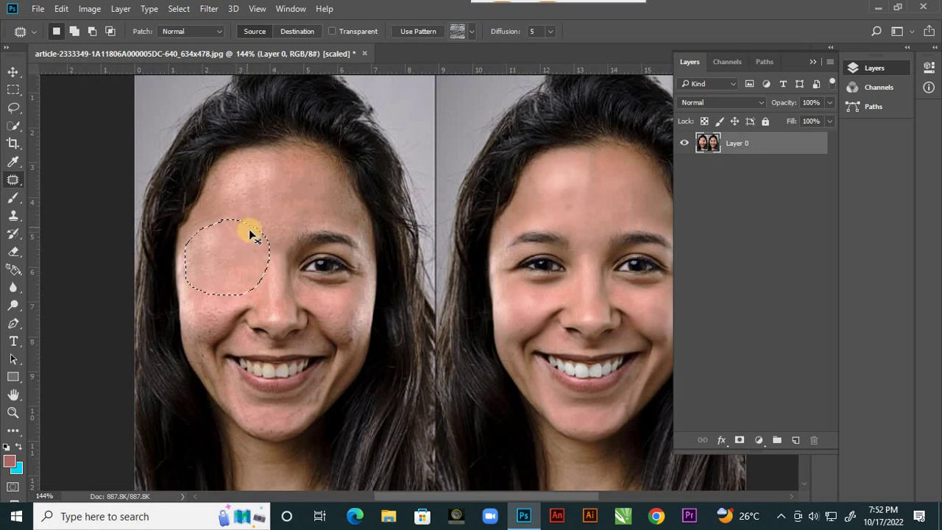
key("ctrl+d")
Undo the skin patch and outline the area around the left eye again
left_click_drag(256, 232, 232, 239)
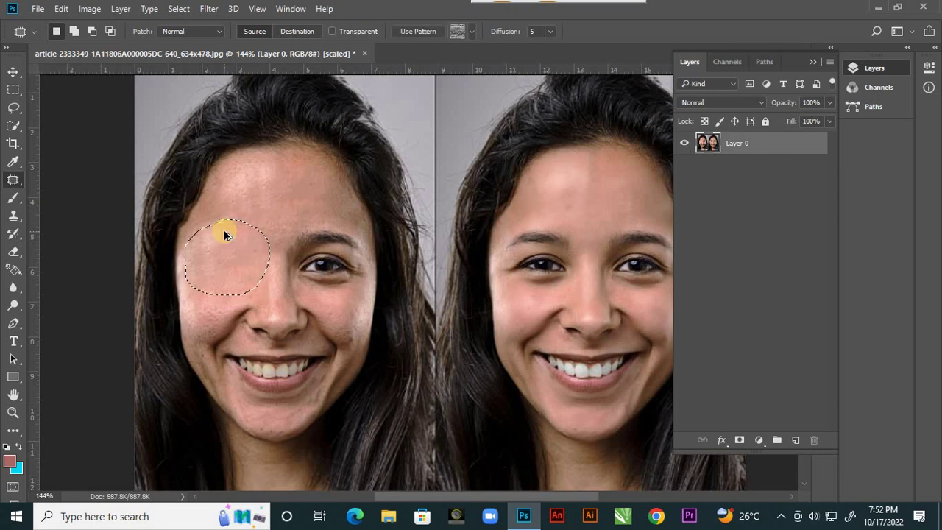
key("ctrl+z")
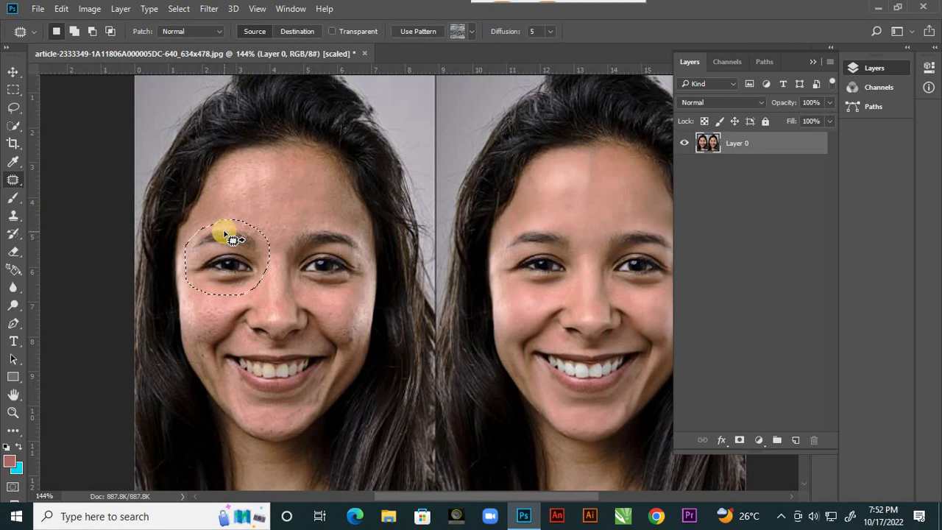
left_click_drag(233, 239, 234, 264)
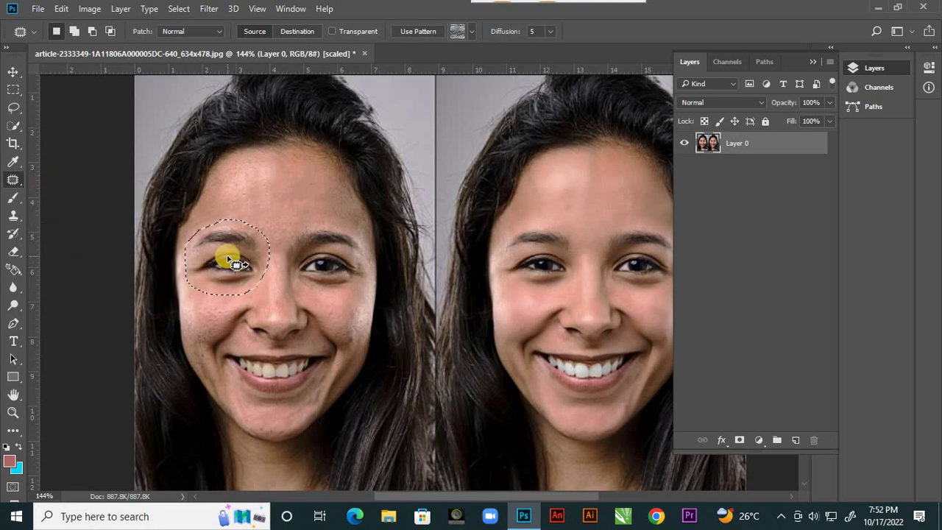
Patch the eye with forehead skin in Source mode, then undo it
right_click(222, 259)
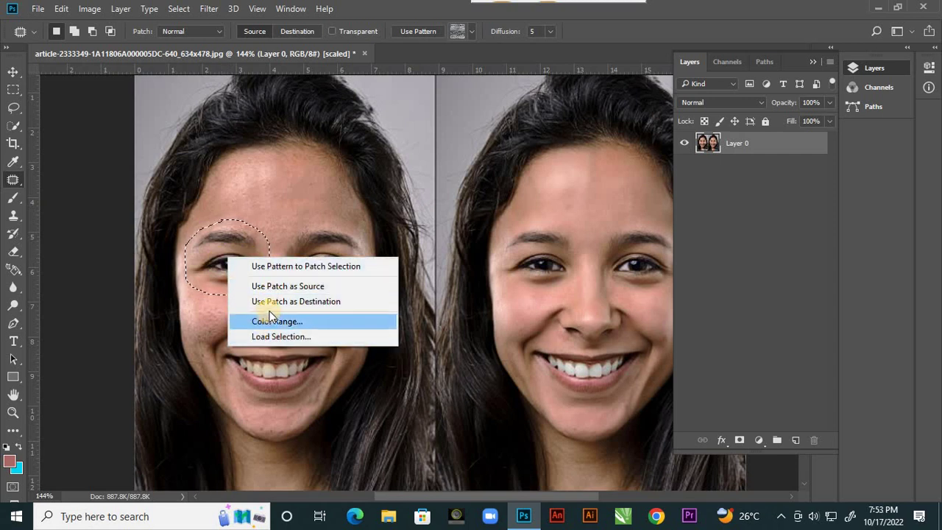
left_click(311, 287)
left_click_drag(218, 260, 280, 211)
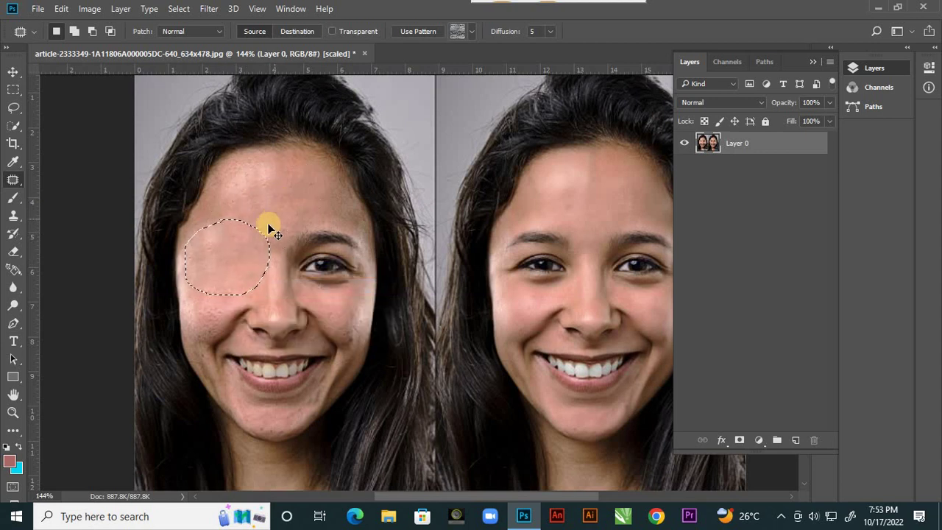
key("ctrl+z")
Switch the patch to Destination mode, copy the eye onto the forehead, then undo it
right_click(242, 256)
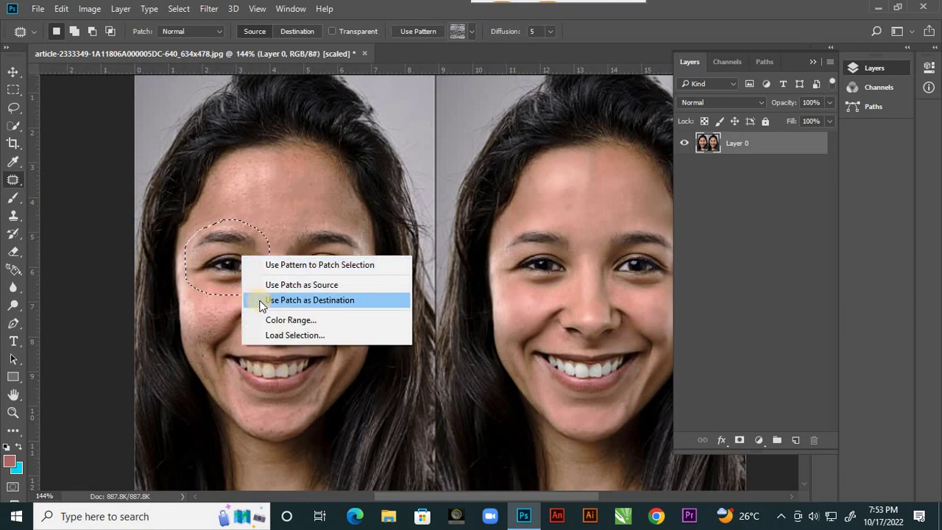
left_click(306, 300)
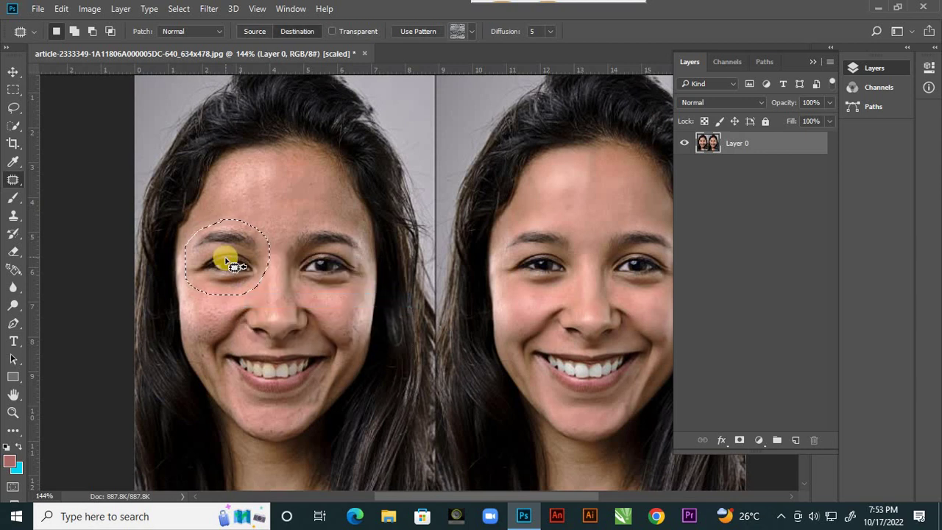
left_click_drag(228, 257, 293, 183)
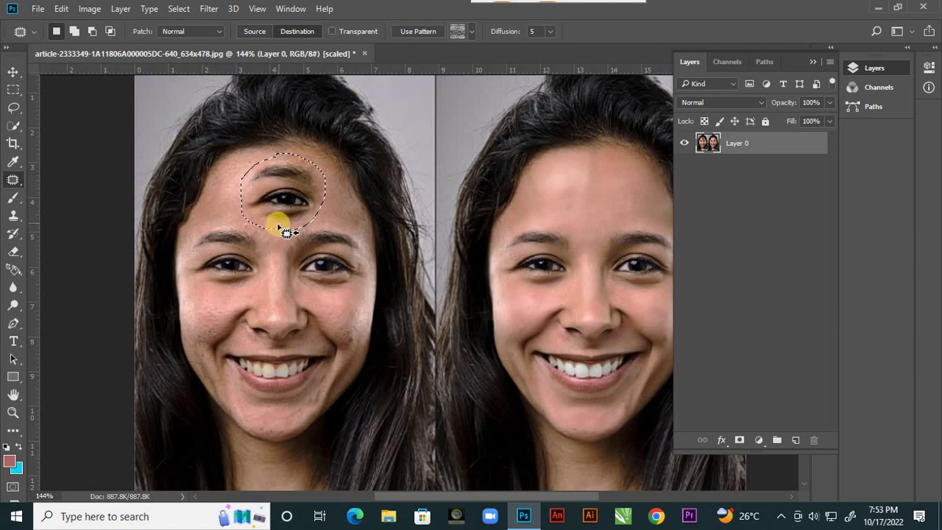
key("ctrl+d")
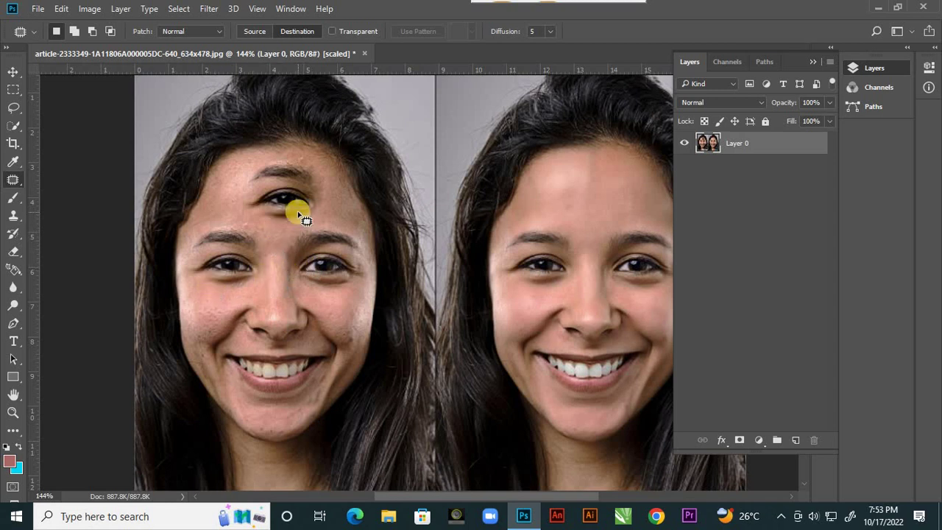
left_click_drag(298, 211, 298, 211)
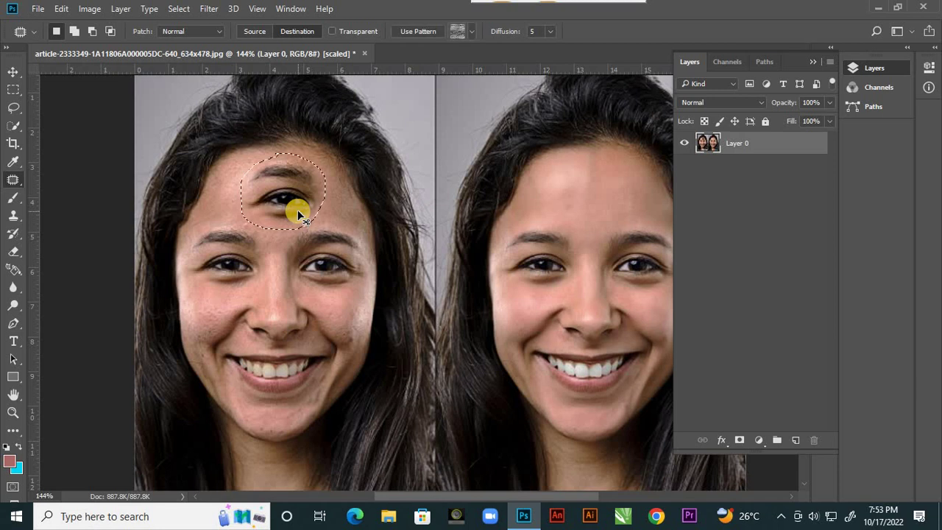
key("ctrl+z")
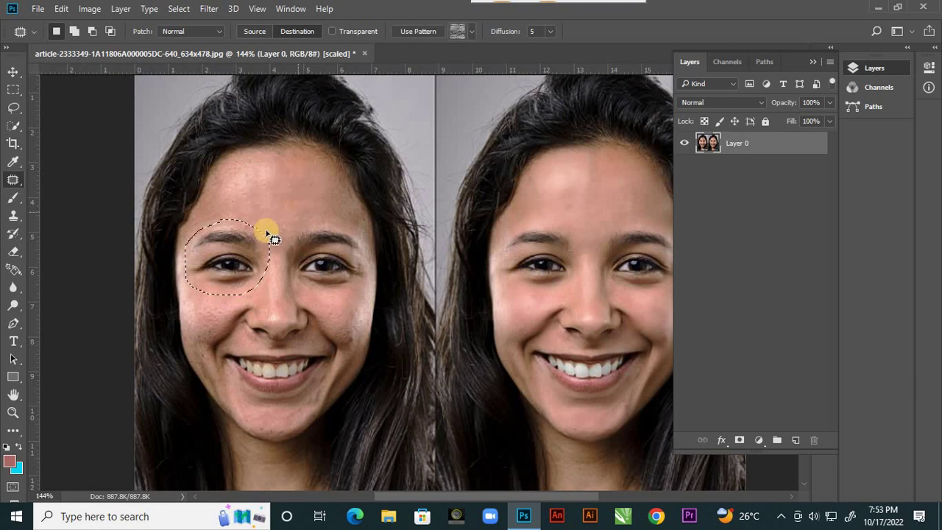
Fill the eye patch with a pattern, trying several presets, then remove the patterned fill
right_click(234, 254)
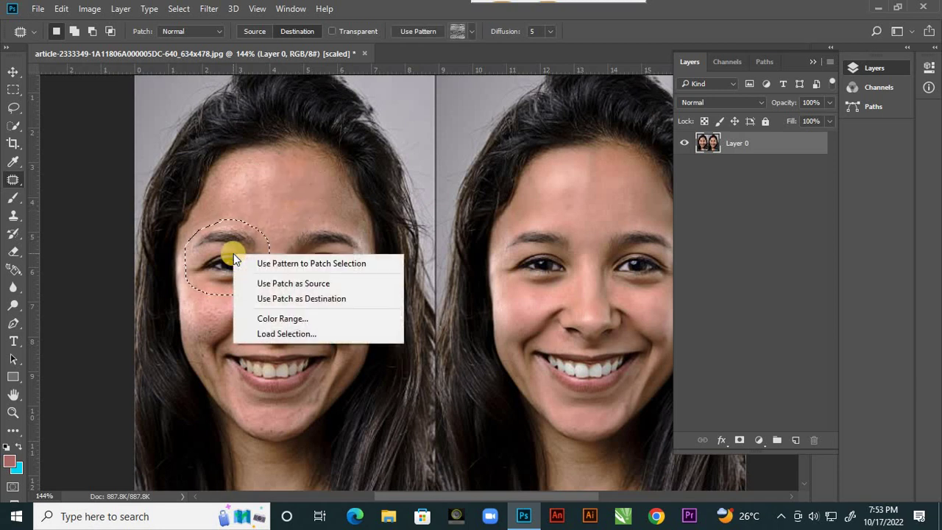
left_click(282, 266)
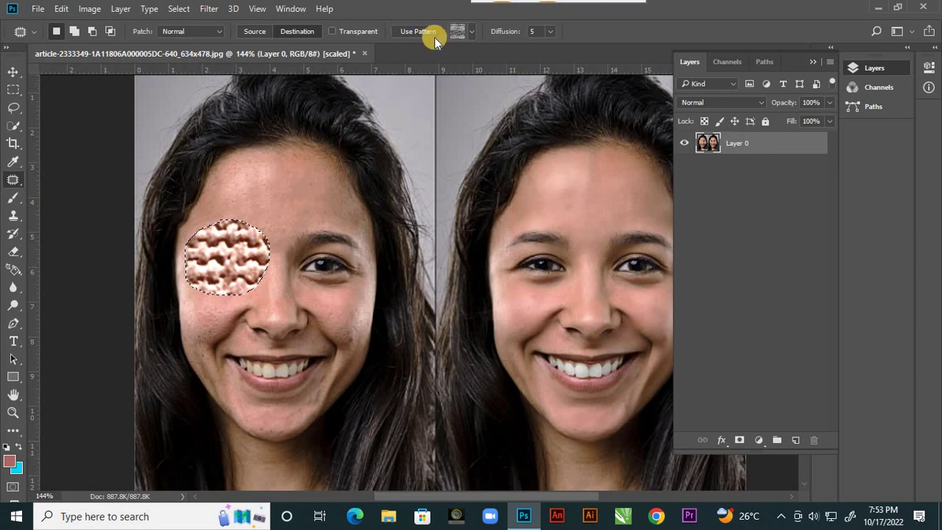
left_click(471, 34)
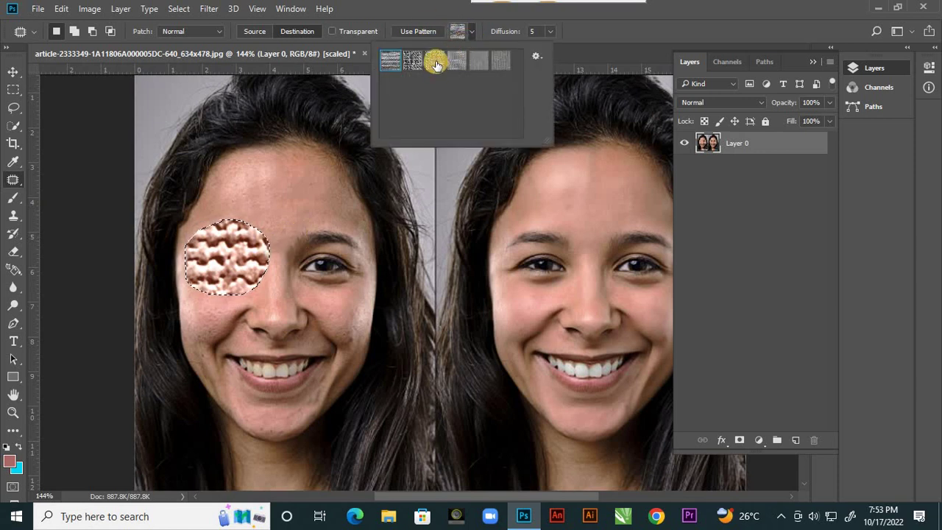
left_click(443, 62)
left_click(457, 59)
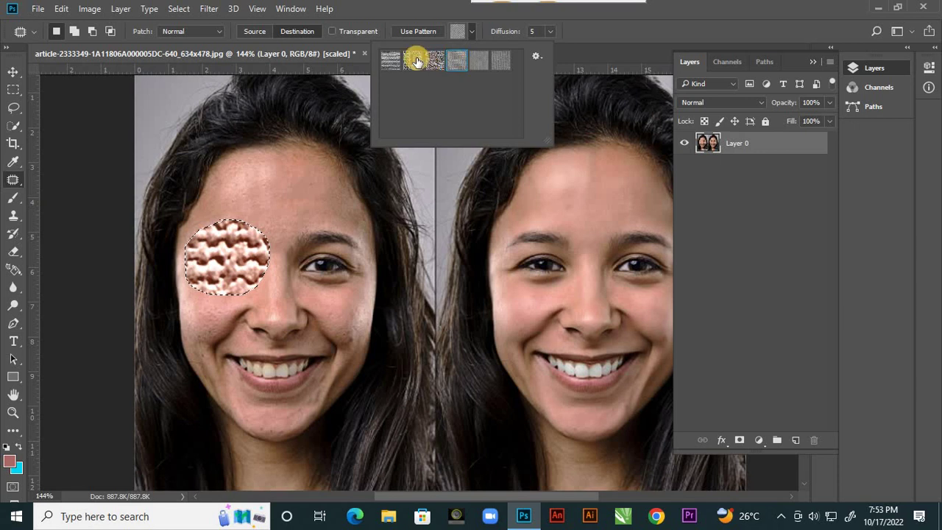
left_click(412, 59)
left_click(457, 60)
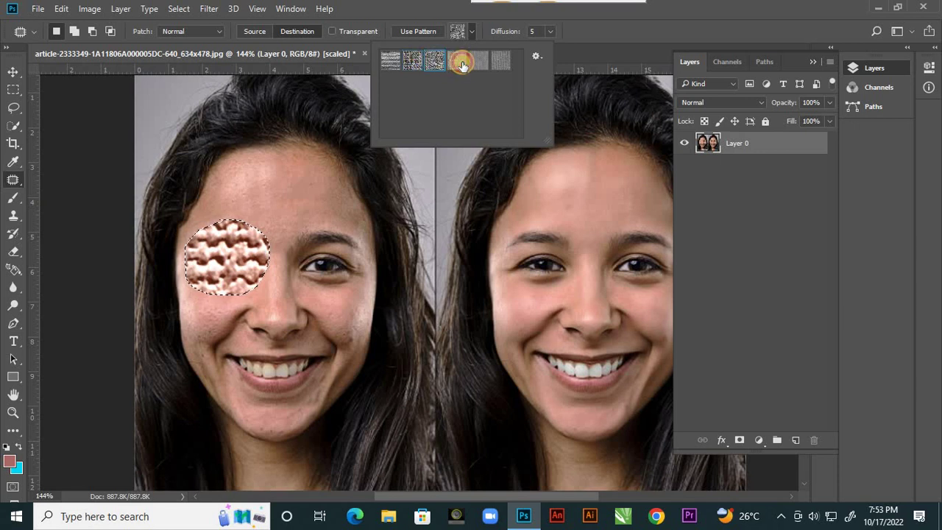
left_click(500, 64)
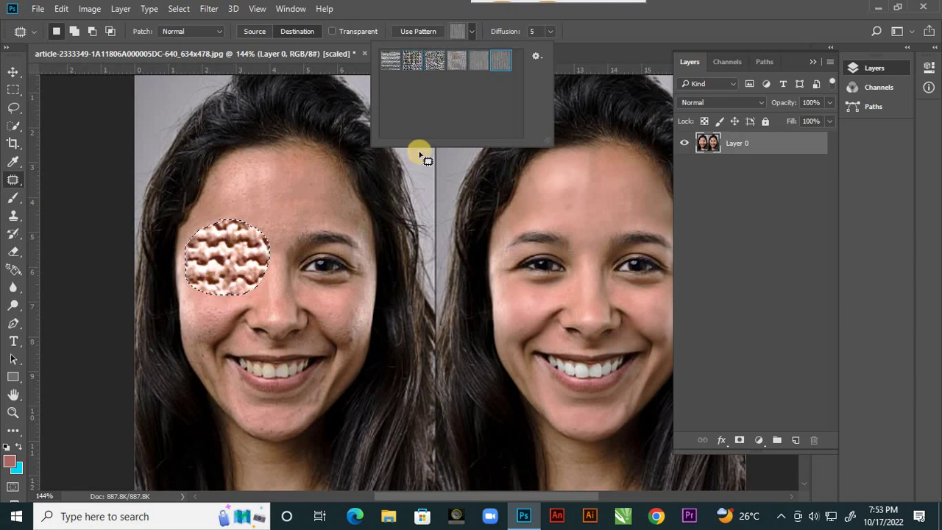
left_click(587, 38)
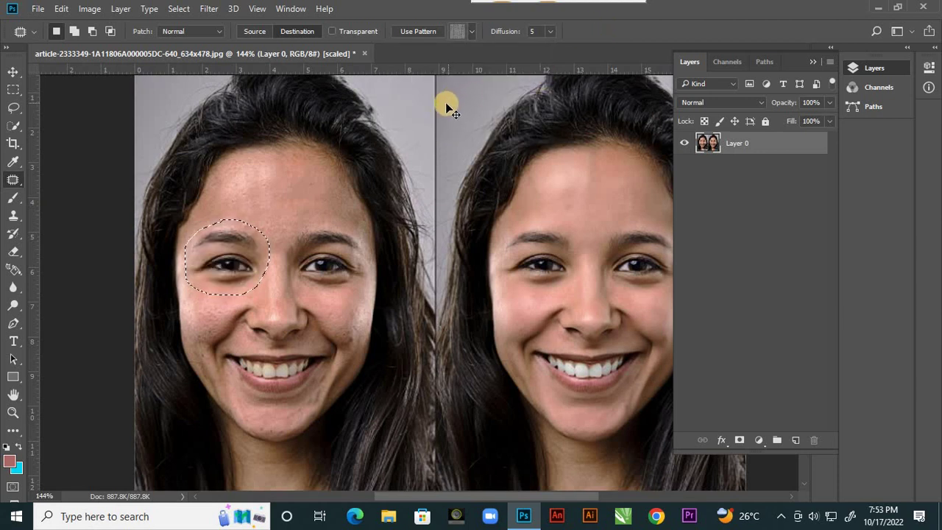
key("ctrl+d")
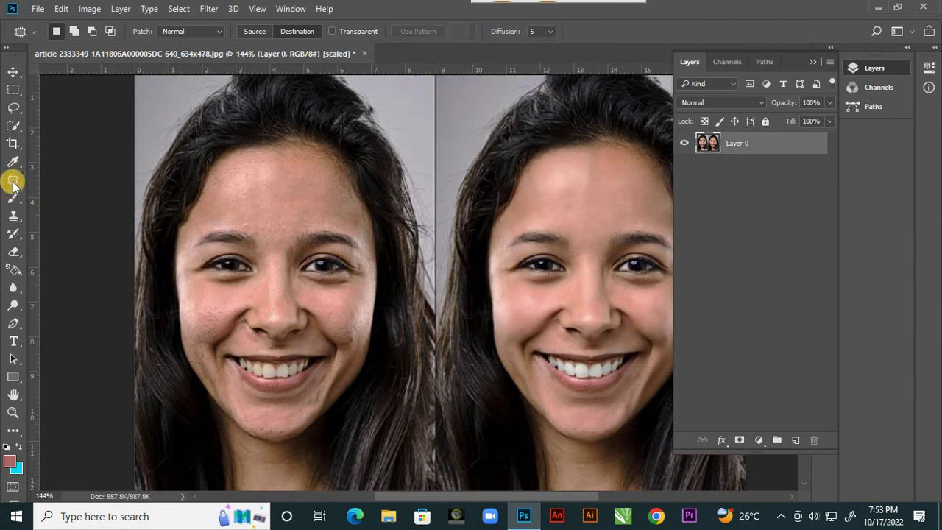
mouse_move(14, 183)
left_mouse_down()
mouse_move(103, 205)
mouse_move(91, 227)
mouse_move(99, 219)
left_mouse_up()
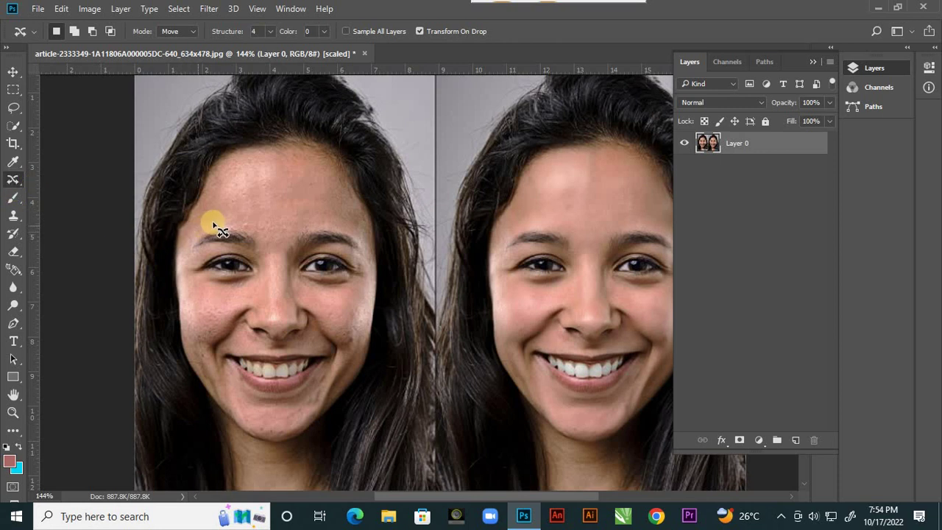
mouse_move(214, 223)
left_mouse_down()
mouse_move(187, 252)
mouse_move(193, 284)
mouse_move(230, 295)
mouse_move(271, 285)
mouse_move(274, 254)
mouse_move(245, 219)
mouse_move(215, 223)
left_mouse_up()
mouse_move(225, 263)
left_mouse_down()
mouse_move(245, 228)
mouse_move(278, 201)
left_mouse_up()
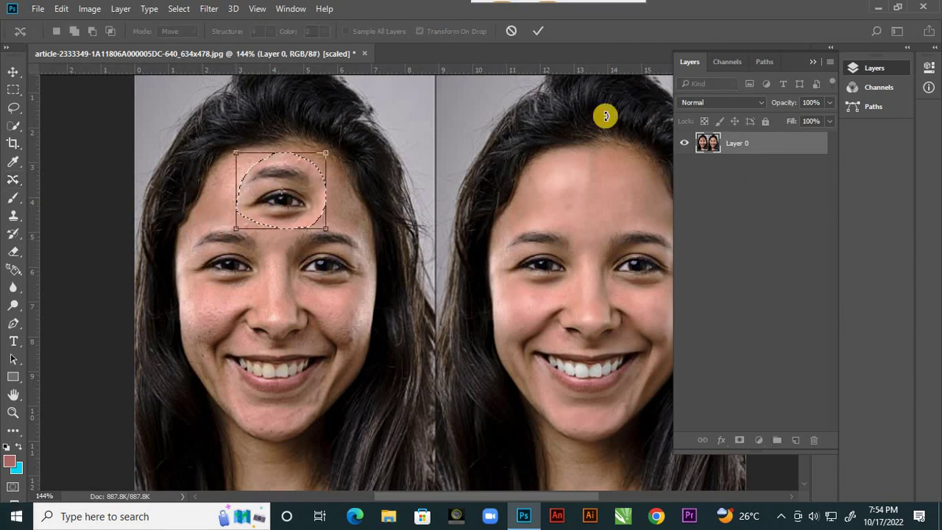
left_click(537, 32)
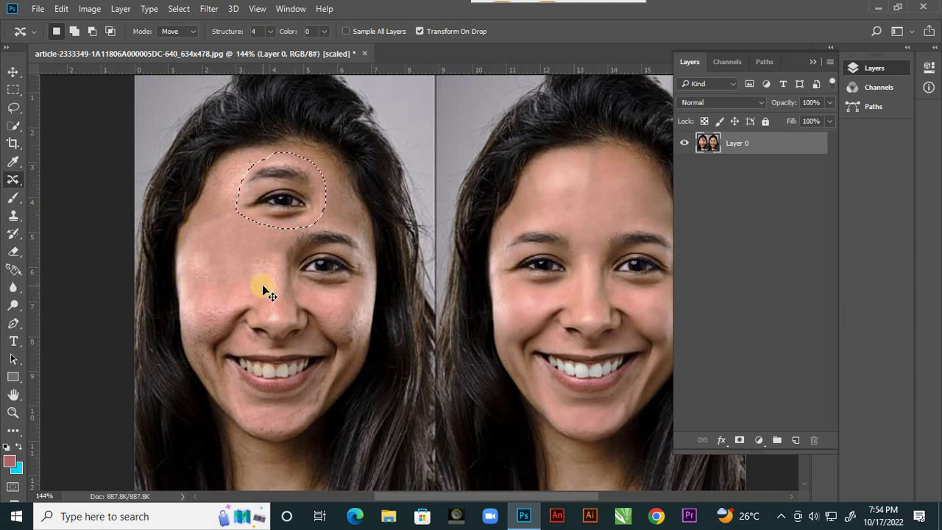
key("ctrl+d")
key("ctrl+z")
key("ctrl+z")
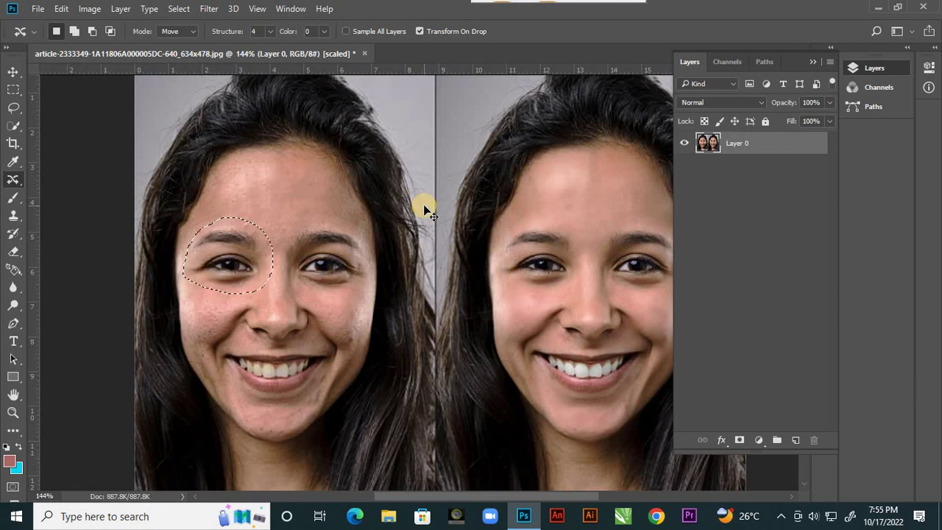
key("ctrl+d")
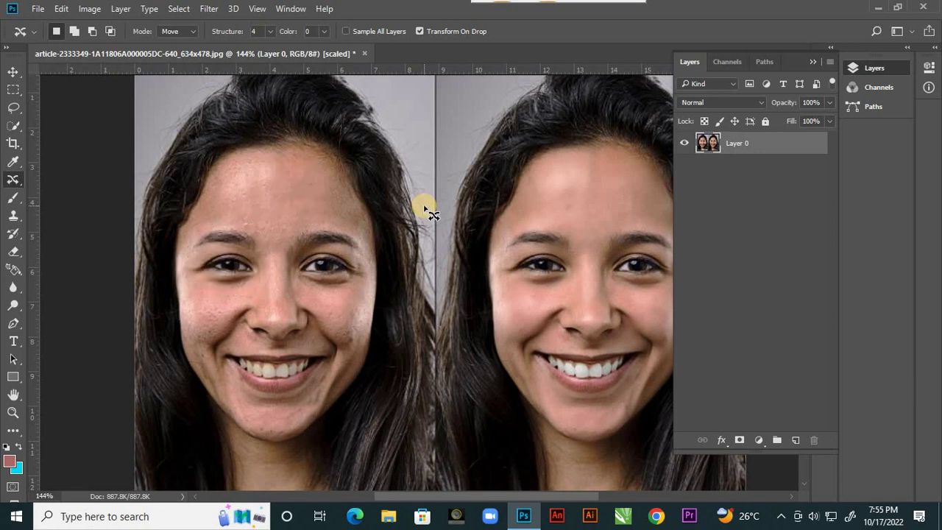
Select the Red Eye Tool and close the portrait without saving changes
left_click(16, 181)
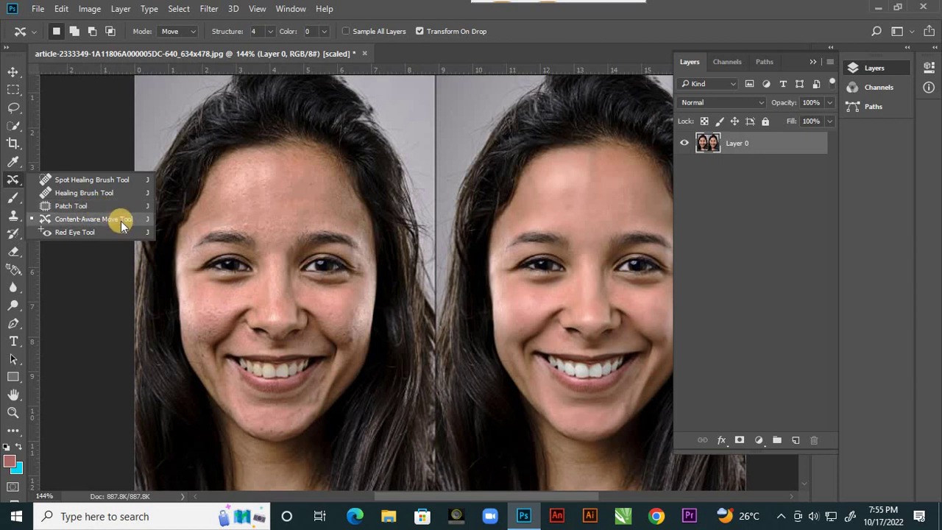
left_click(73, 232)
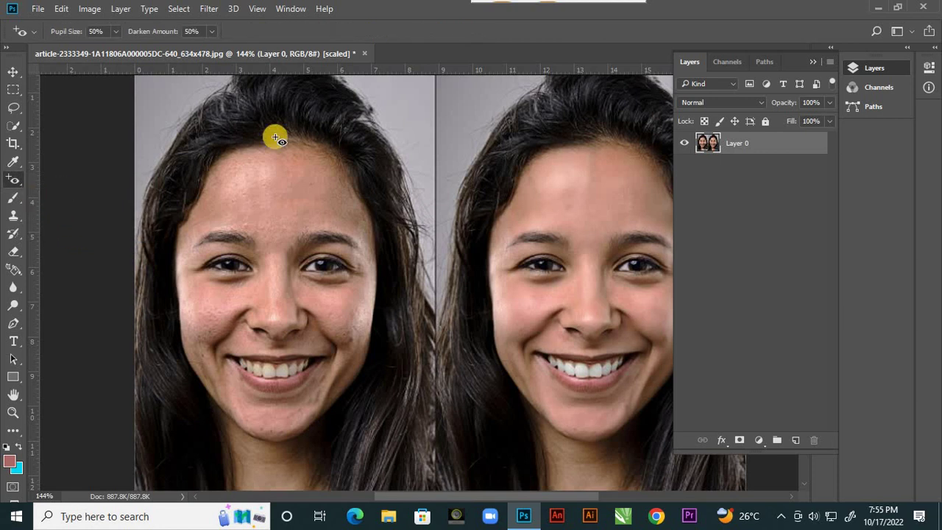
left_click(365, 53)
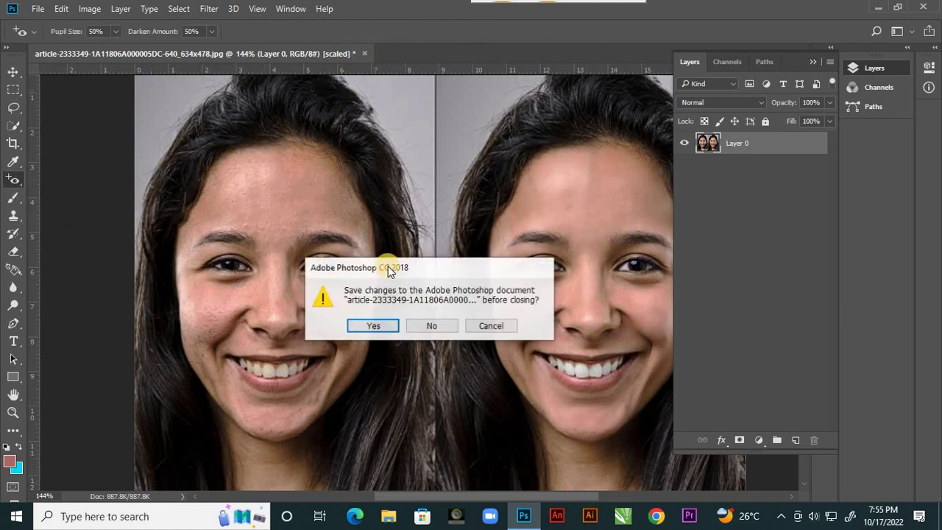
left_click(429, 324)
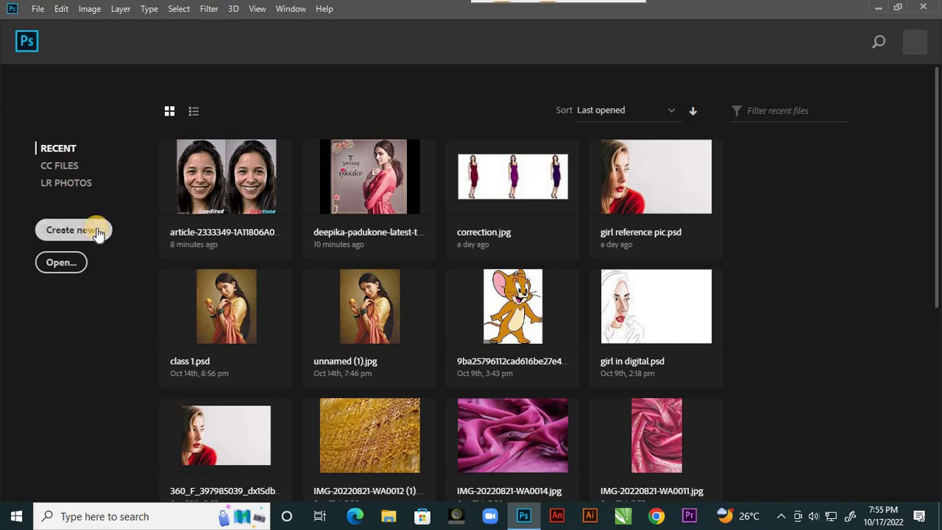
Open and dismiss the new document settings, then bring up the File menu
left_click(73, 229)
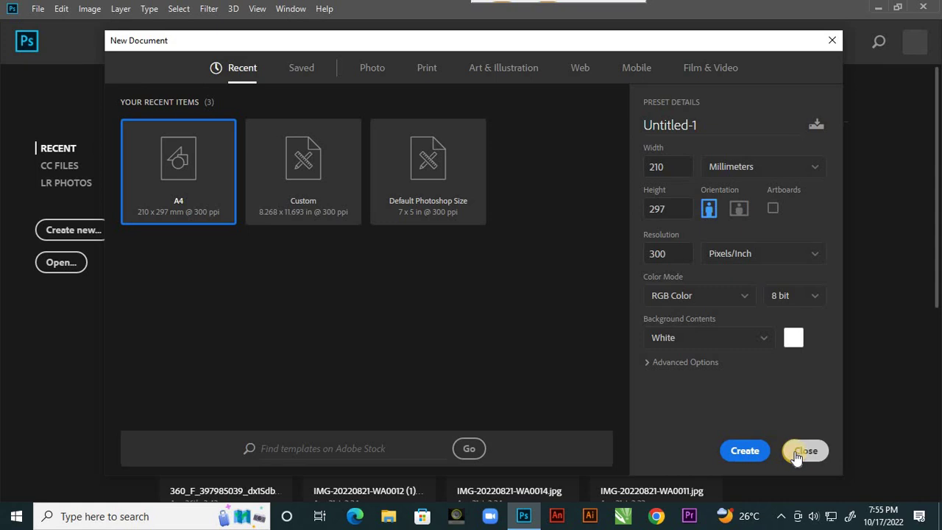
left_click(796, 454)
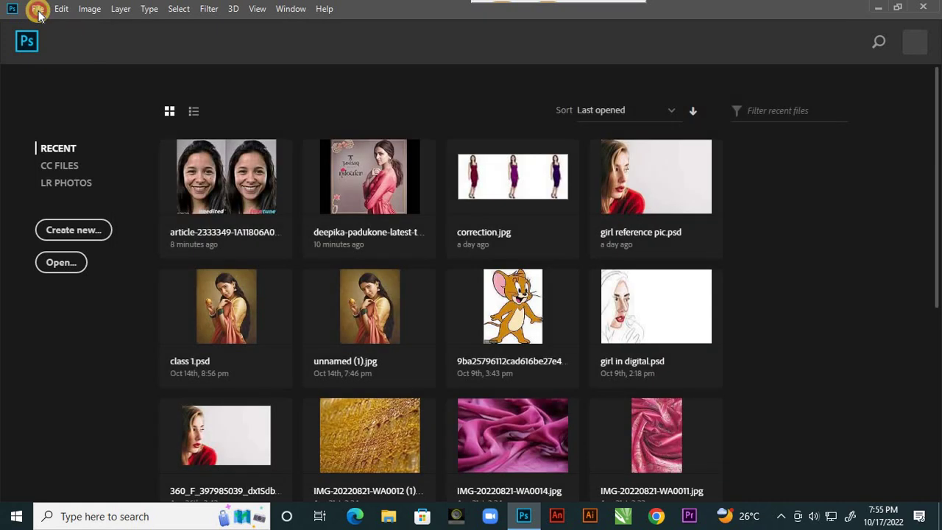
left_click(38, 10)
Choose File > Open and browse the Desktop's reference images folder
left_click(74, 35)
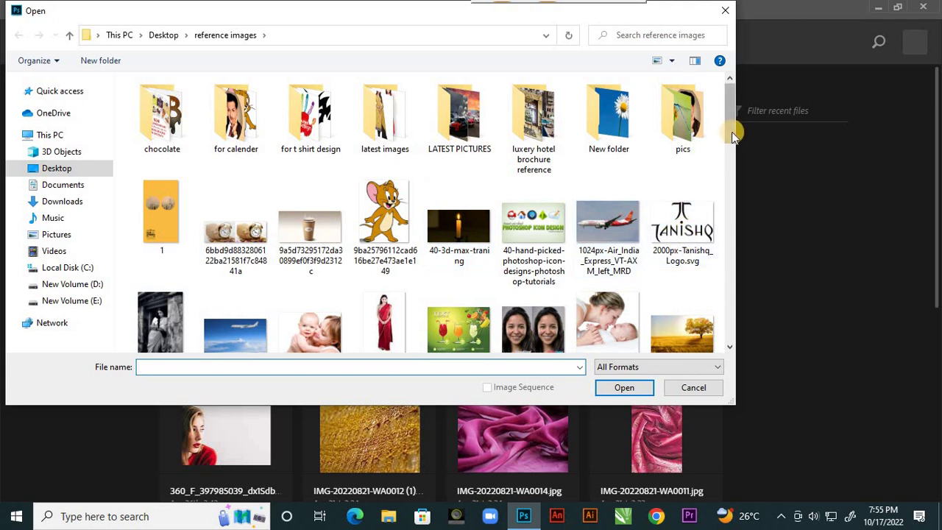
mouse_move(731, 131)
left_mouse_down()
mouse_move(714, 342)
mouse_move(696, 265)
left_mouse_up()
scroll(696, 265, "up", 5)
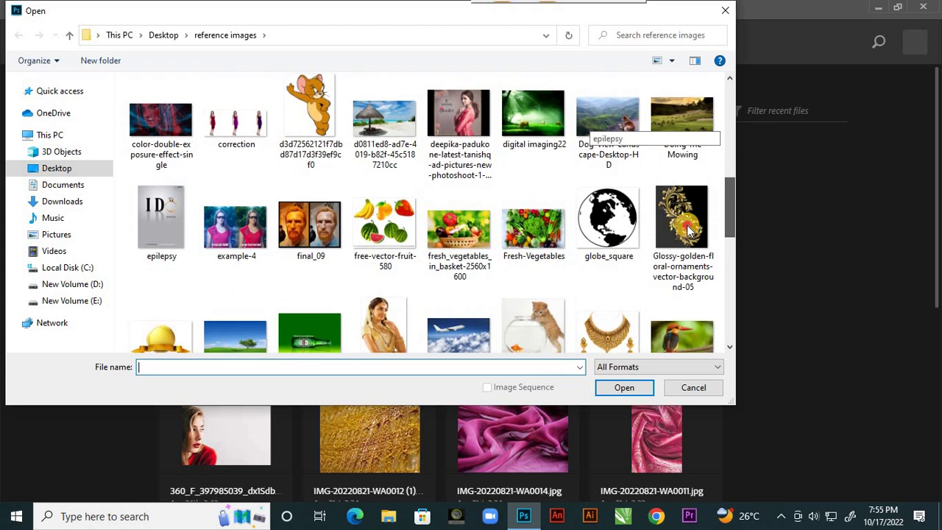
scroll(688, 195, "up", 5)
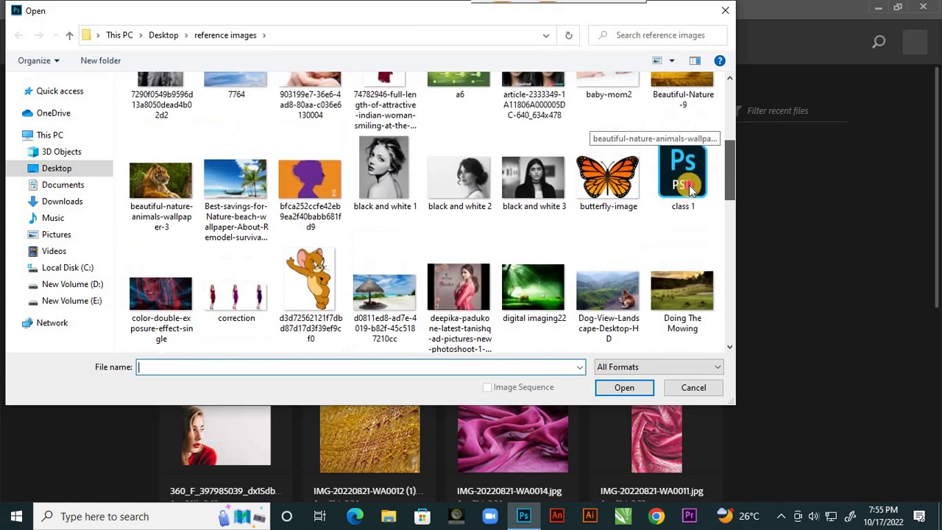
scroll(692, 169, "up", 5)
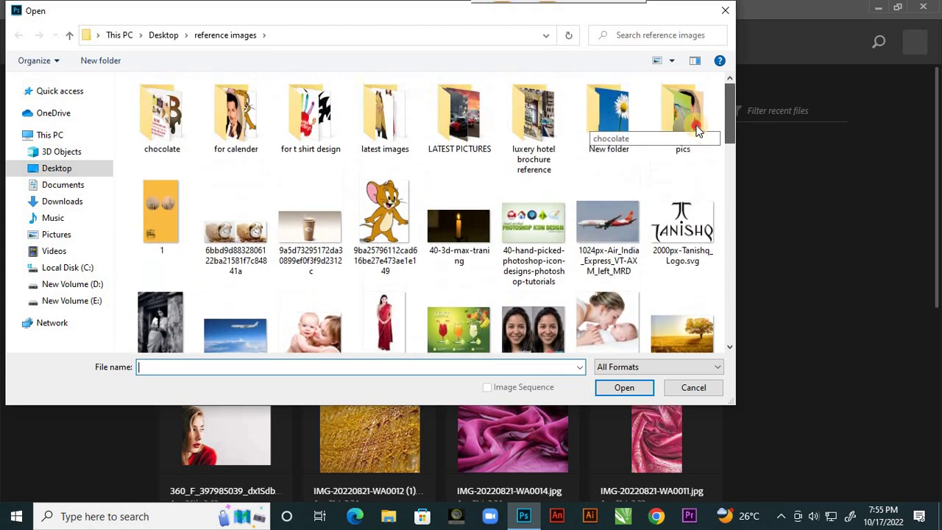
scroll(699, 151, "down", 2)
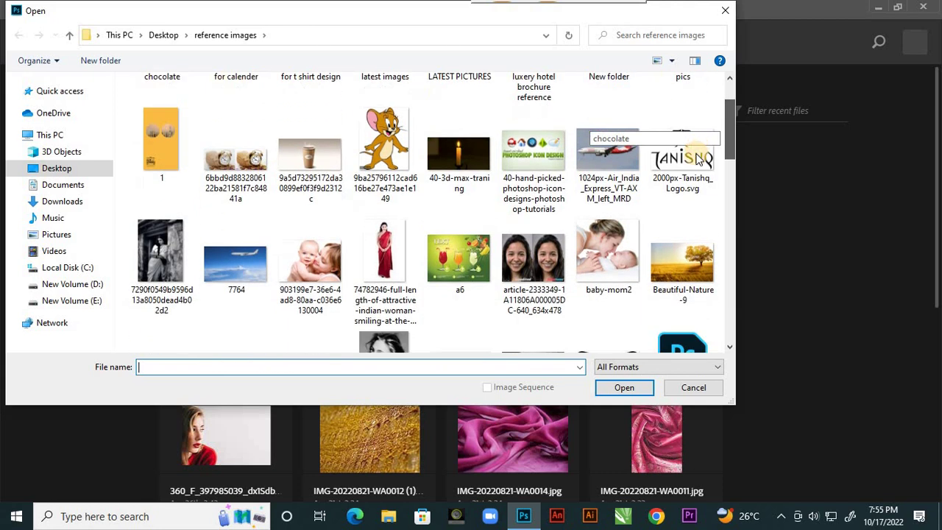
Launch Chrome maximised and search image results for 'red eye'
left_click(655, 516)
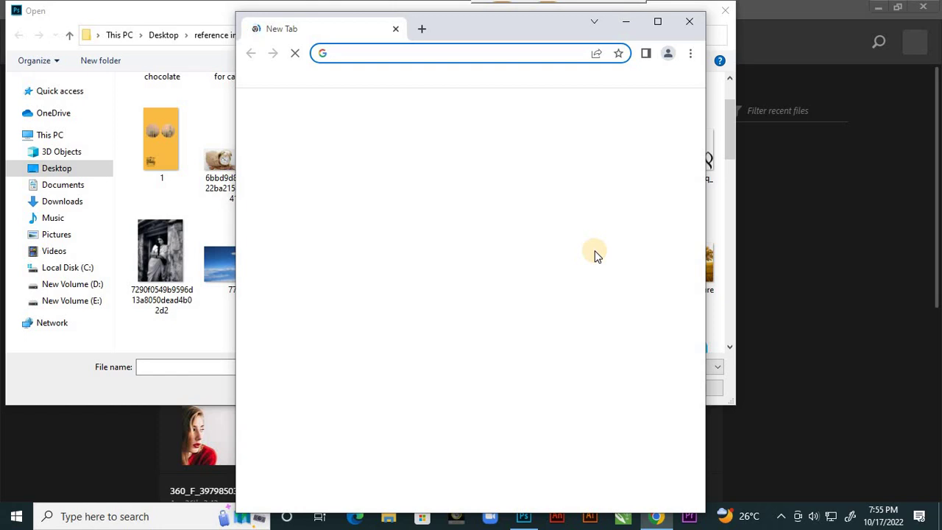
left_click(657, 20)
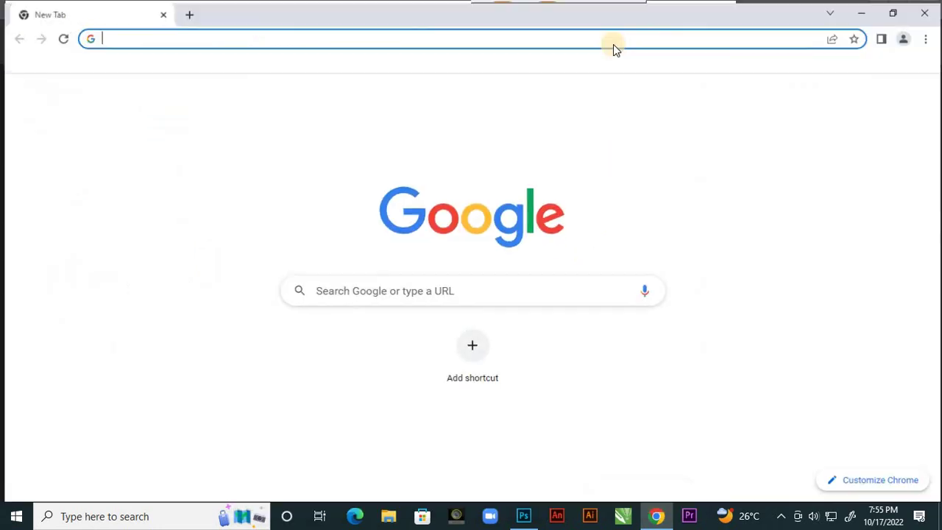
left_click(223, 35)
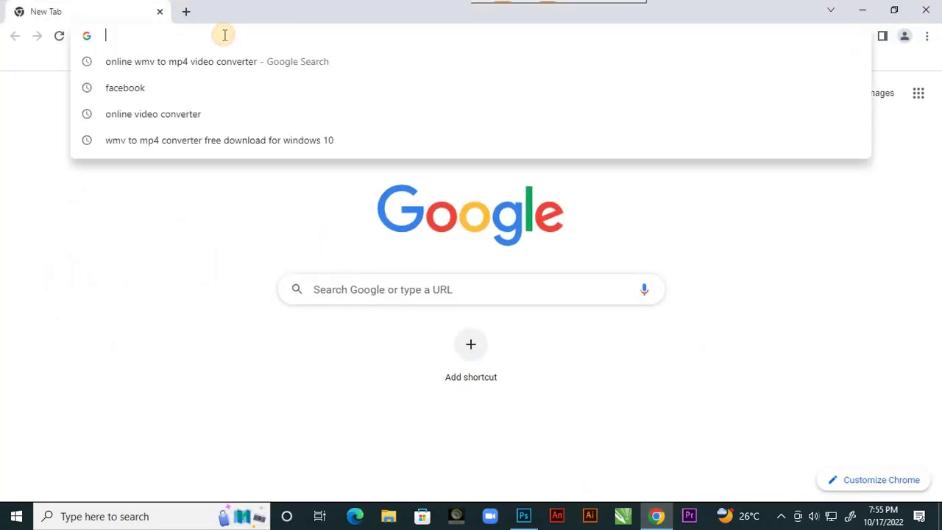
type("red ")
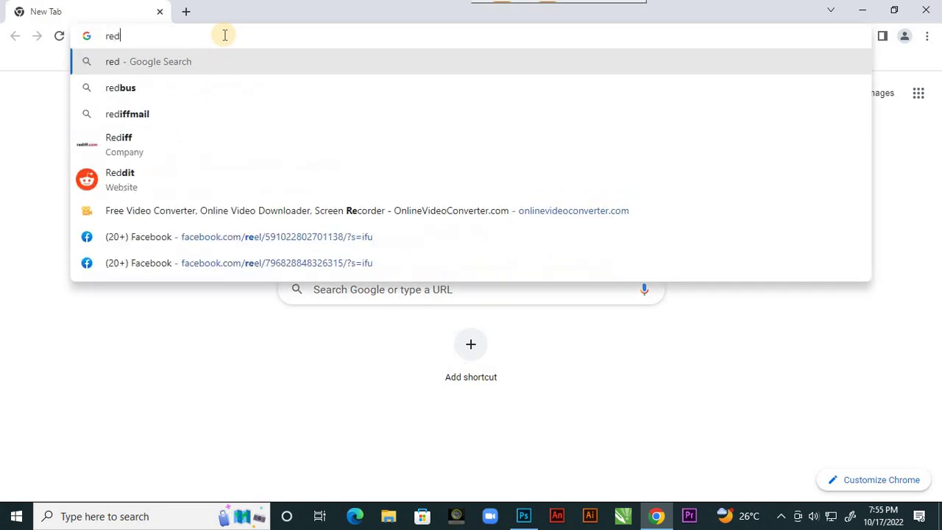
type("eye")
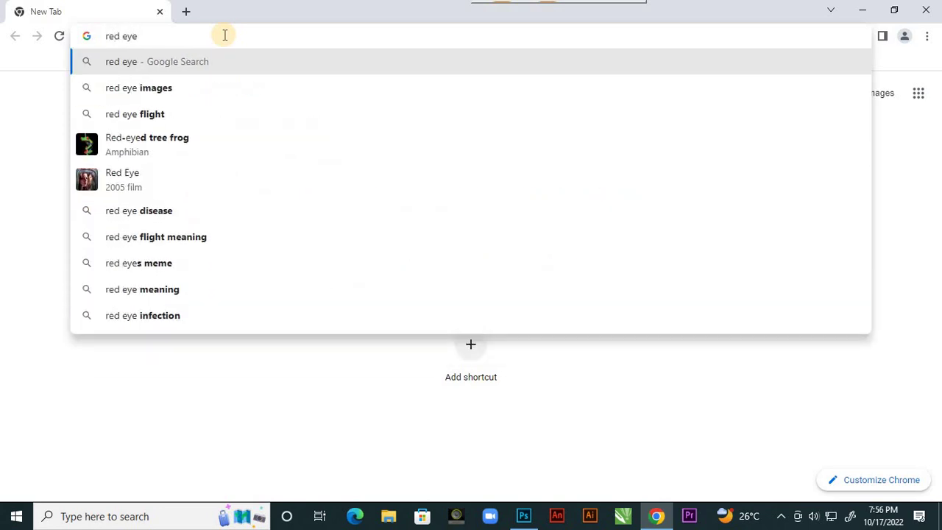
left_click(172, 89)
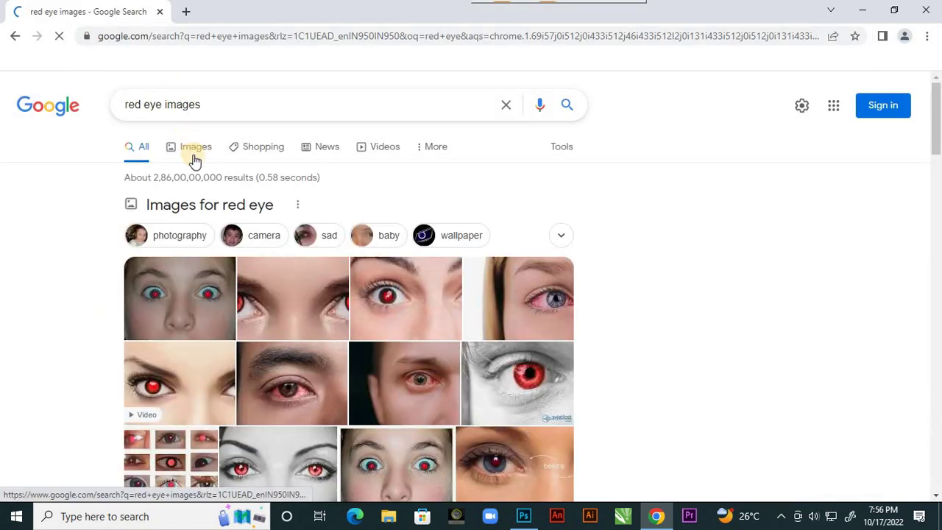
left_click(197, 151)
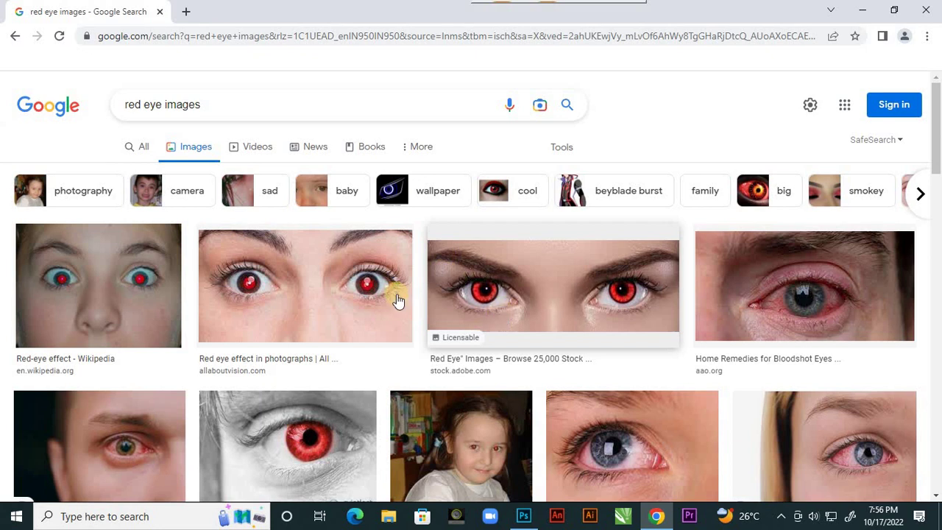
Save the second red-eye photo to the Desktop as red-eye-in-photo-1200x630.jpg, then close Chrome
left_click(356, 288)
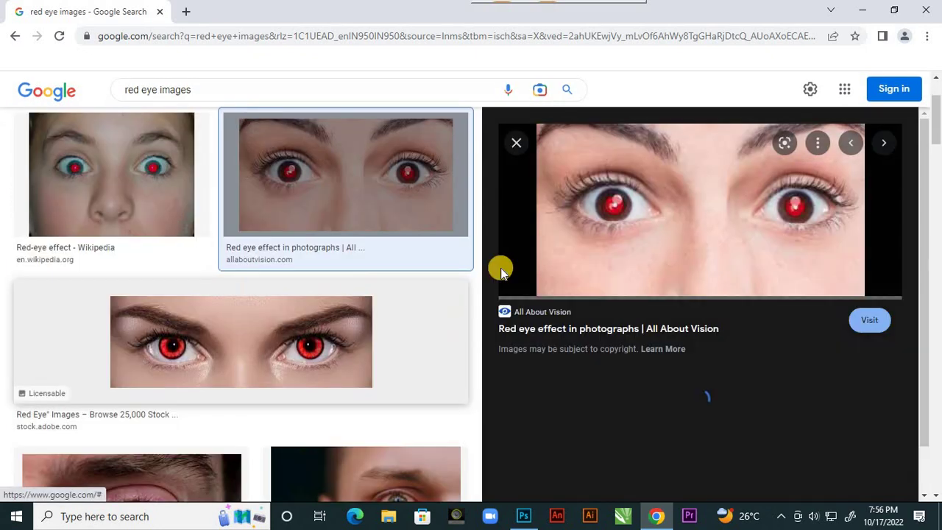
right_click(675, 249)
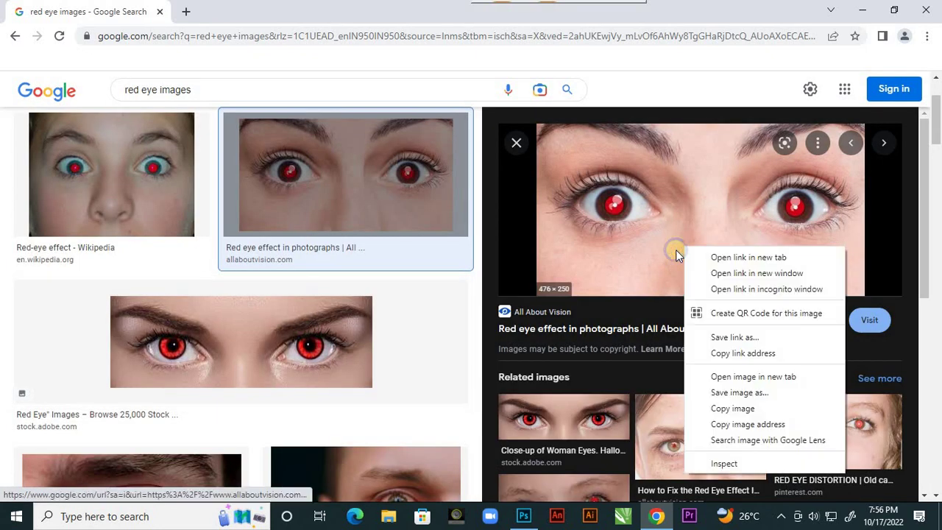
left_click(713, 393)
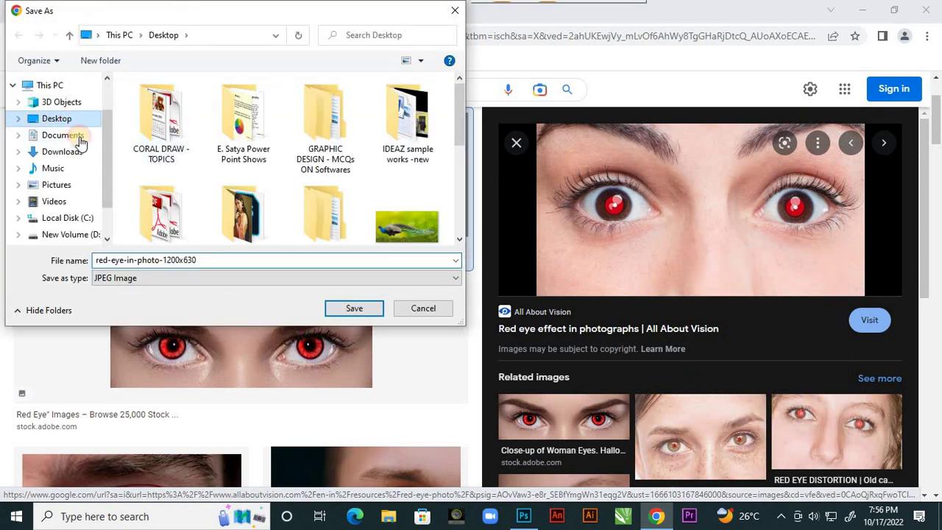
left_click(342, 309)
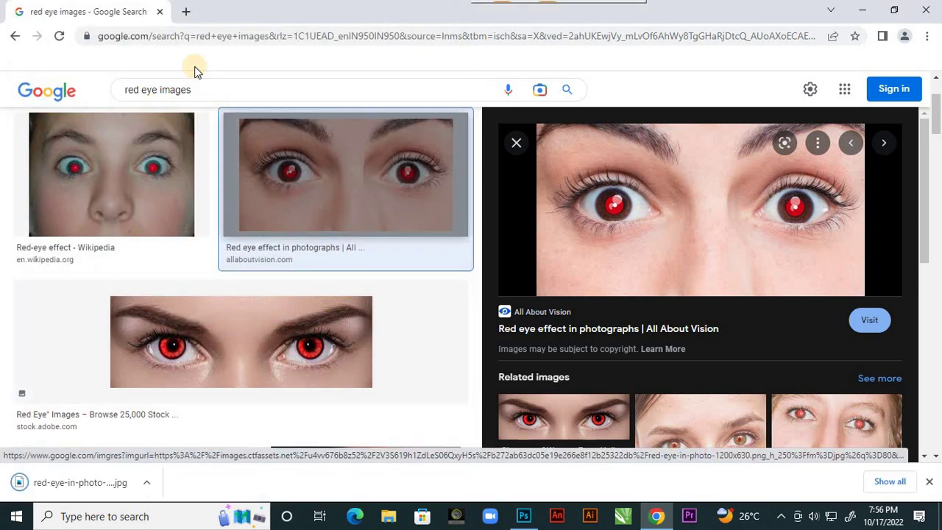
left_click(160, 13)
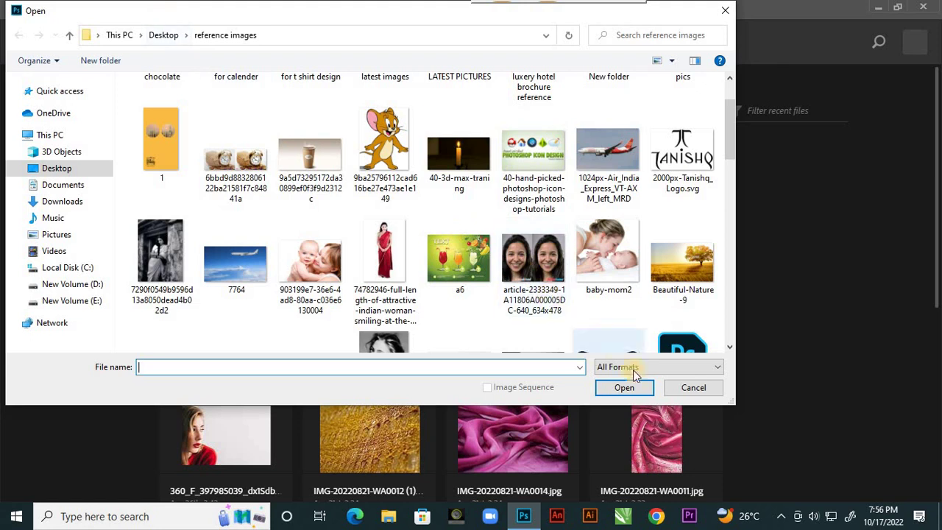
Cancel the old Open dialog and open red-eye-in-photo-1200x630.jpg from the Desktop
left_click(681, 389)
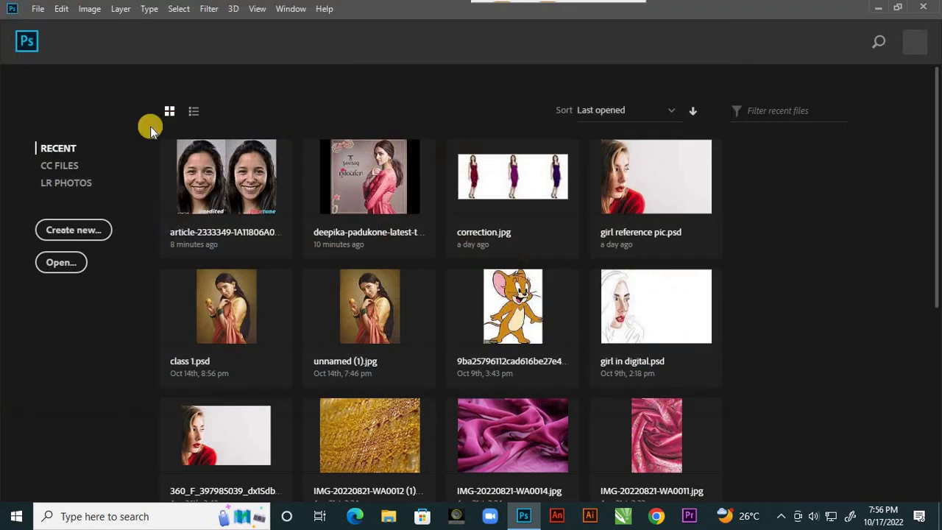
left_click(39, 11)
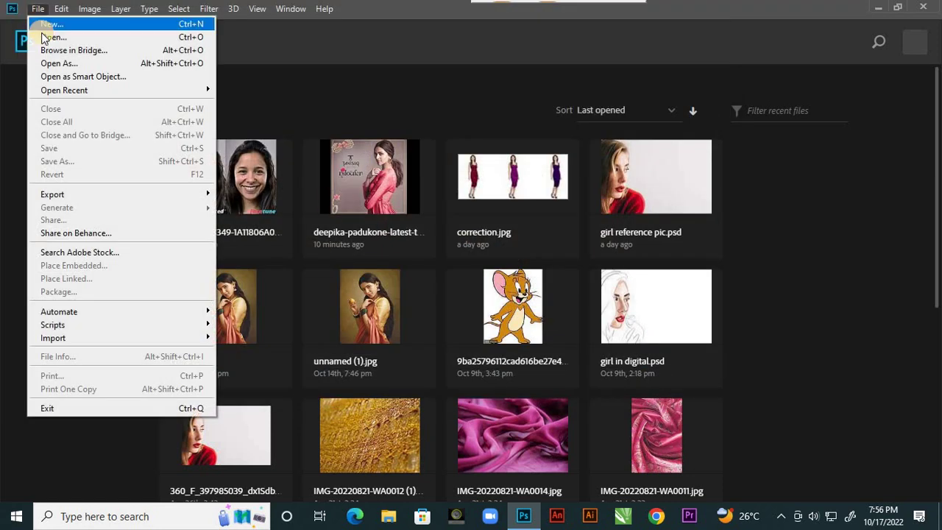
left_click(46, 34)
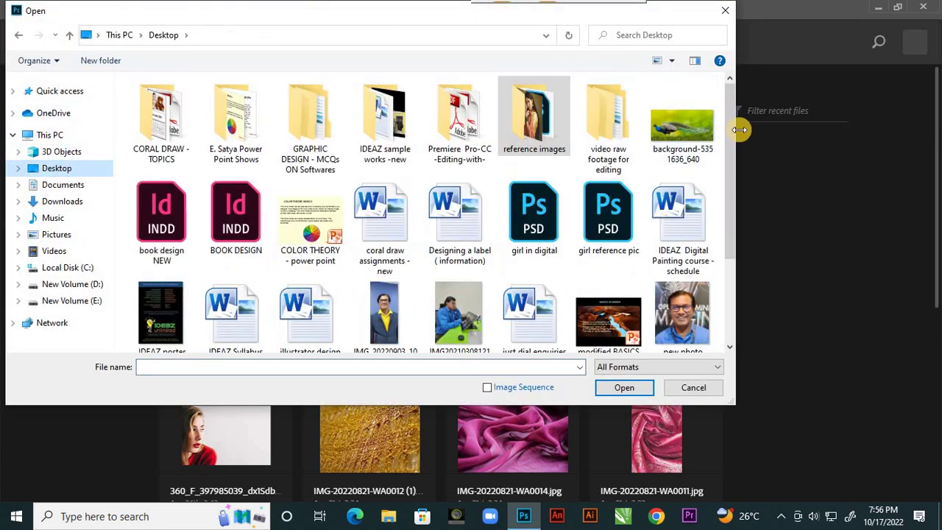
scroll(722, 214, "down", 1)
scroll(722, 214, "down", 1)
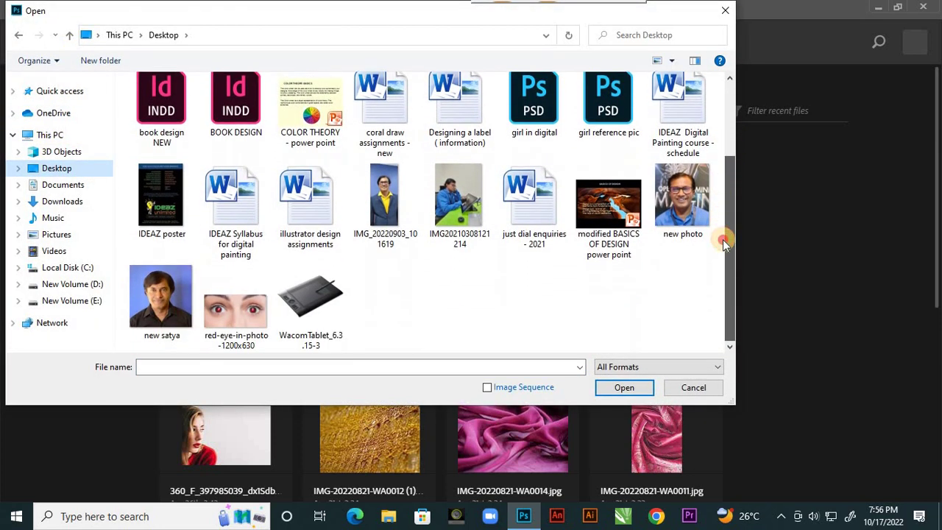
left_click(224, 322)
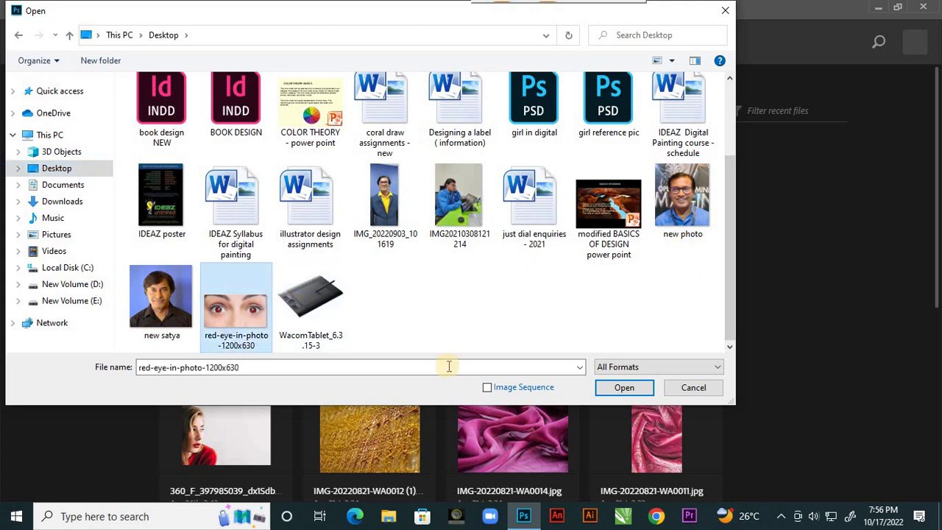
left_click(615, 389)
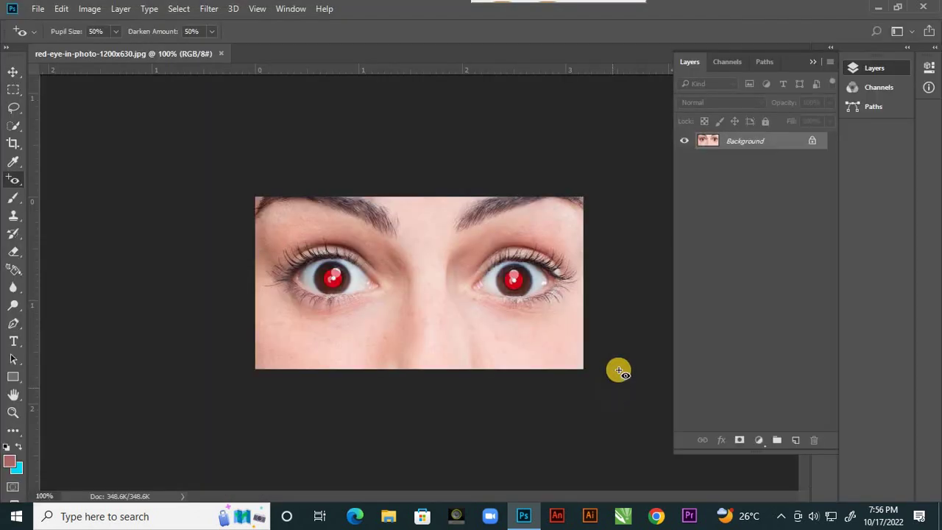
Unlock the Background layer and darken both red pupils with the Red Eye Tool
left_click(811, 140)
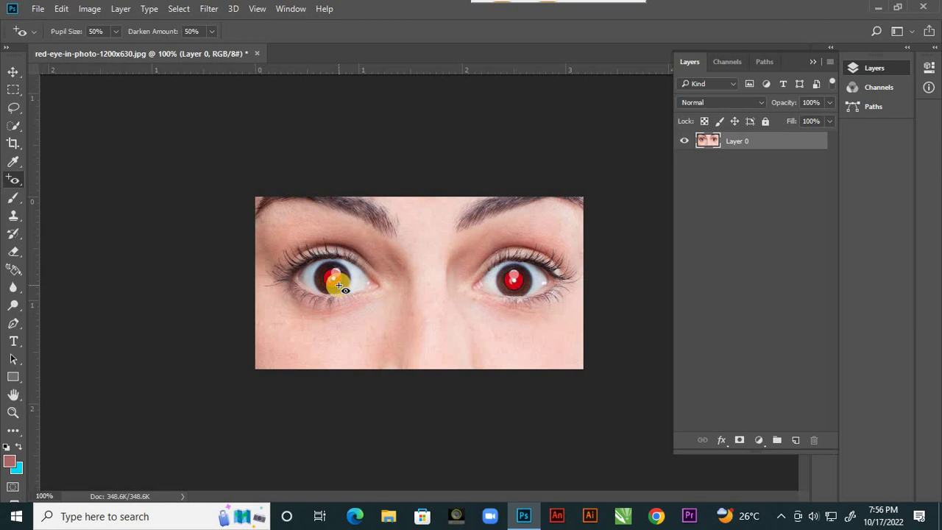
left_click(16, 181)
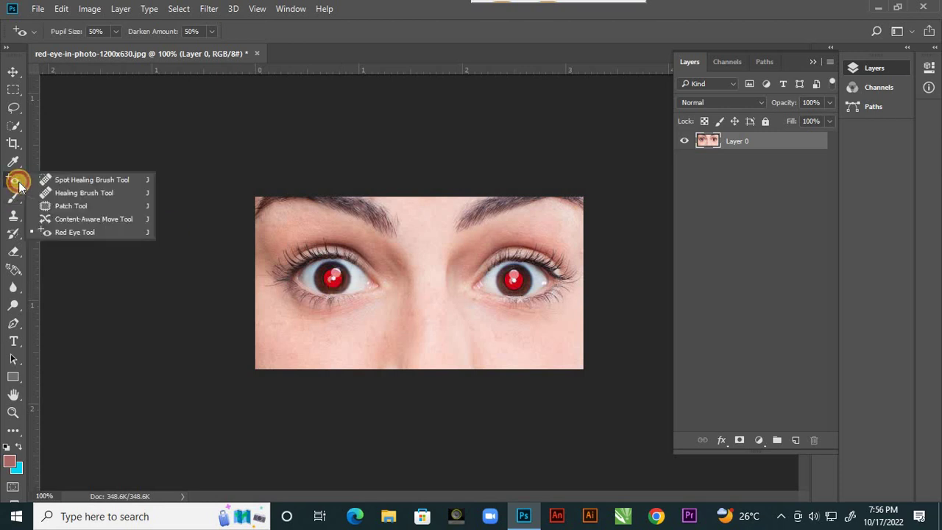
left_click(65, 233)
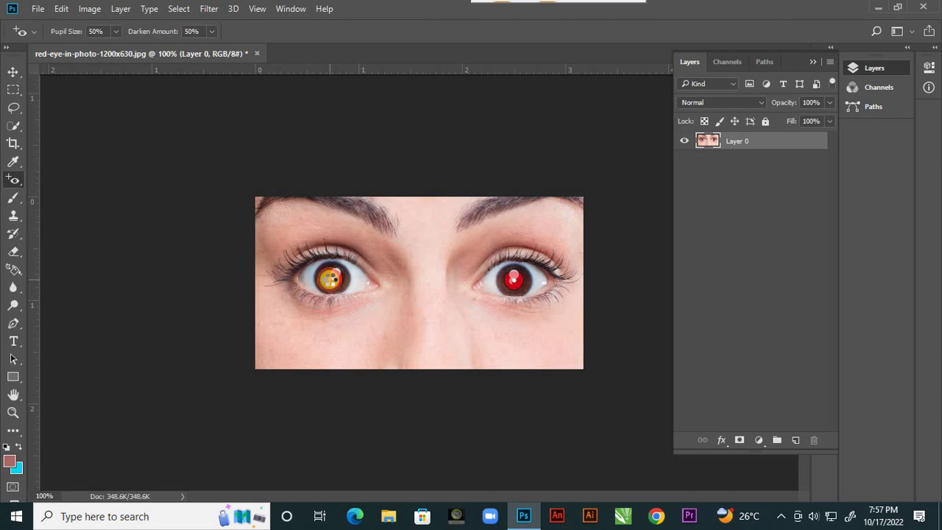
left_click(330, 278)
left_click(515, 284)
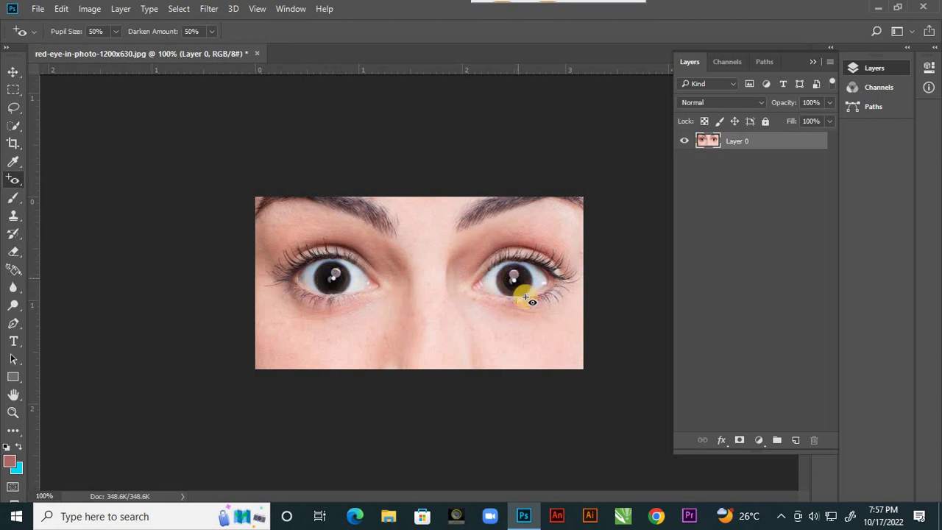
Zoom in to inspect the corrected pupils
key("ctrl+plus")
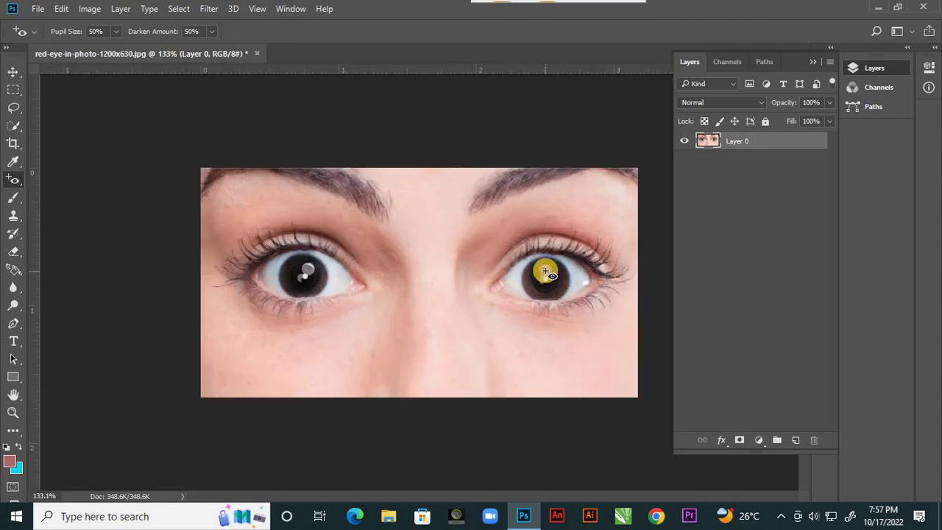
scroll(410, 301, "down", 2)
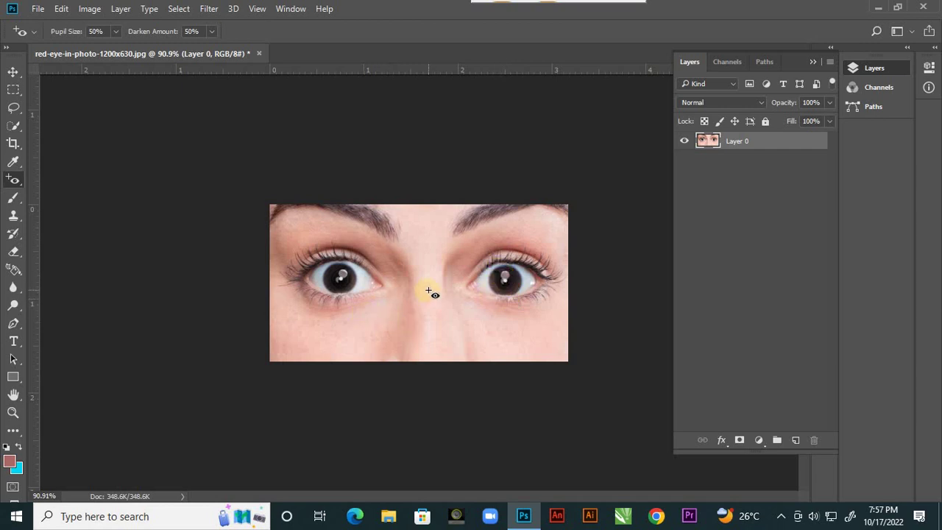
right_click(14, 179)
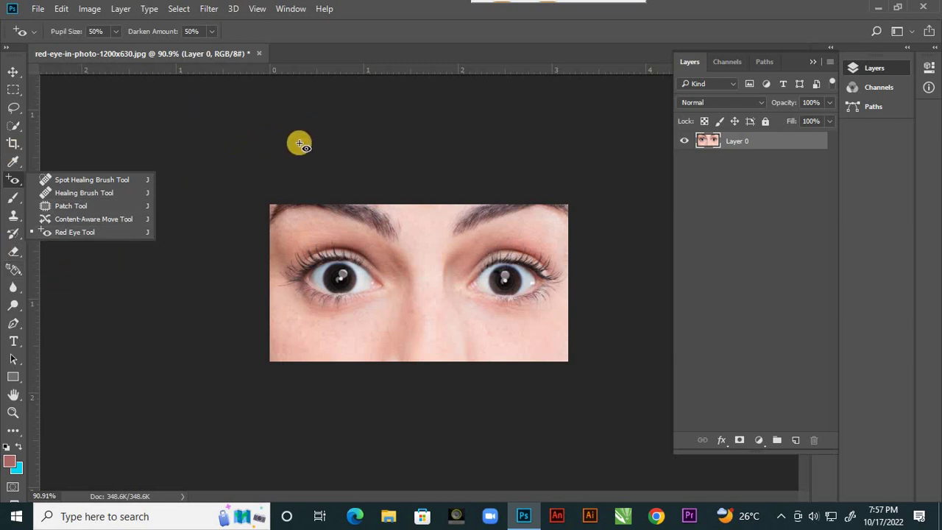
Select the Spot Healing Brush and close the red-eye photo without saving
left_click(116, 179)
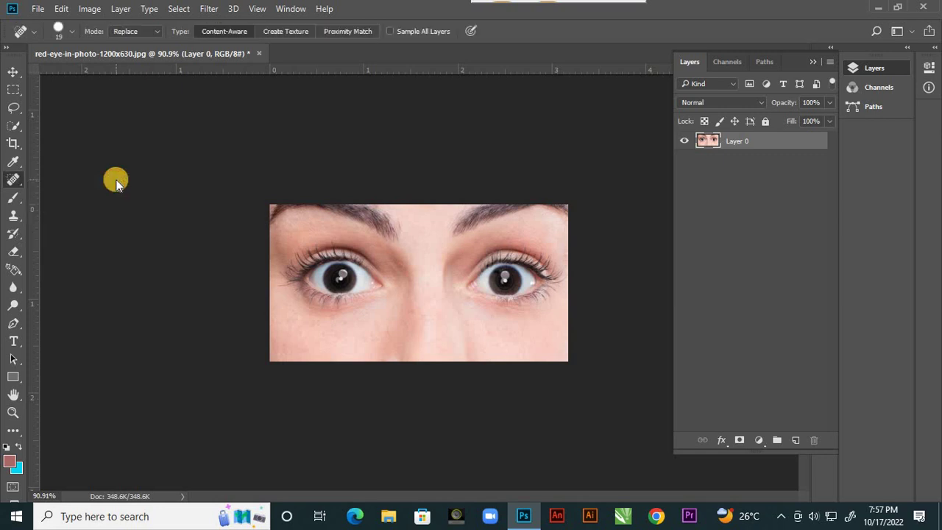
left_click(258, 53)
left_click(416, 326)
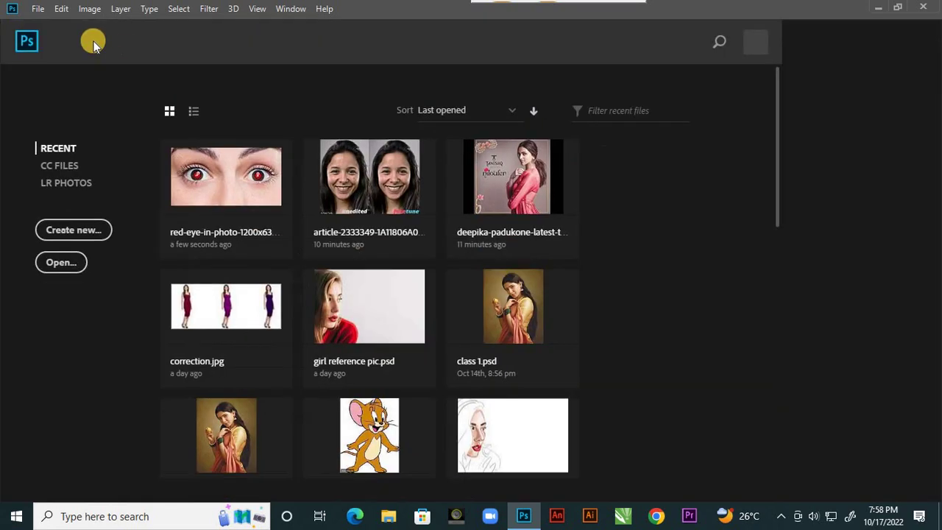
Open unnamed (1).jpg from the reference images folder
left_click(37, 8)
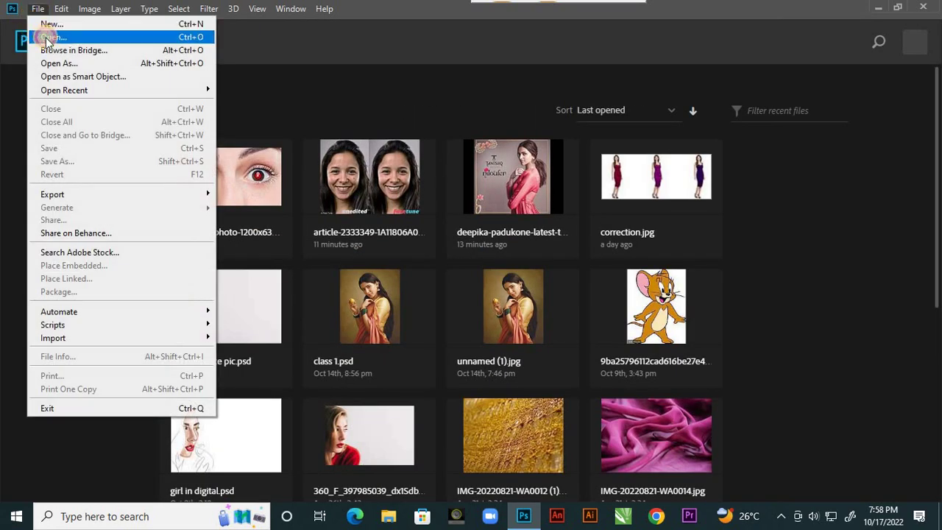
left_click(44, 38)
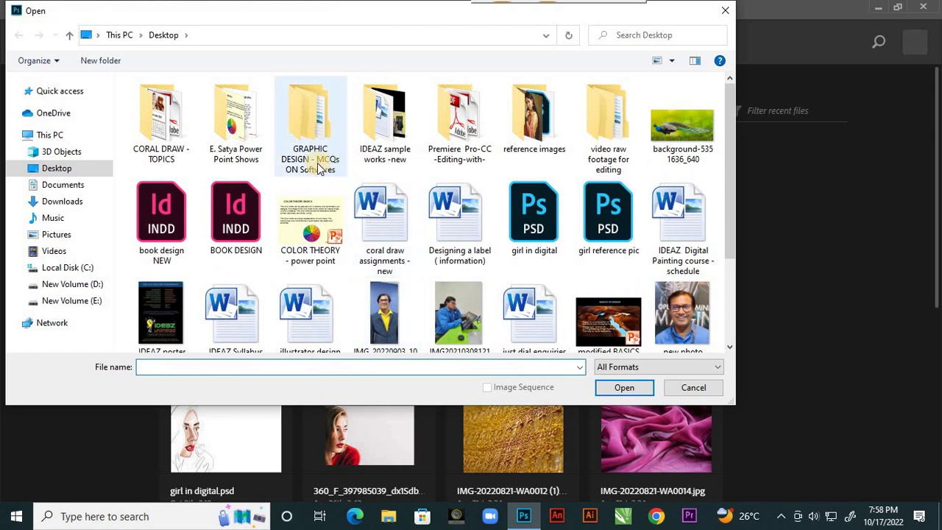
double_click(532, 140)
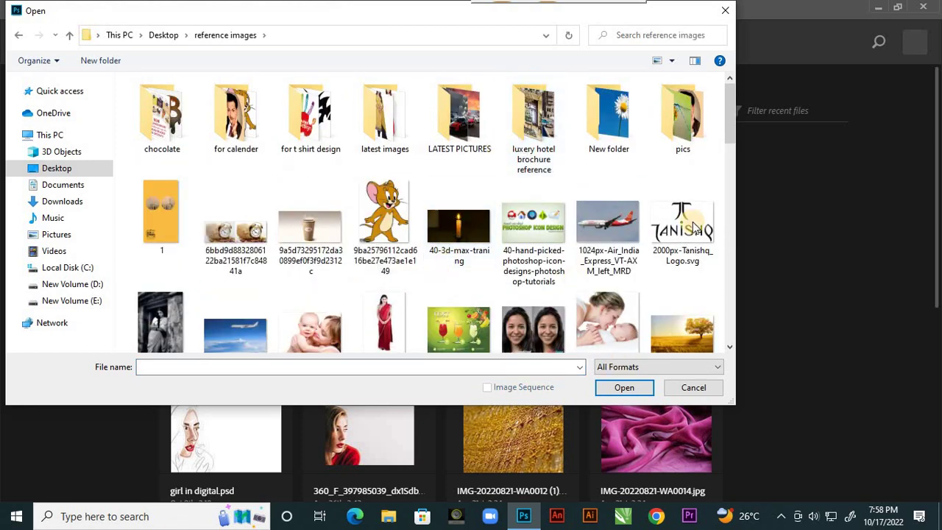
left_click_drag(730, 144, 724, 327)
left_click(463, 277)
left_click(627, 391)
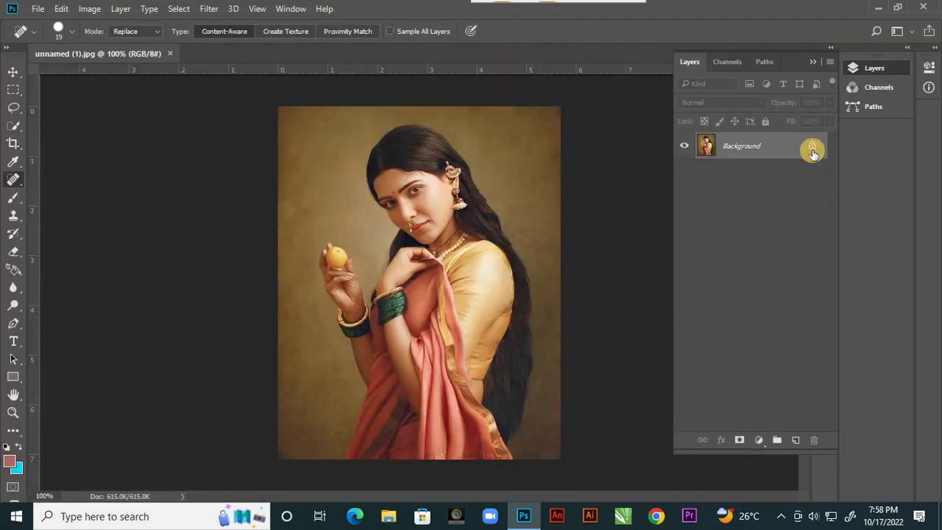
Unlock the portrait as Layer 0 and set the Brush Tool to a 50 px Soft Round brush
left_click(811, 149)
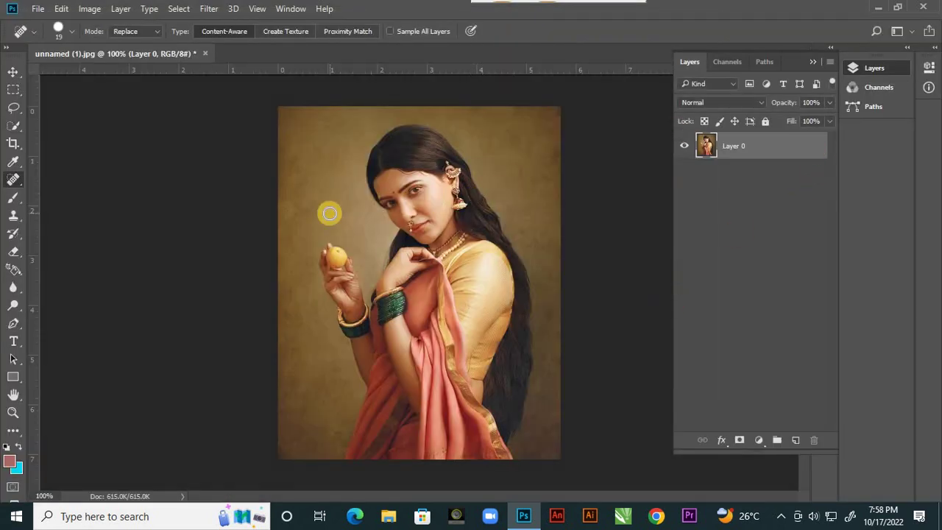
left_click(15, 203)
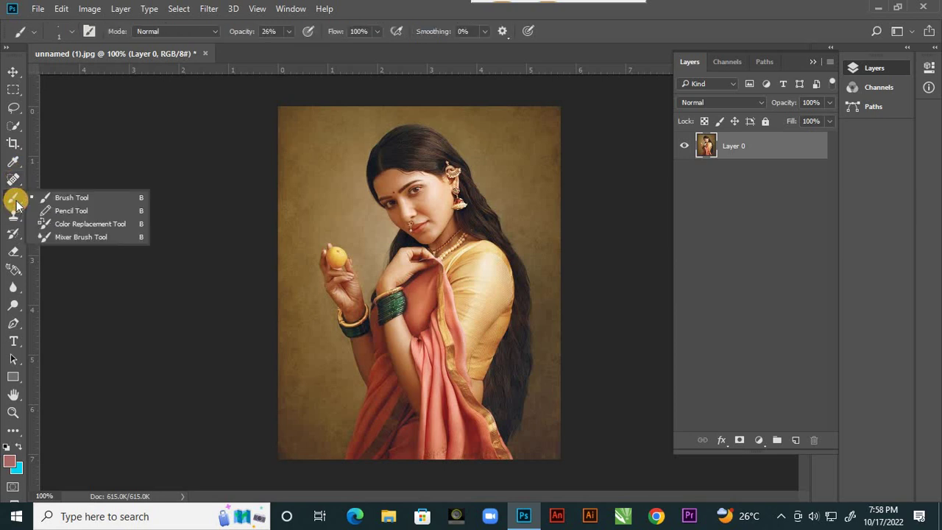
left_click(103, 197)
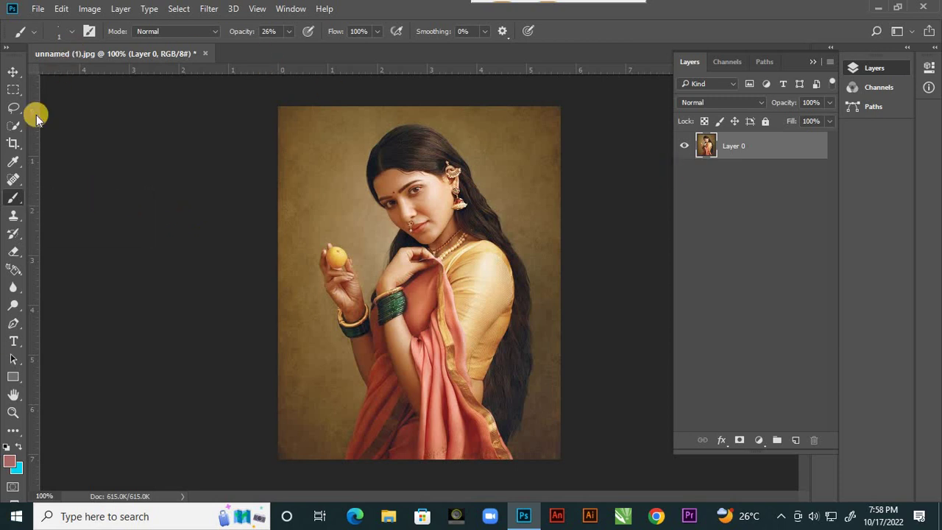
left_click(70, 32)
left_click(77, 77)
left_click_drag(77, 76, 98, 77)
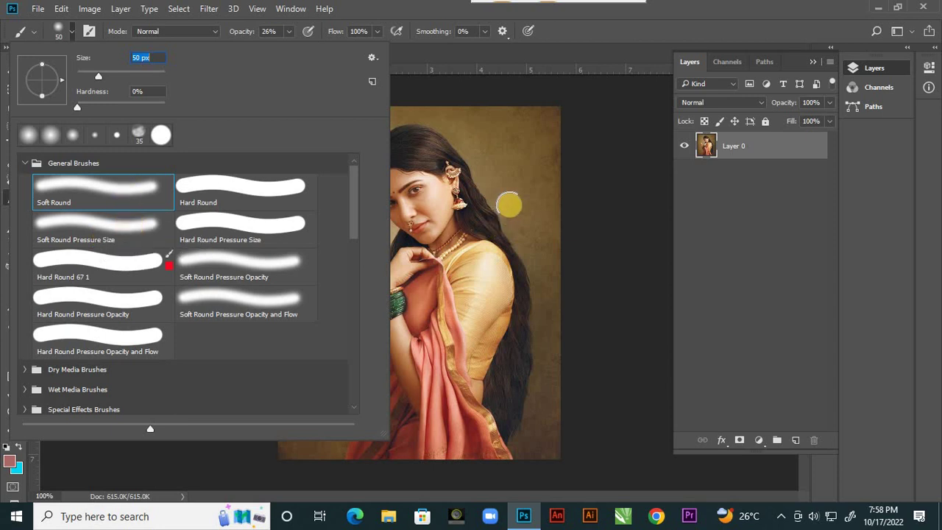
left_click(525, 243)
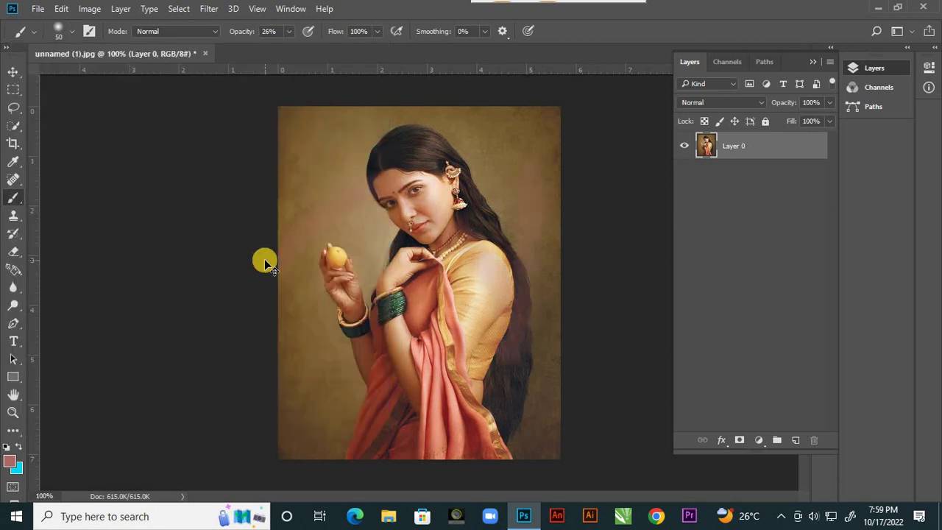
Add a new Layer 1 and fill it entirely with white
left_click(38, 9)
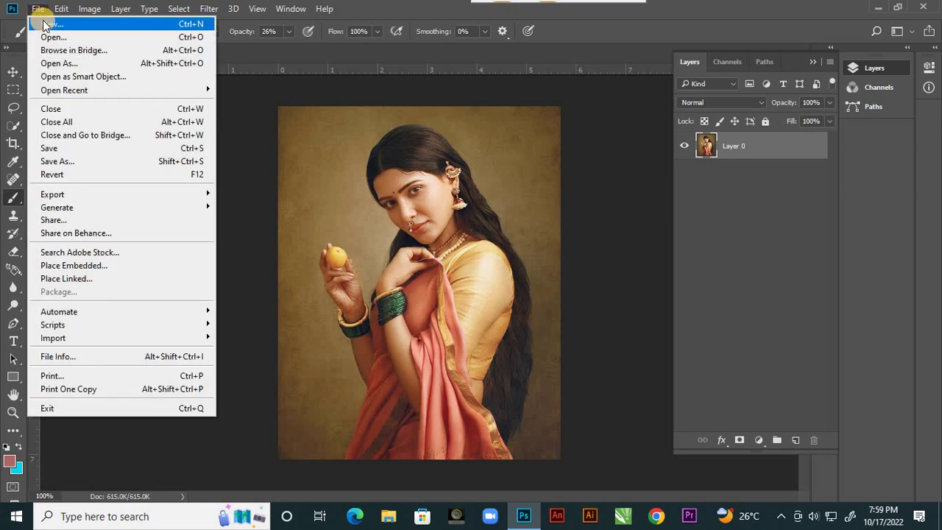
left_click(556, 57)
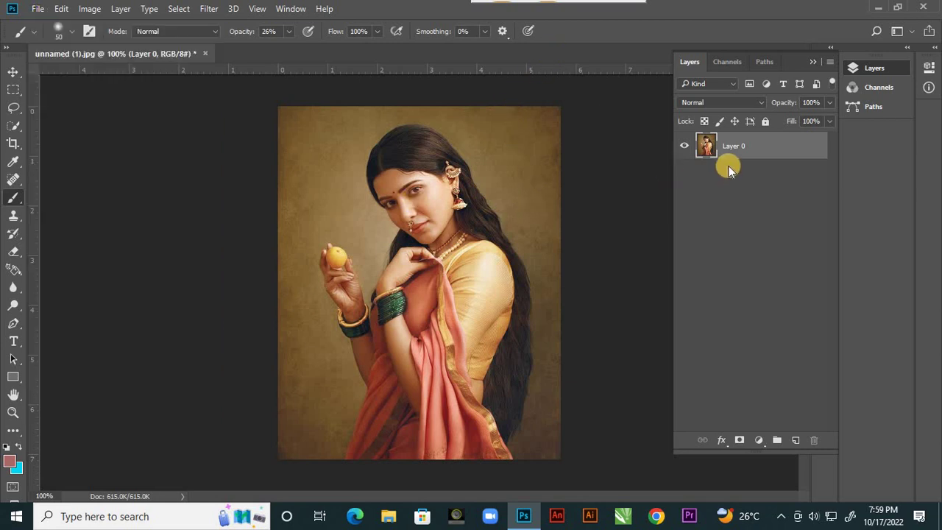
left_click(794, 441)
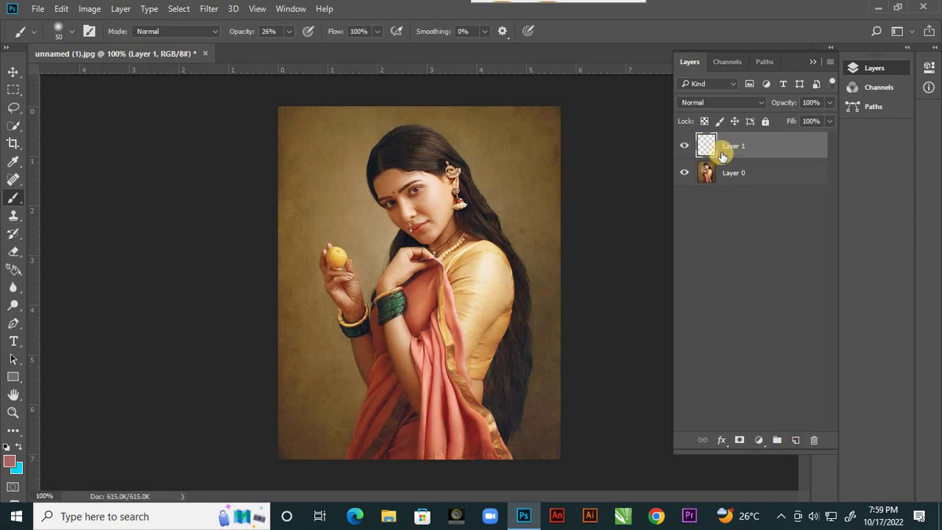
left_click(9, 462)
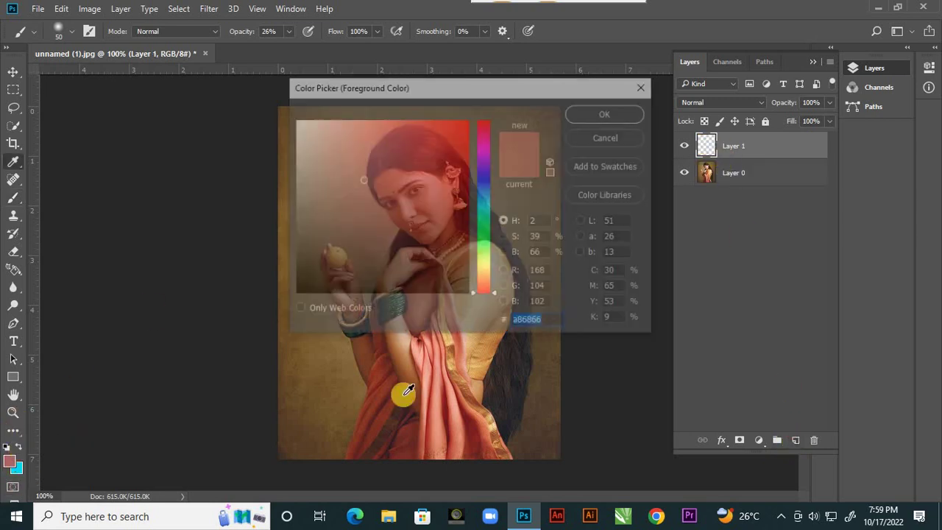
left_click_drag(331, 164, 274, 116)
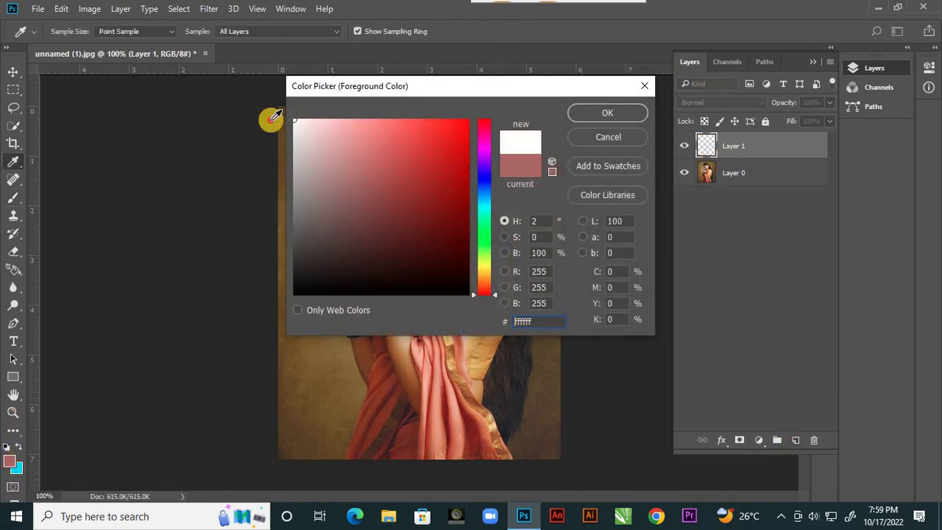
left_click(607, 116)
key("b")
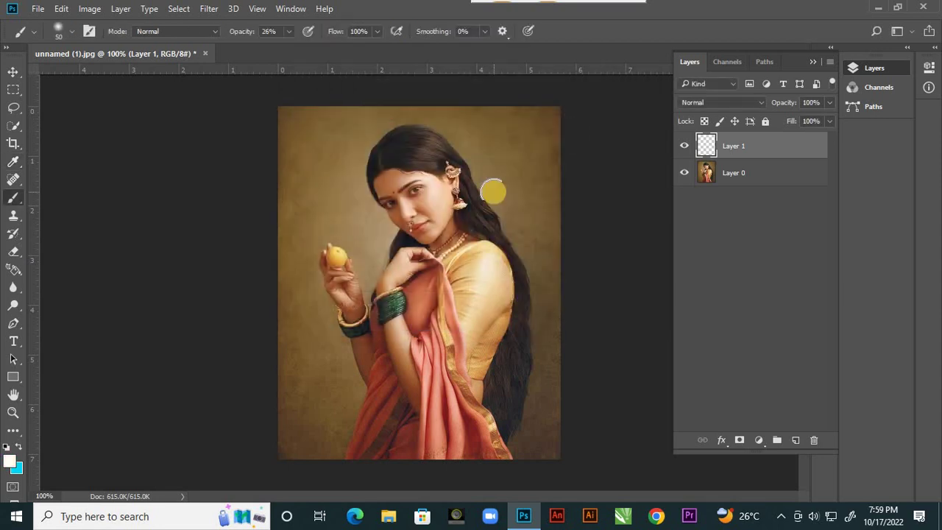
key("alt+BackSpace")
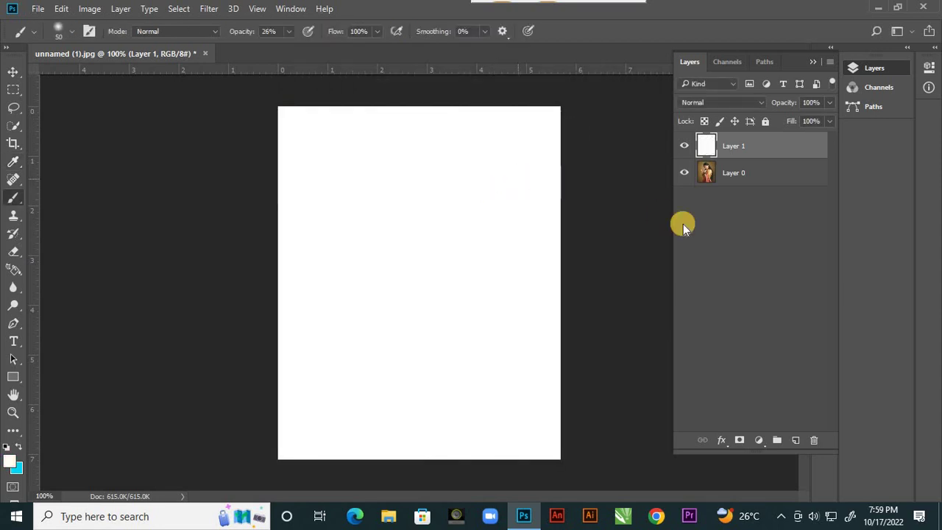
Set the foreground colour to bright red f91811
left_click(9, 461)
left_click(457, 123)
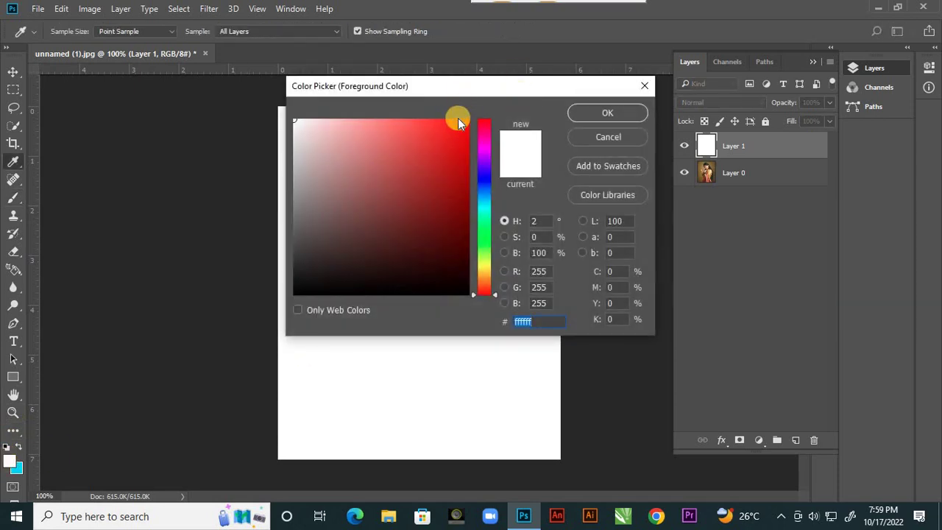
left_click(581, 114)
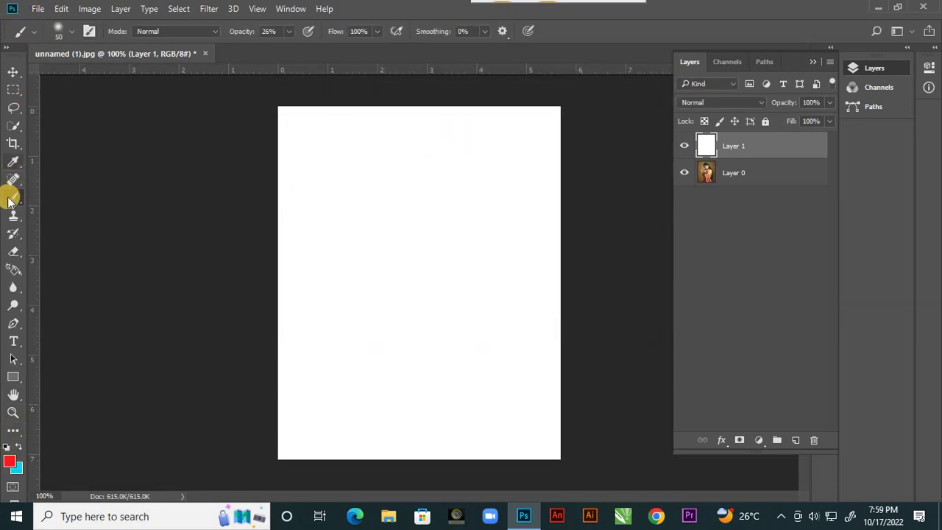
Paint a soft red stroke on Layer 1 with the Soft Round tip at 100% opacity
left_click(57, 33)
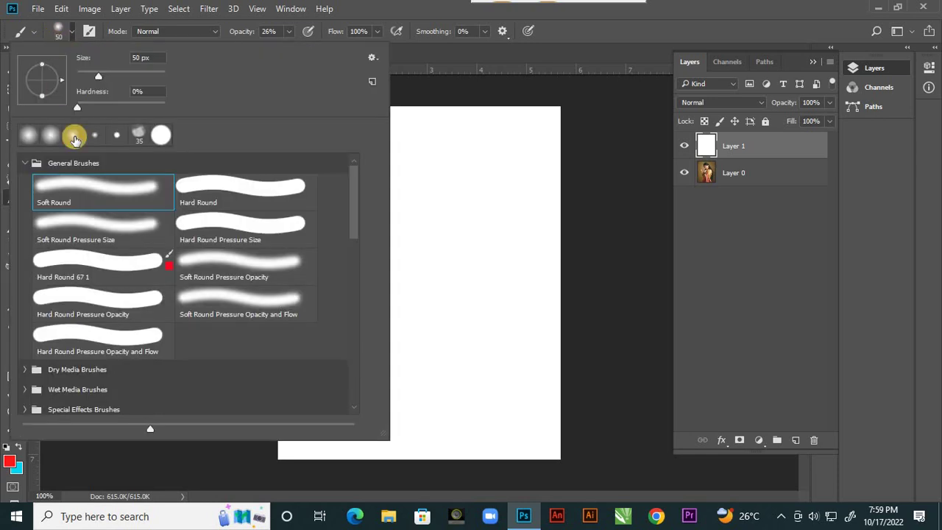
left_click(94, 185)
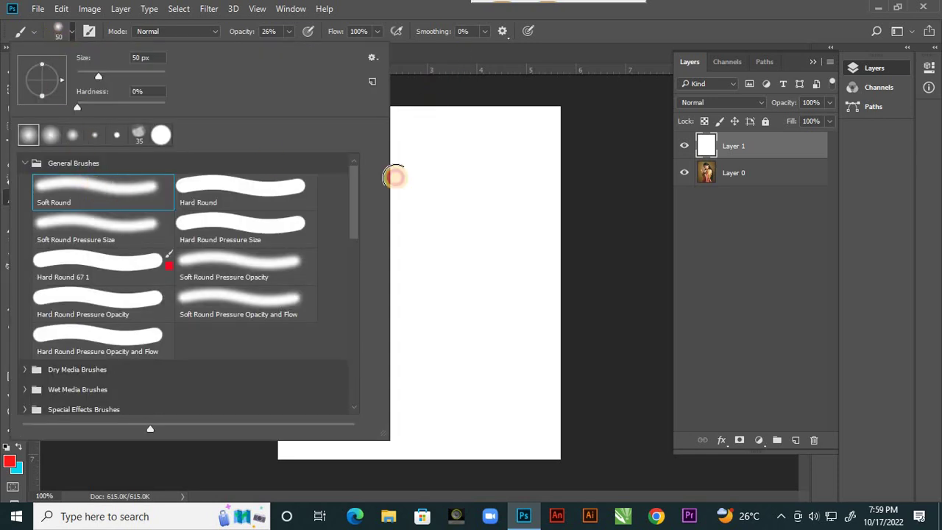
left_click(395, 177)
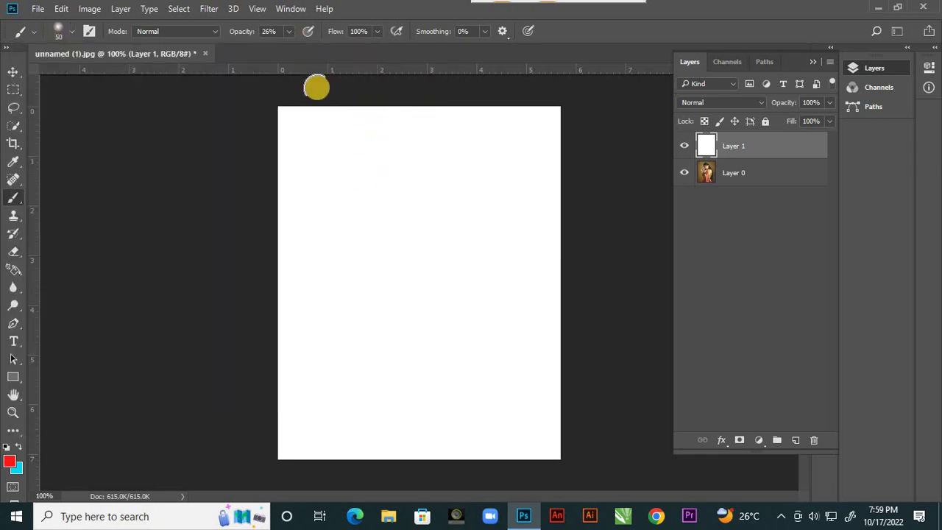
left_click_drag(288, 50, 412, 57)
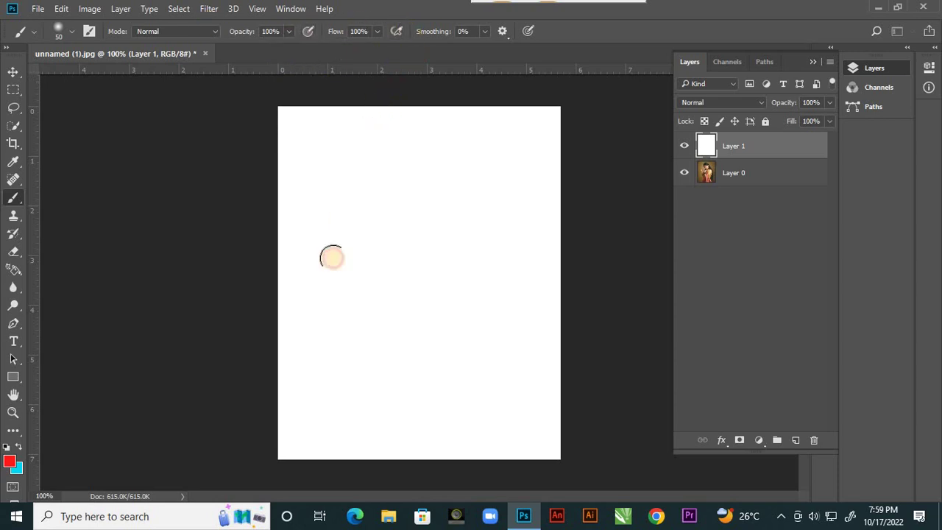
left_click_drag(330, 254, 328, 270)
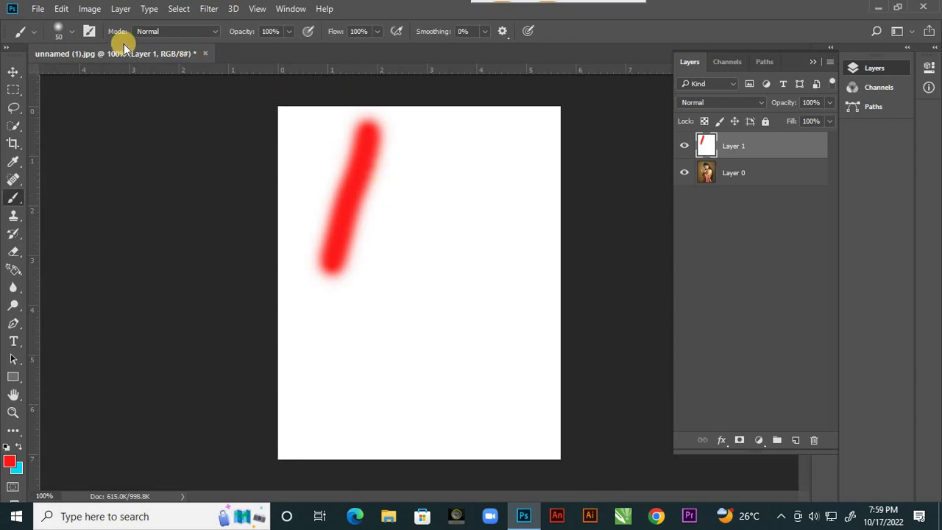
Paint a solid red stroke beside it with the Hard Round 67 1 brush
left_click(70, 31)
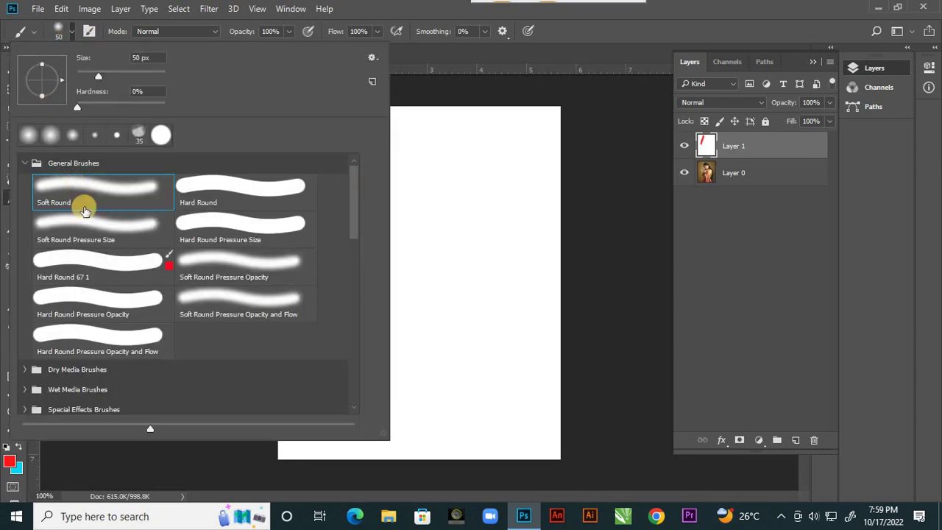
left_click(111, 259)
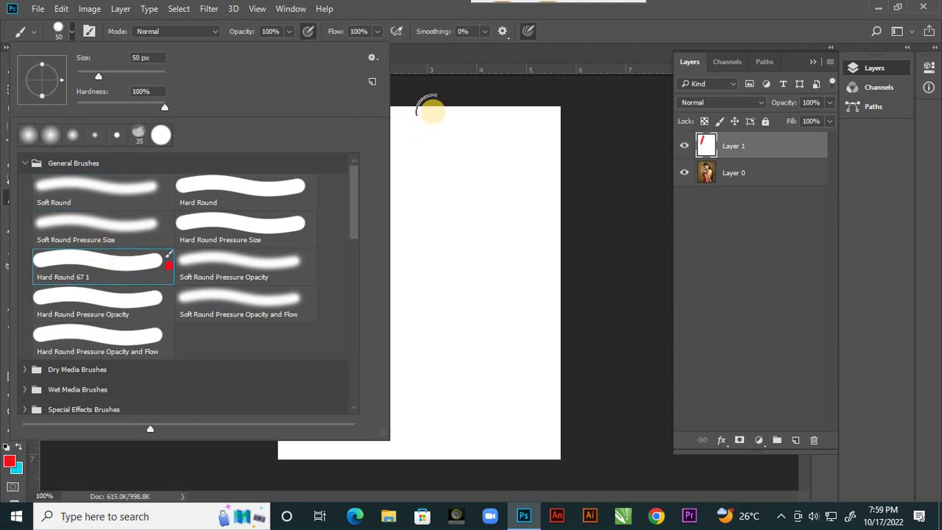
left_click(412, 152)
left_click_drag(421, 138, 368, 251)
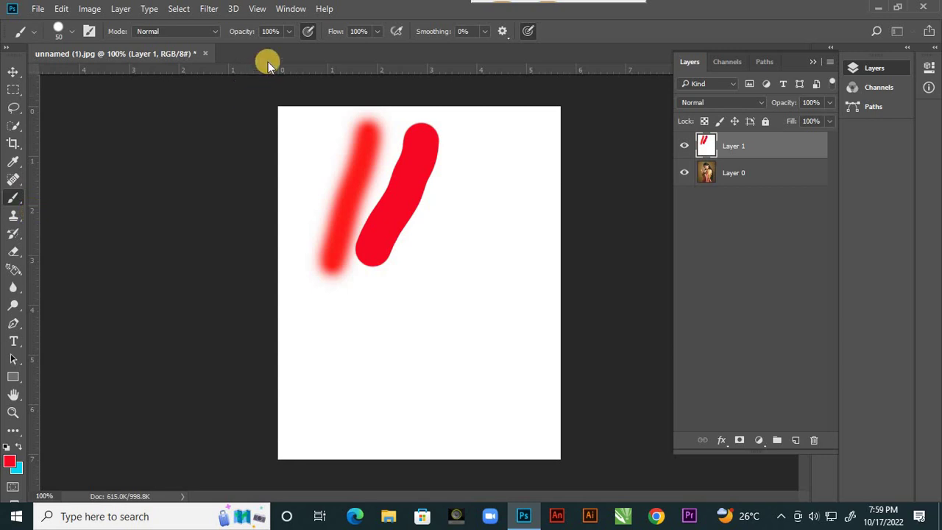
Set brush opacity to 35% and paint three crossing pale pink diagonal strokes
left_click(289, 30)
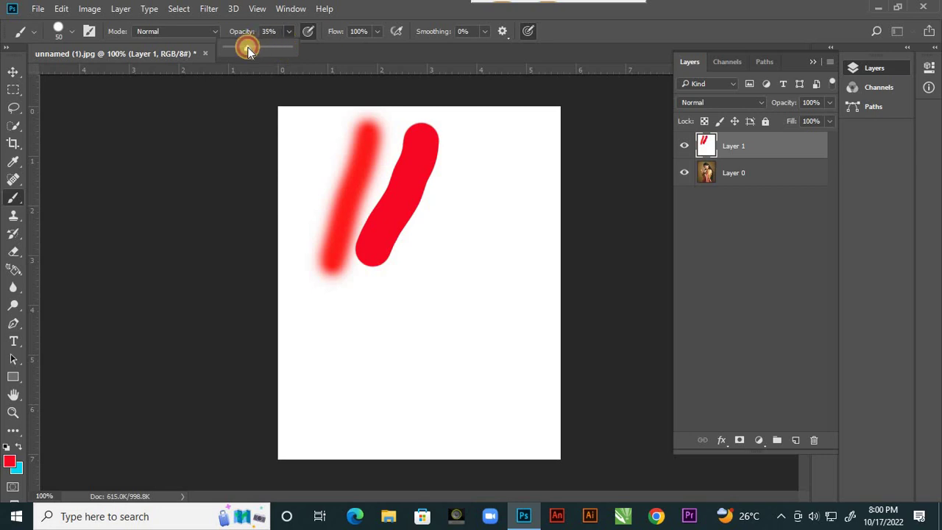
mouse_move(476, 140)
left_mouse_down()
mouse_move(449, 178)
mouse_move(346, 211)
left_mouse_up()
mouse_move(373, 155)
left_mouse_down()
mouse_move(414, 197)
mouse_move(463, 320)
left_mouse_up()
left_click_drag(506, 212, 366, 309)
Add three more pale pink strokes, then raise brush opacity back to 100%
left_click_drag(401, 352, 442, 275)
mouse_move(482, 162)
left_mouse_down()
mouse_move(501, 221)
mouse_move(440, 253)
left_mouse_up()
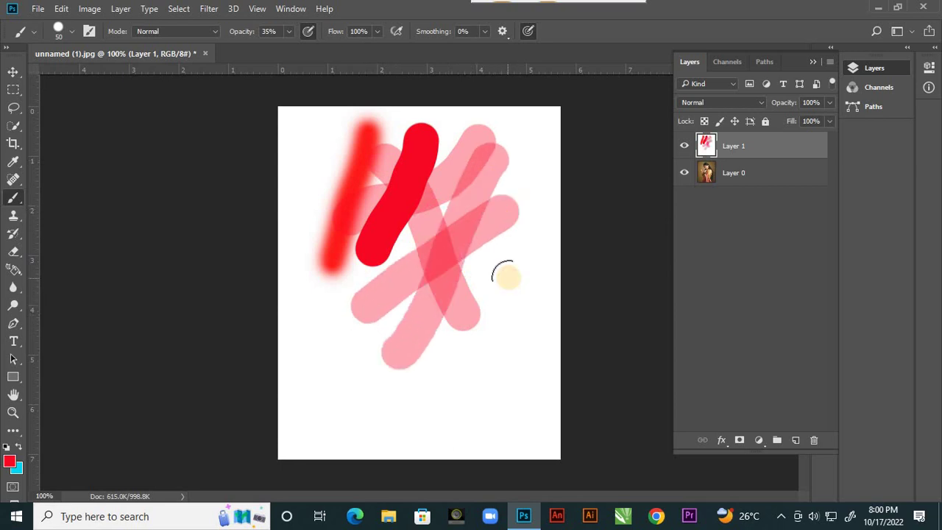
mouse_move(515, 272)
left_mouse_down()
mouse_move(459, 264)
mouse_move(298, 296)
left_mouse_up()
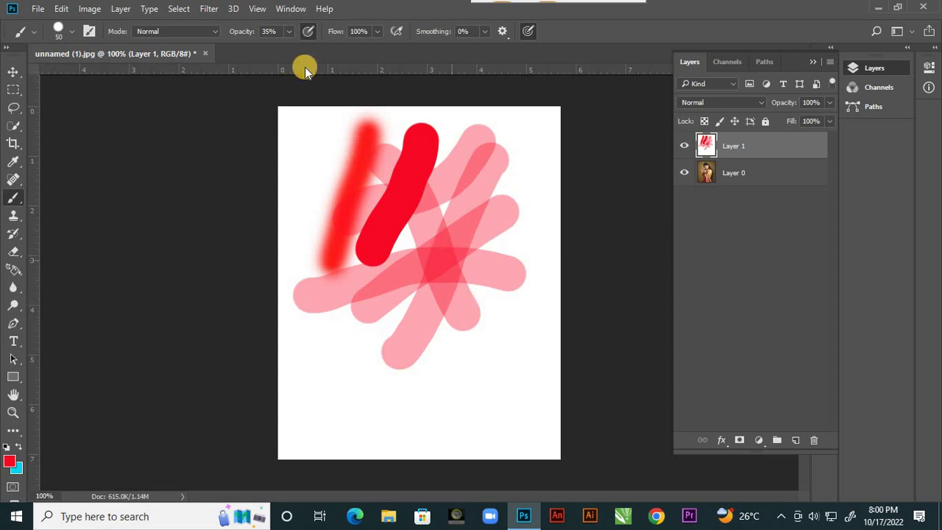
left_click(286, 32)
left_click_drag(277, 49, 358, 62)
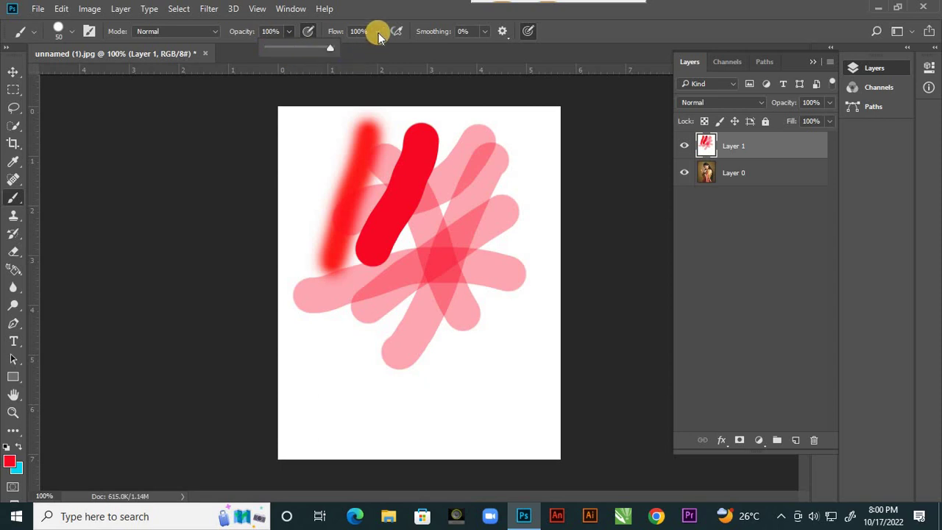
Paint three red strokes across the canvas bottom, lowering flow to 45% and then 9%
left_click(377, 32)
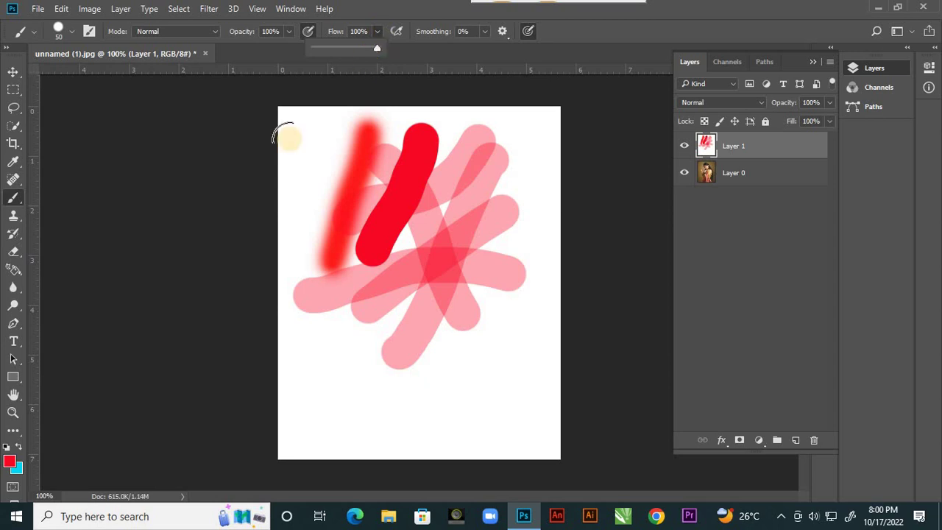
left_click_drag(338, 362, 513, 350)
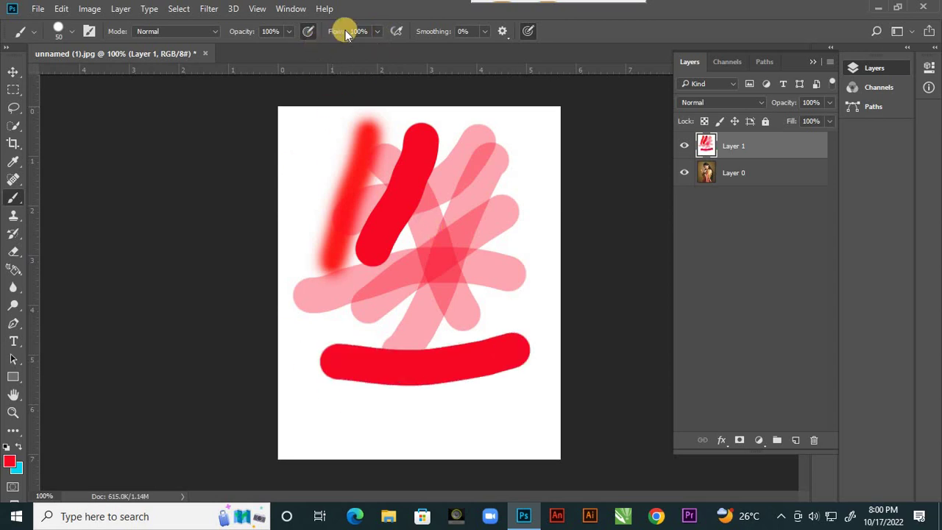
left_click(377, 31)
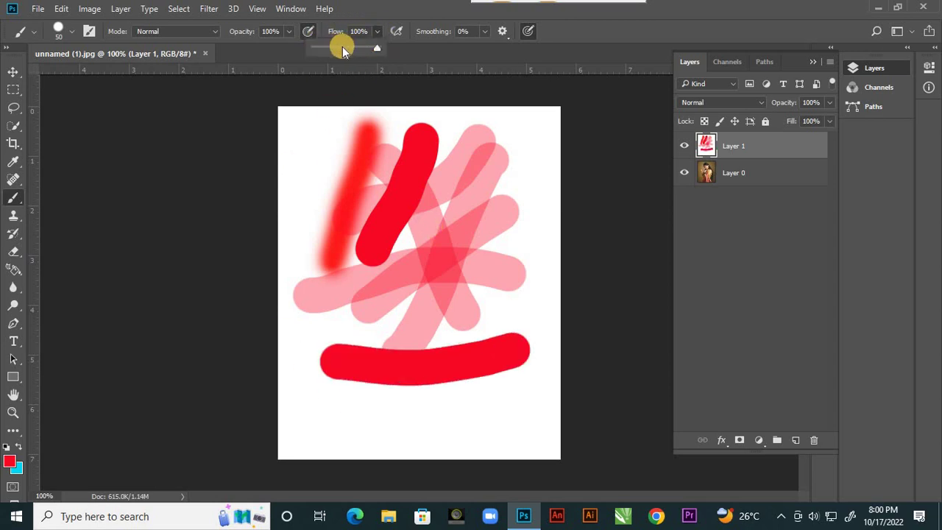
left_click(342, 48)
left_click_drag(305, 408, 548, 381)
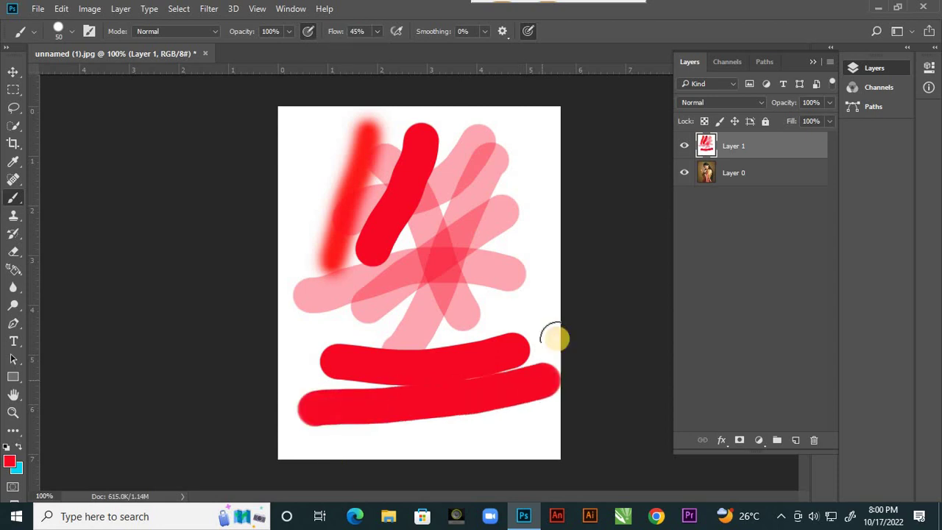
left_click(377, 31)
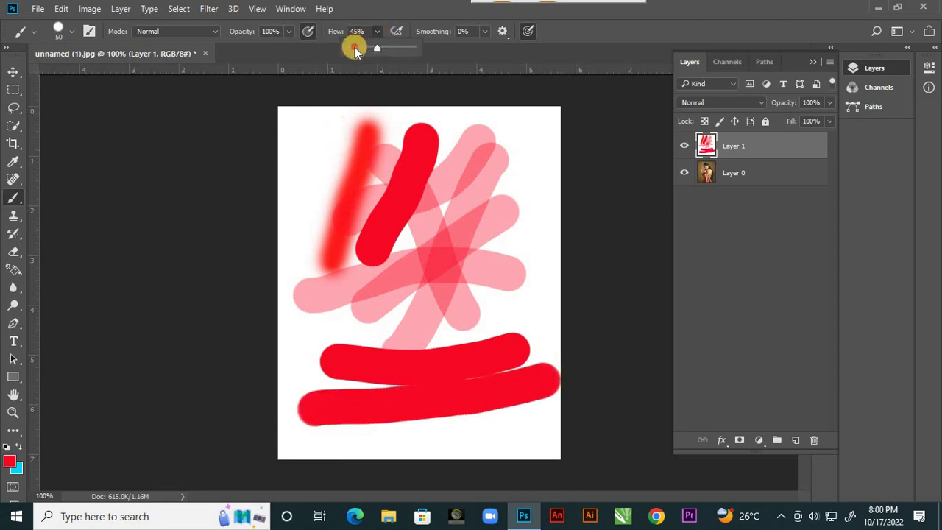
left_click(355, 48)
left_click_drag(372, 436, 519, 431)
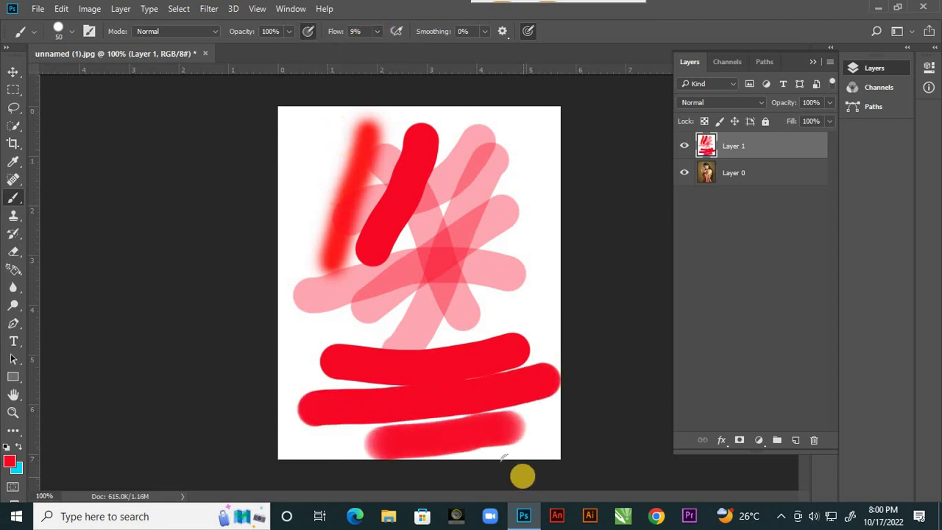
Set flow back to 100% and paint a large red vertical stroke on the right
scroll(522, 477, "up", 10)
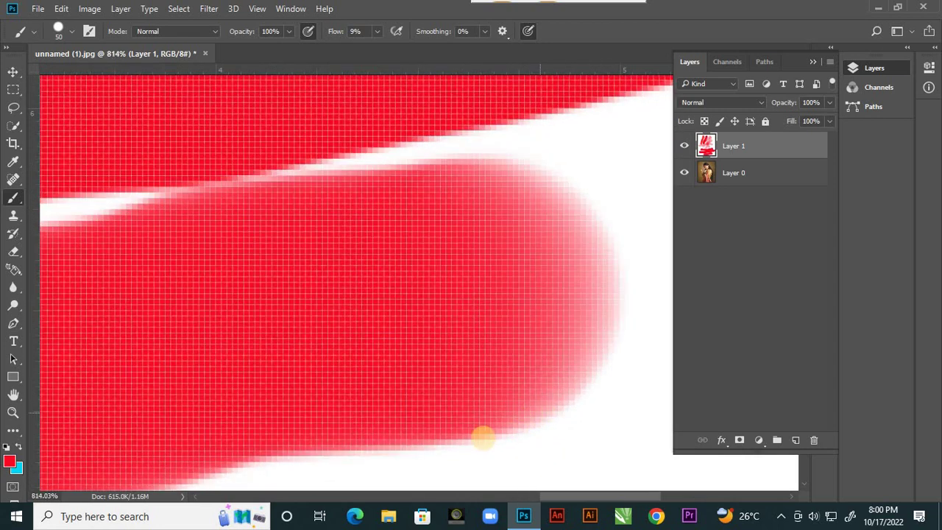
scroll(482, 437, "down", 5)
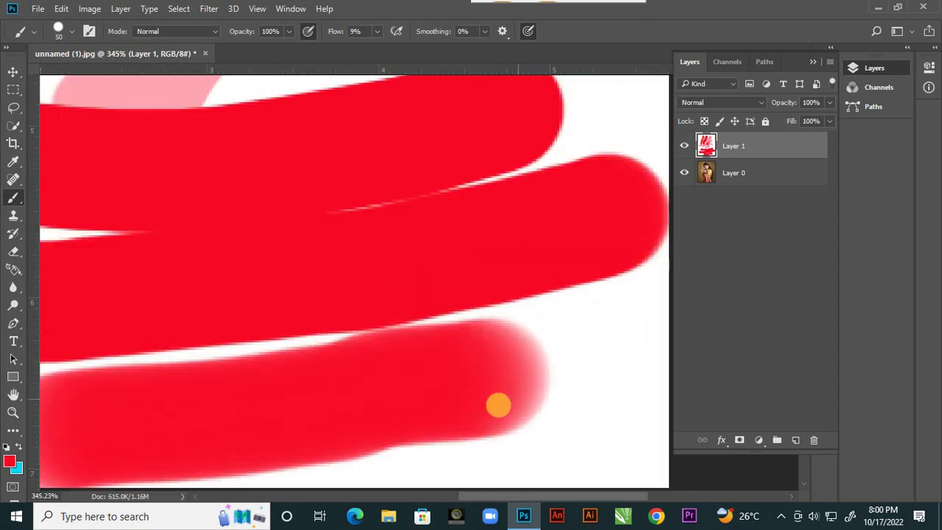
scroll(492, 393, "down", 1)
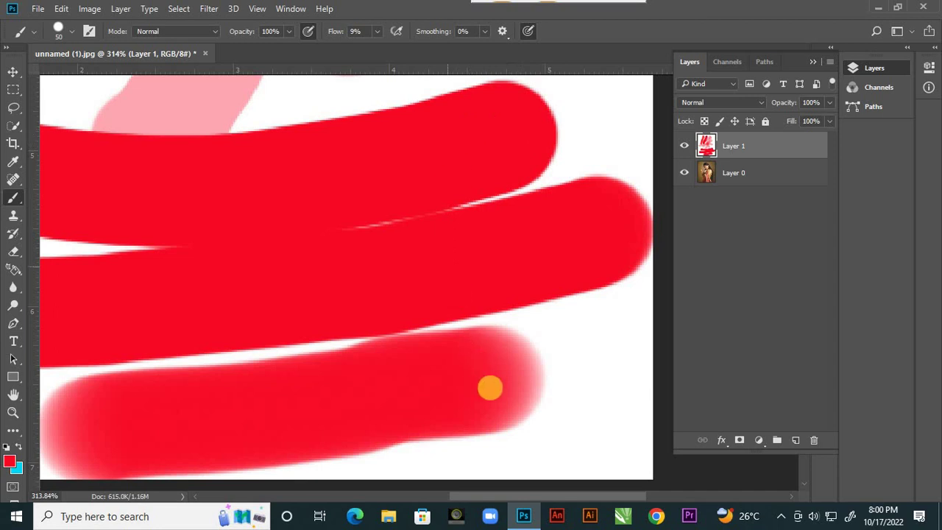
scroll(518, 406, "up", 3)
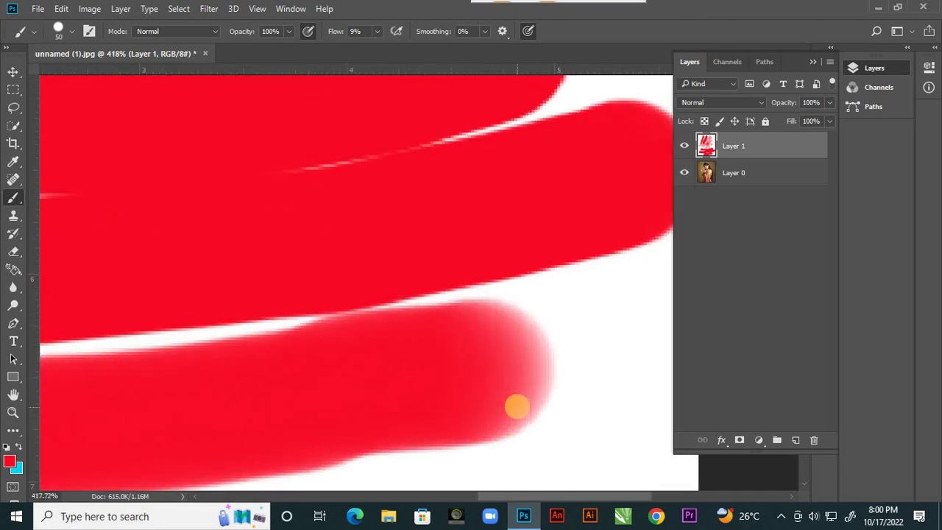
scroll(544, 387, "down", 3)
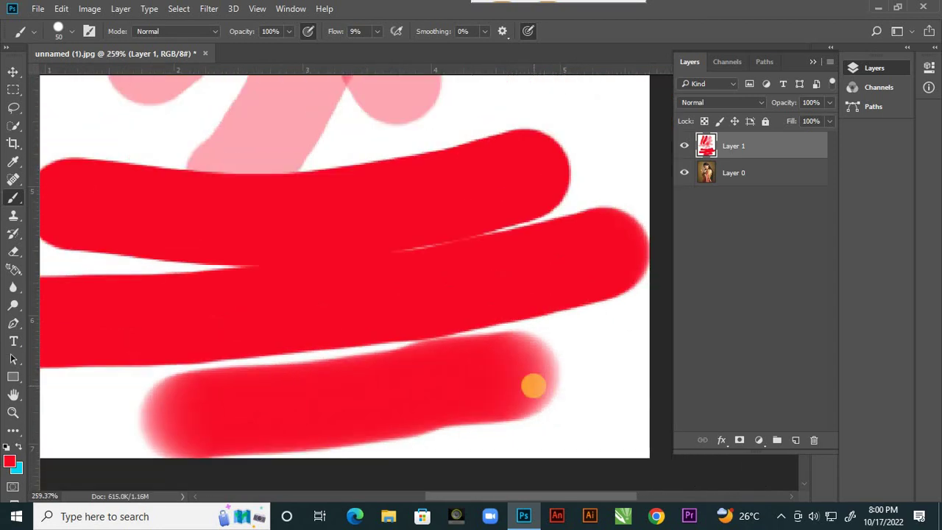
scroll(533, 383, "down", 1)
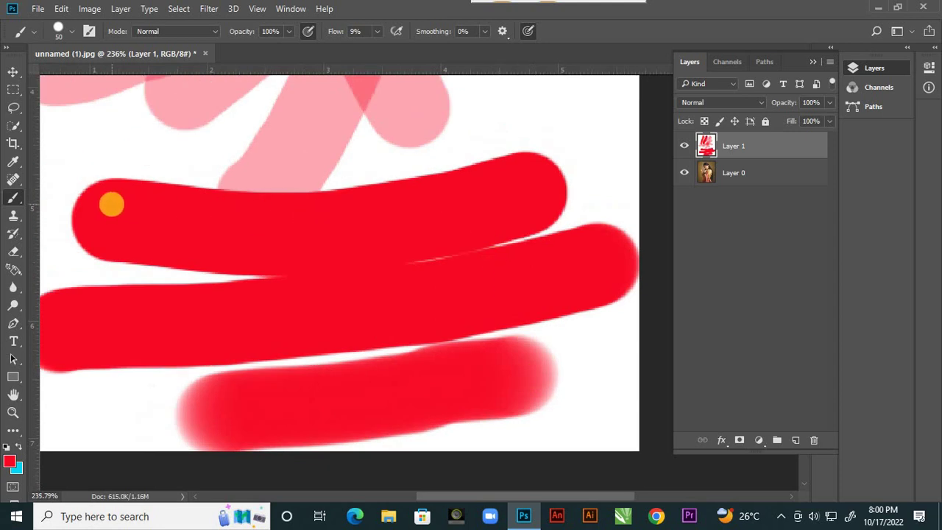
scroll(370, 331, "down", 1)
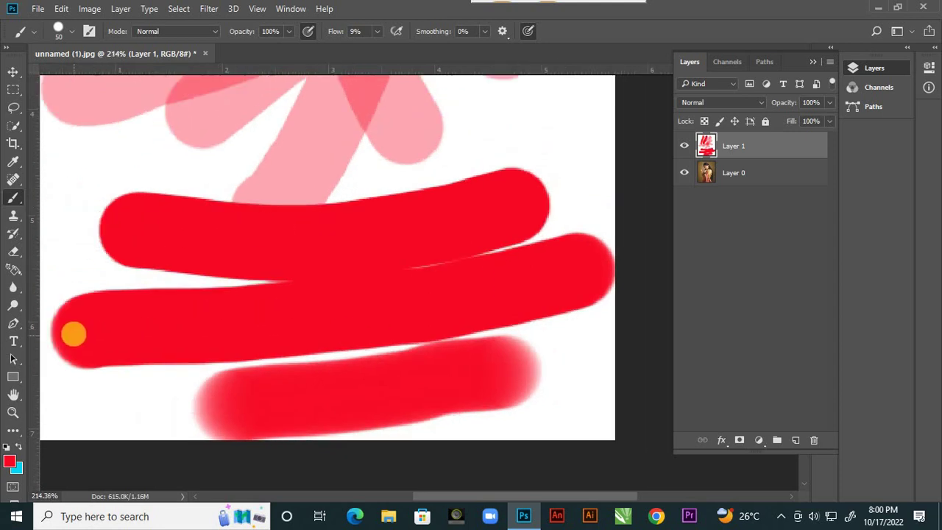
scroll(242, 424, "up", 1)
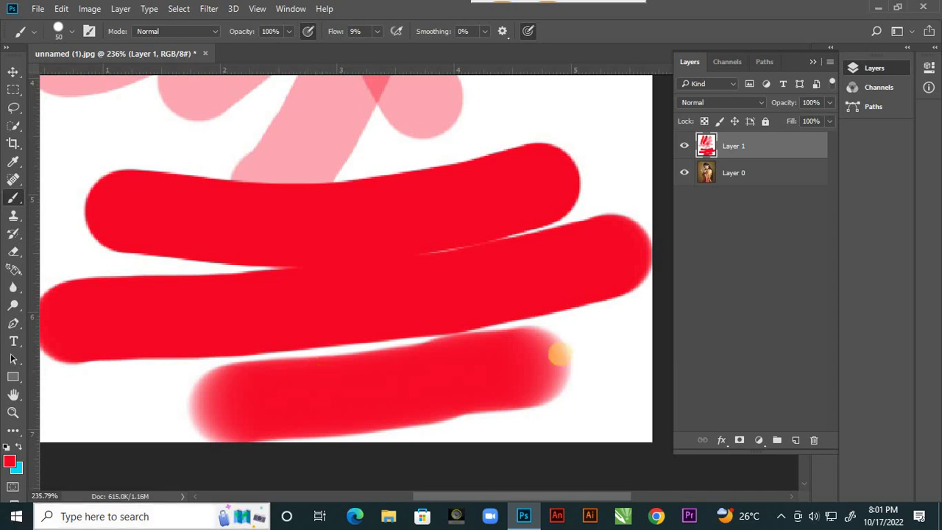
left_click(378, 31)
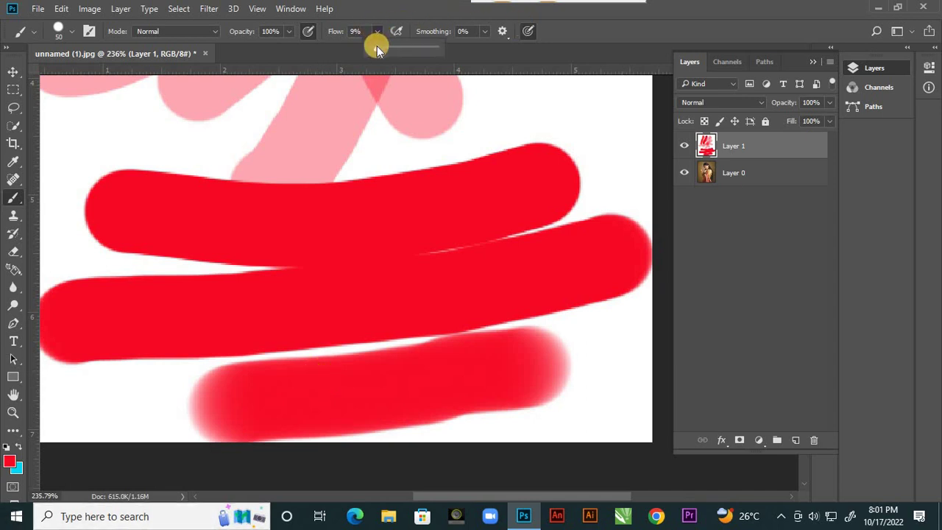
left_click_drag(377, 45, 500, 73)
mouse_move(572, 117)
left_mouse_down()
mouse_move(586, 406)
mouse_move(506, 351)
mouse_move(519, 397)
left_mouse_up()
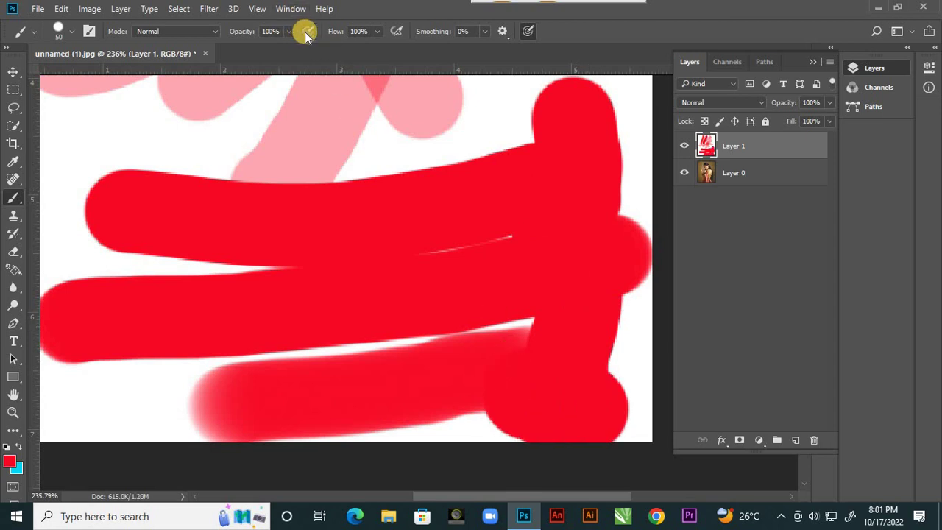
Paint a 43%-opacity red stroke over the pink area, then restore full opacity
left_click(288, 31)
left_click_drag(293, 46, 253, 45)
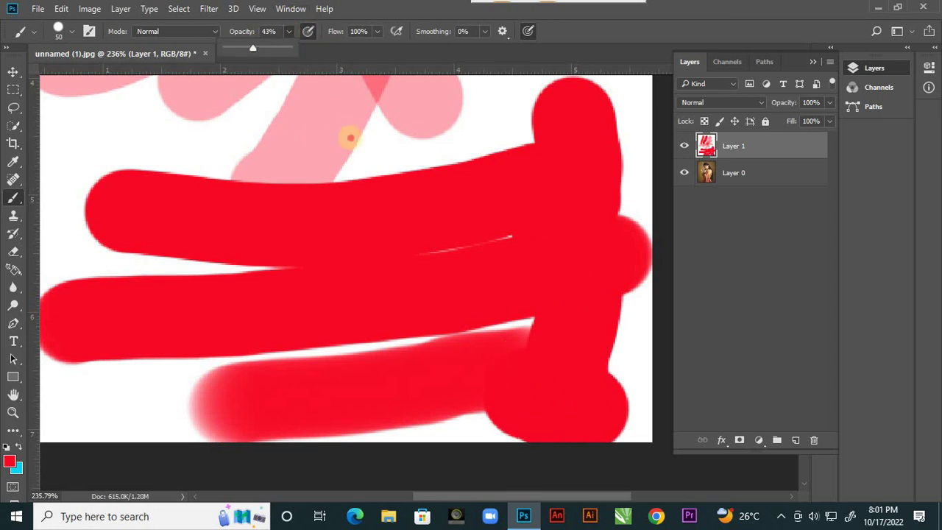
mouse_move(349, 137)
left_mouse_down()
mouse_move(344, 372)
mouse_move(546, 135)
mouse_move(541, 124)
mouse_move(456, 111)
left_mouse_up()
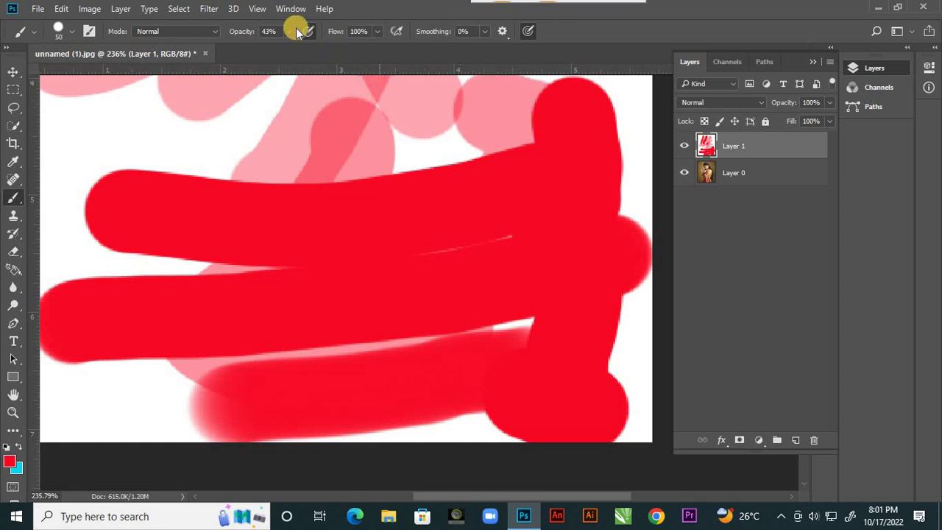
left_click(289, 31)
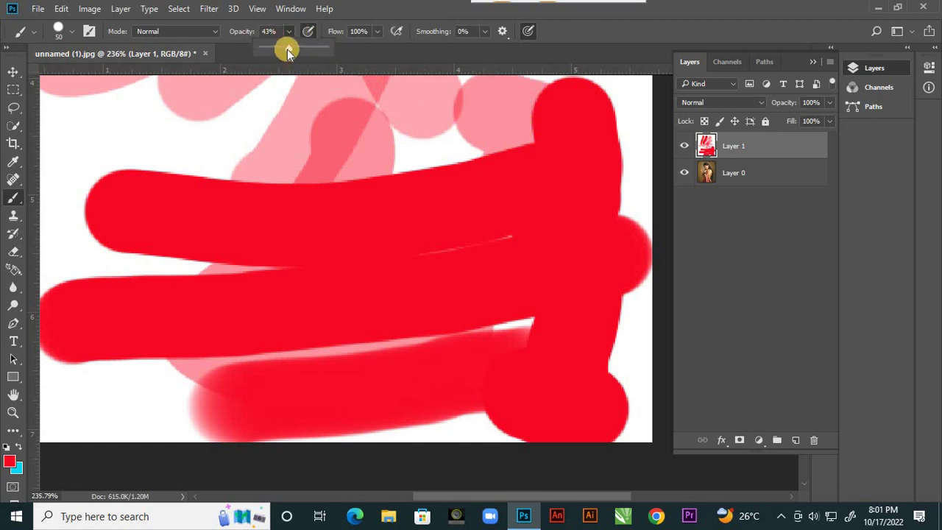
left_click_drag(288, 50, 363, 54)
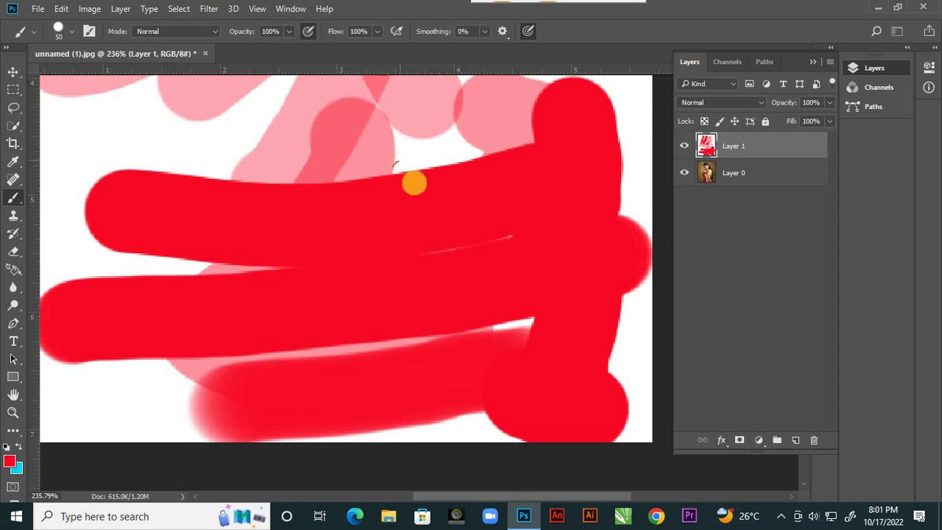
scroll(414, 184, "down", 5)
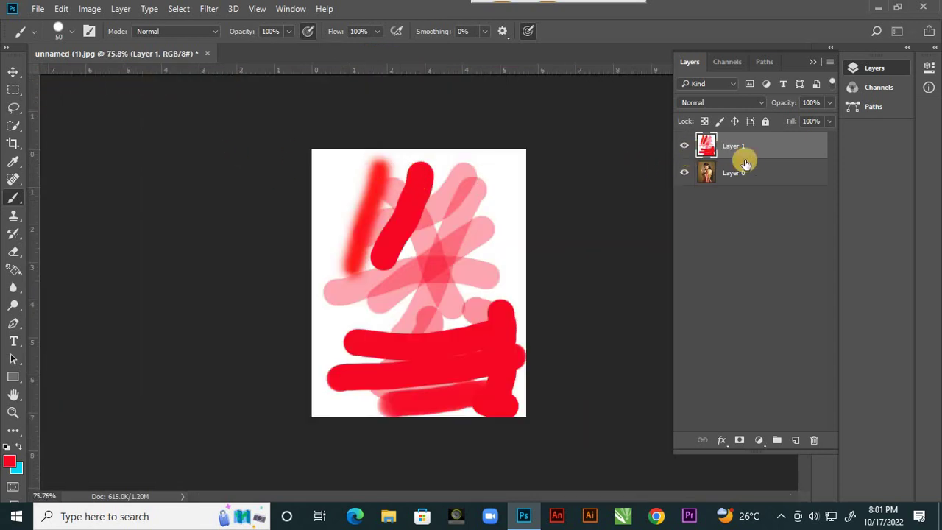
Hide Layer 1, add a new layer and set the foreground colour to white
left_click(684, 145)
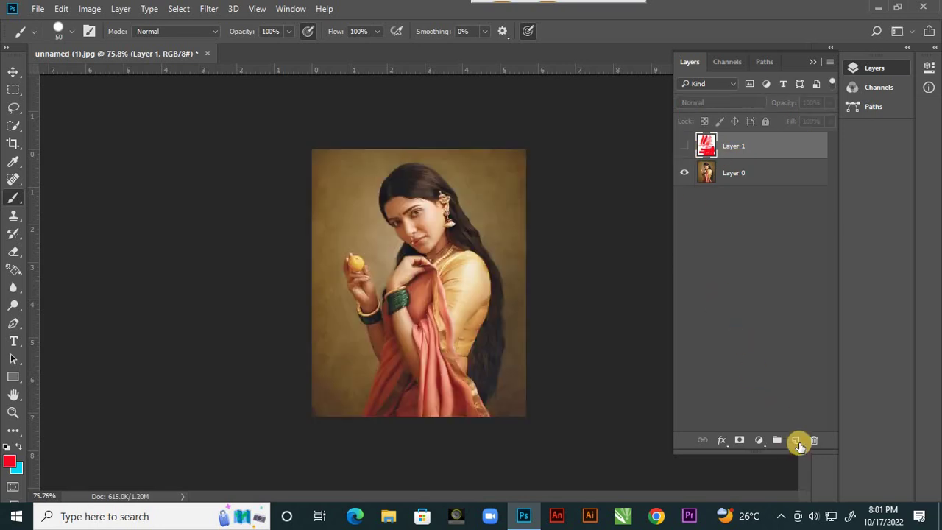
left_click(796, 440)
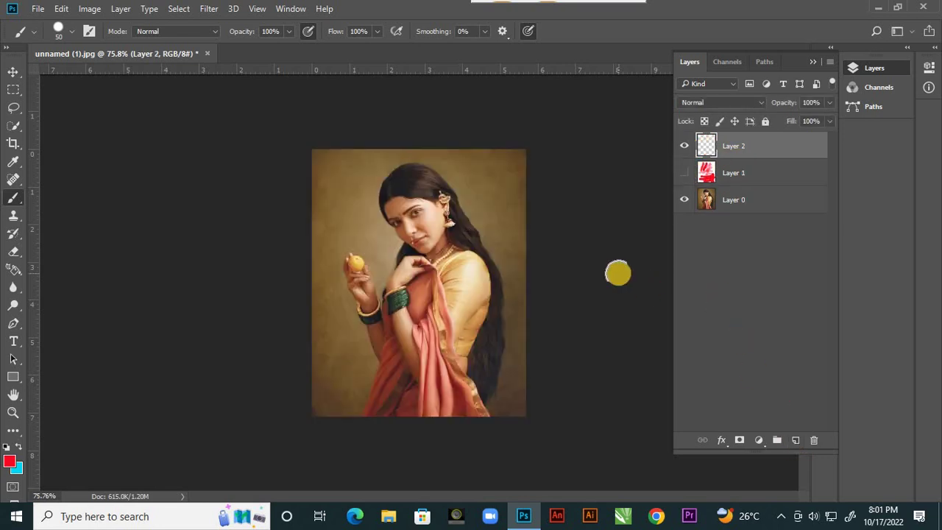
left_click(9, 460)
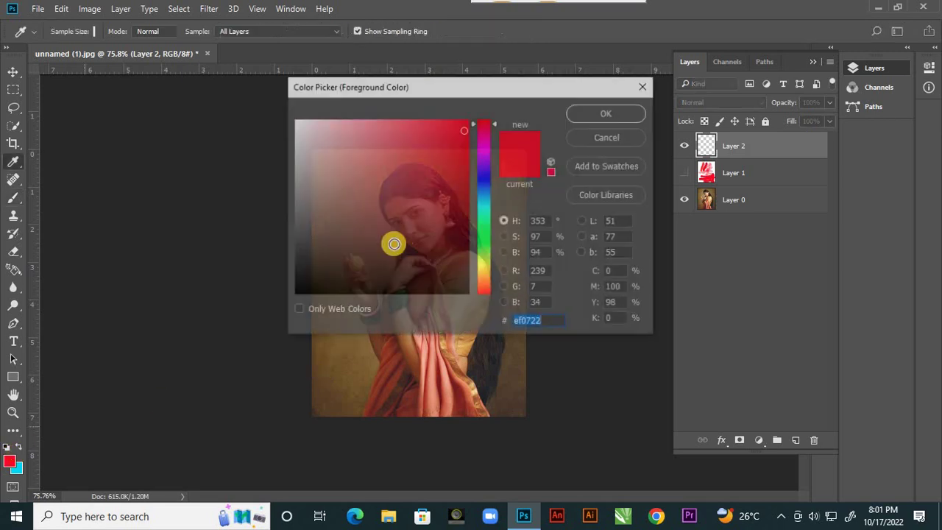
left_click_drag(357, 148, 273, 111)
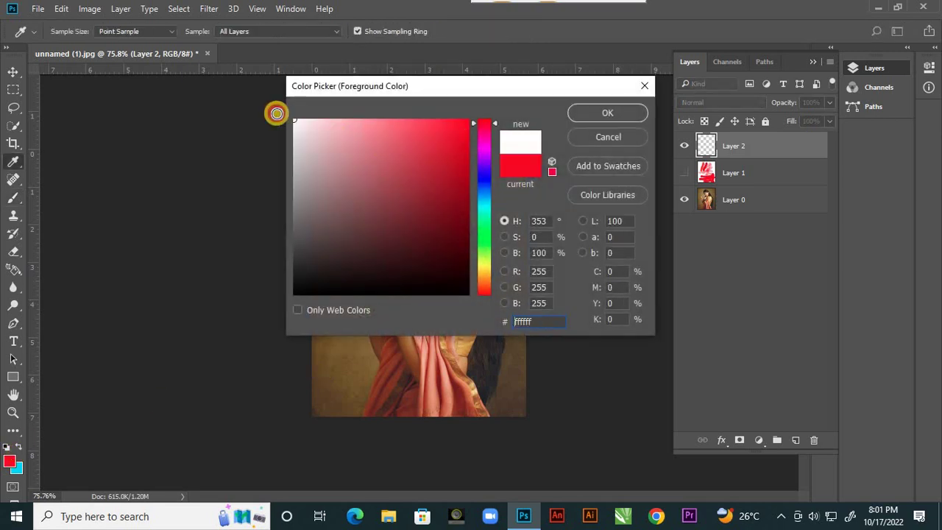
left_click(589, 116)
Fill the new layer with white using Alt+Backspace and switch to the Pencil Tool
key("alt+BackSpace")
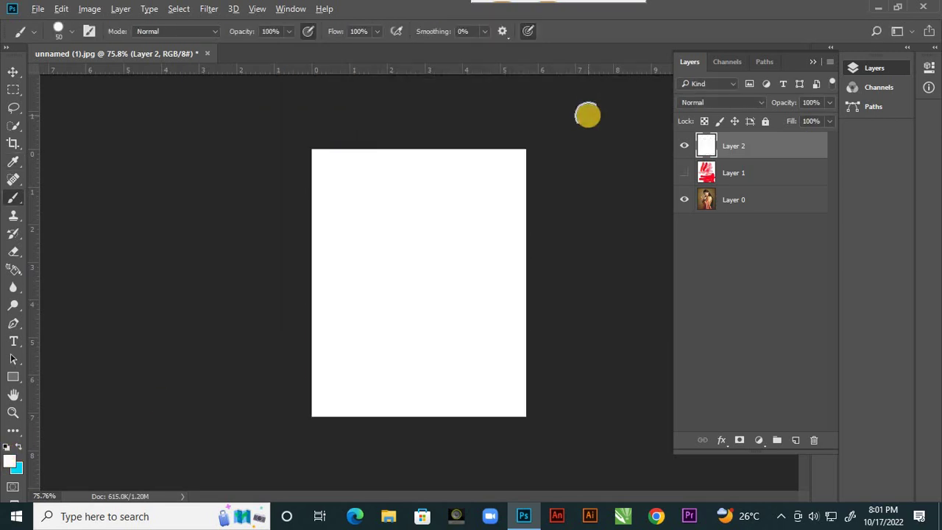
left_click(14, 197)
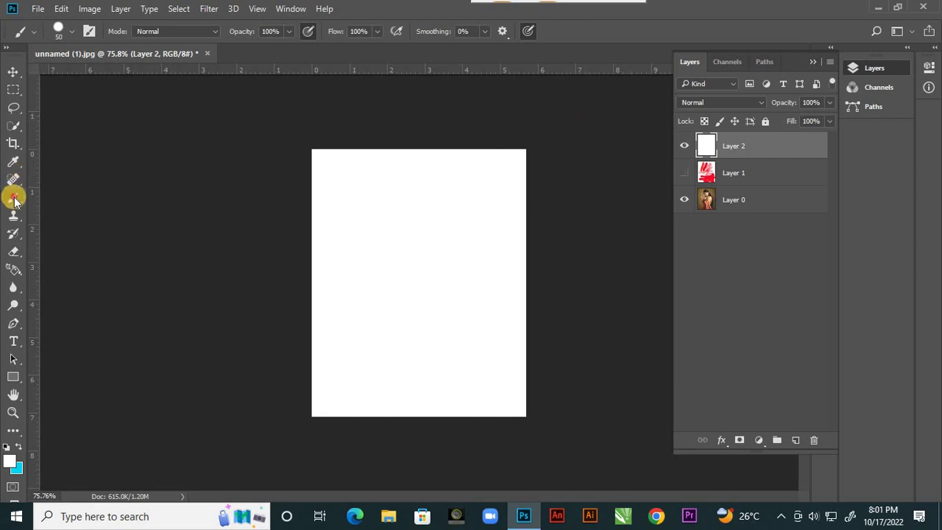
left_click(127, 211)
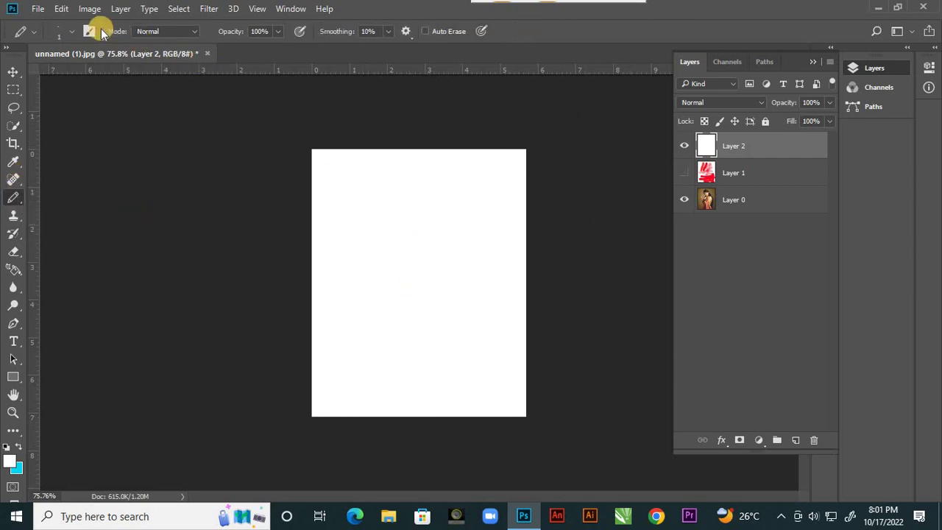
Swap colours to make cyan the foreground and draw a thick cyan pencil zigzag
left_click(73, 34)
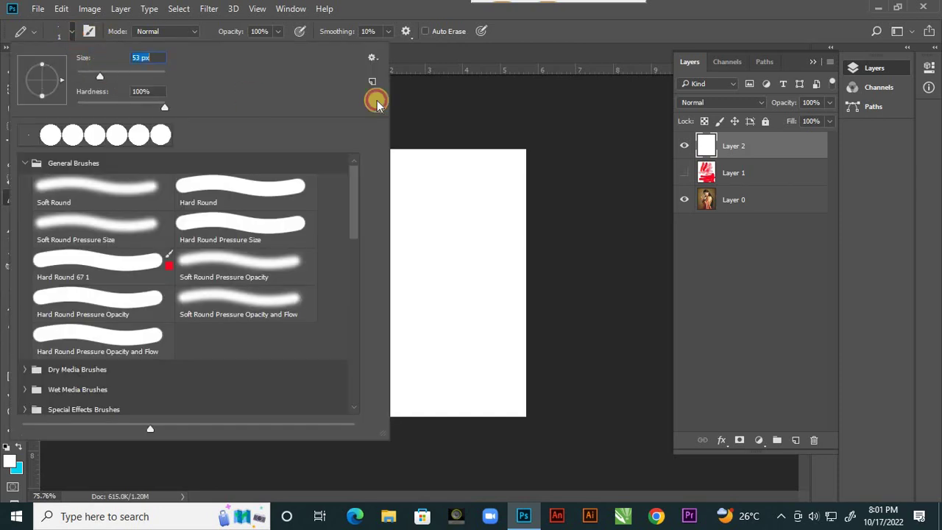
left_click(414, 208)
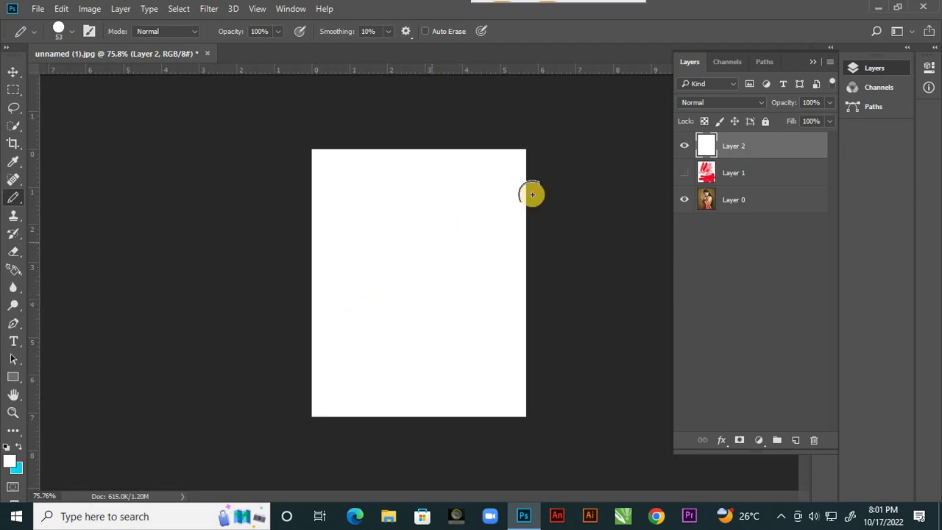
left_click(22, 447)
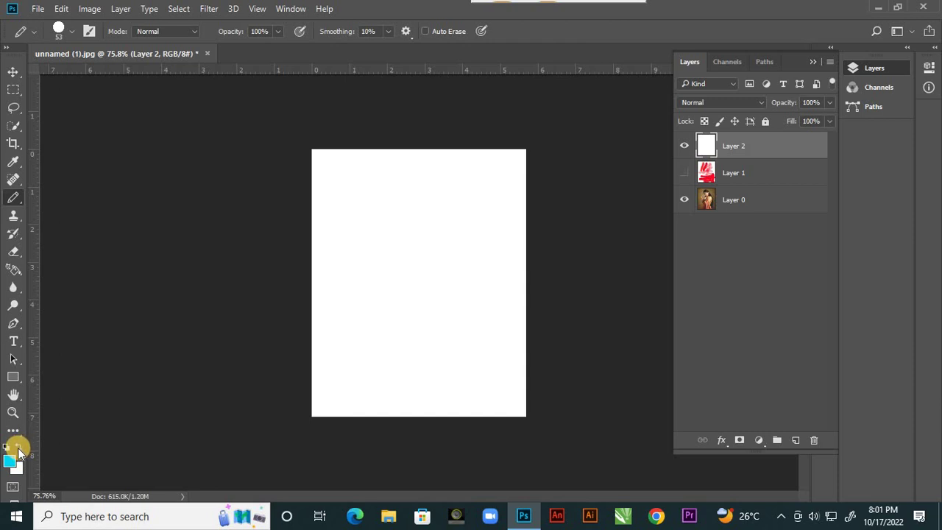
mouse_move(408, 200)
left_mouse_down()
mouse_move(359, 263)
mouse_move(408, 277)
mouse_move(412, 315)
mouse_move(451, 313)
left_mouse_up()
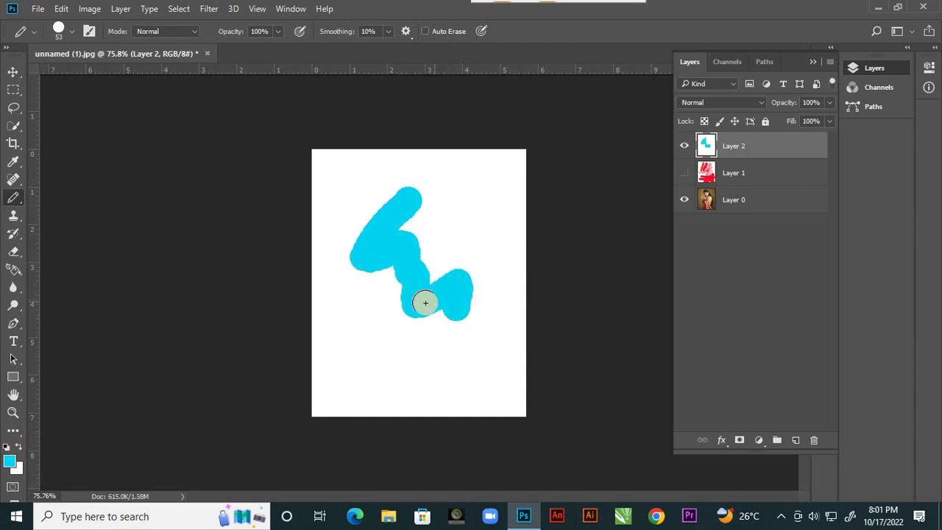
Draw a thin 4 px cyan line, then undo the trial pencil strokes
key("bracketleft")
key("bracketleft")
key("bracketleft")
key("bracketleft")
key("bracketleft")
key("bracketleft")
key("bracketleft")
key("bracketleft")
key("bracketleft")
key("bracketleft")
key("bracketleft")
mouse_move(369, 335)
left_mouse_down()
mouse_move(428, 370)
mouse_move(465, 359)
mouse_move(500, 278)
mouse_move(487, 217)
mouse_move(462, 224)
left_mouse_up()
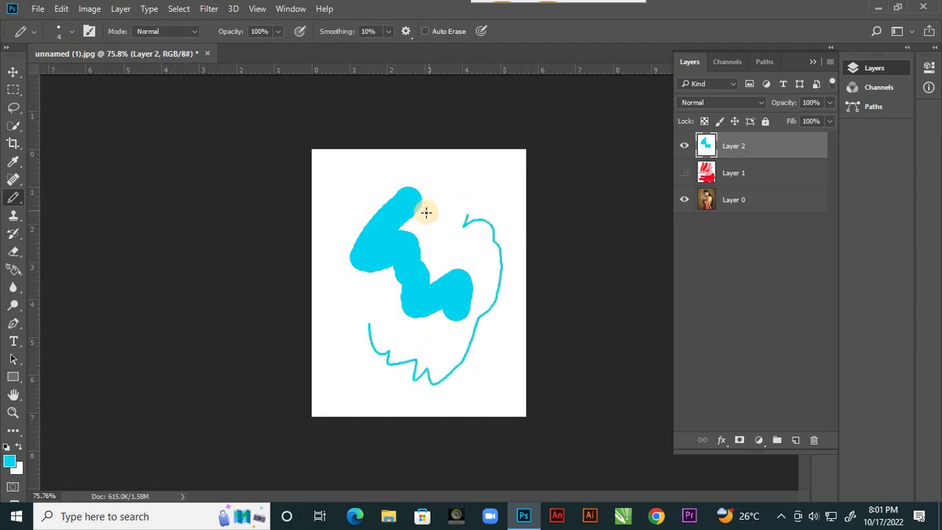
key("ctrl+z")
key("ctrl+z")
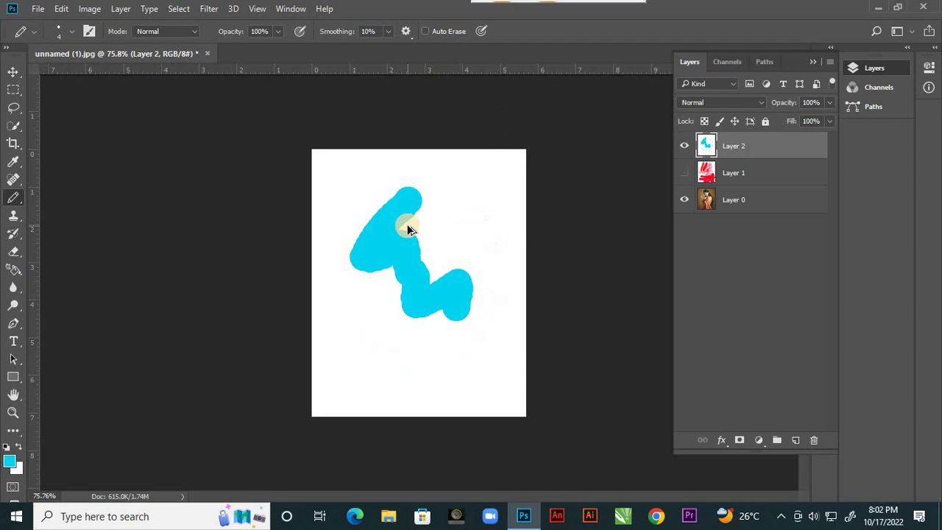
right_click(15, 202)
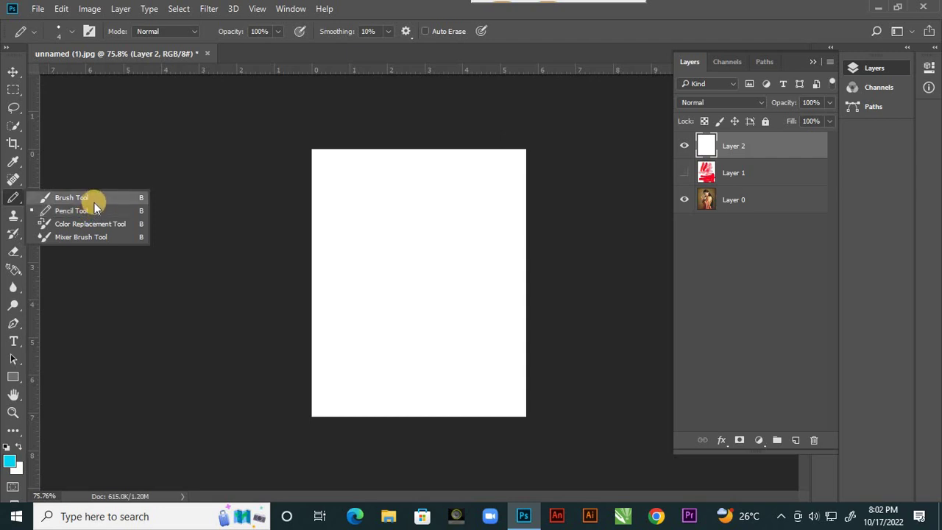
Hide Layer 2, select the portrait Layer 0, and choose the Color Replacement Tool
left_click(88, 224)
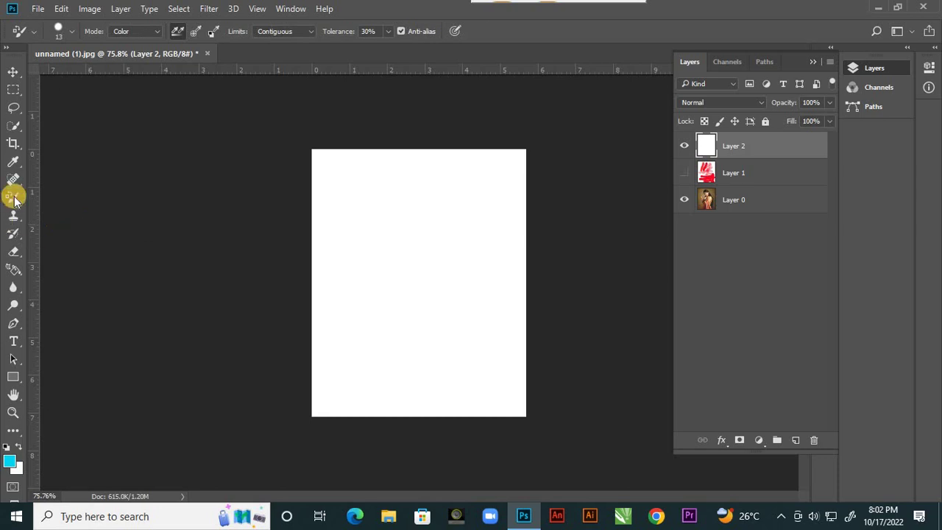
left_click(684, 146)
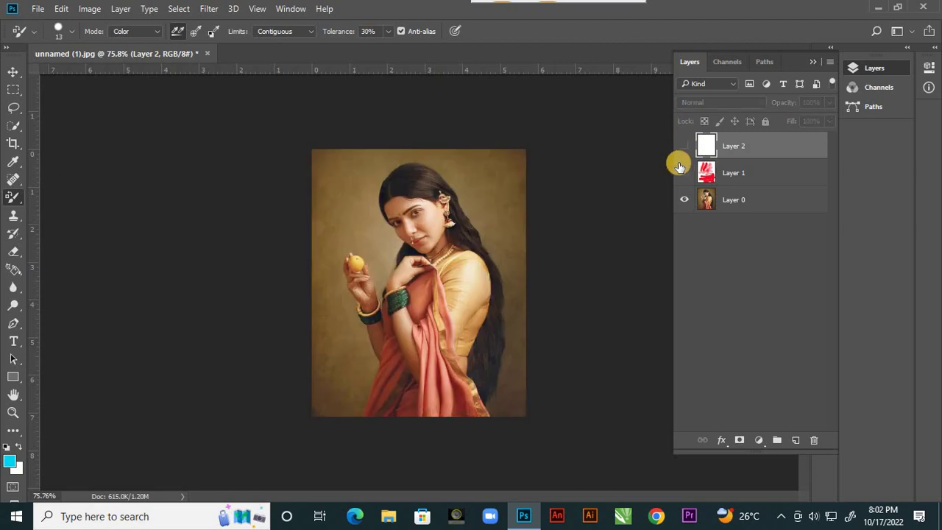
left_click(713, 199)
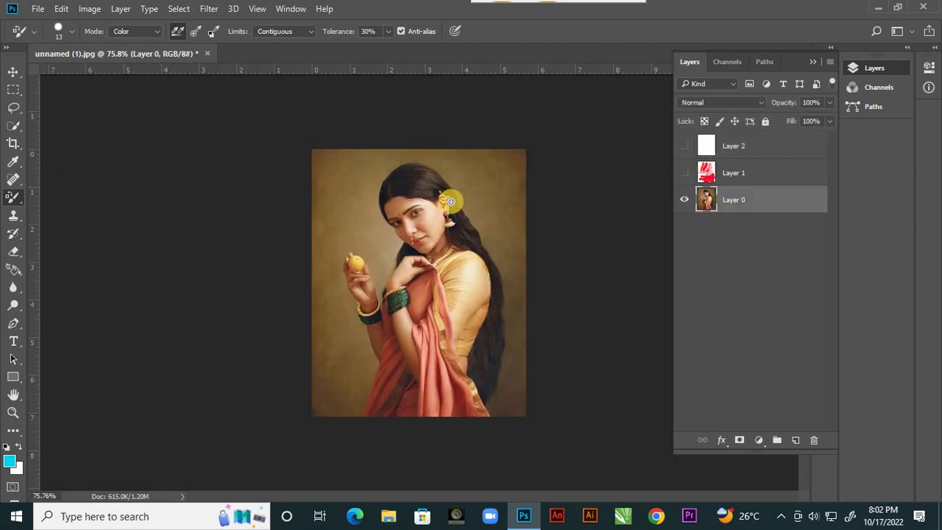
scroll(414, 211, "up", 4)
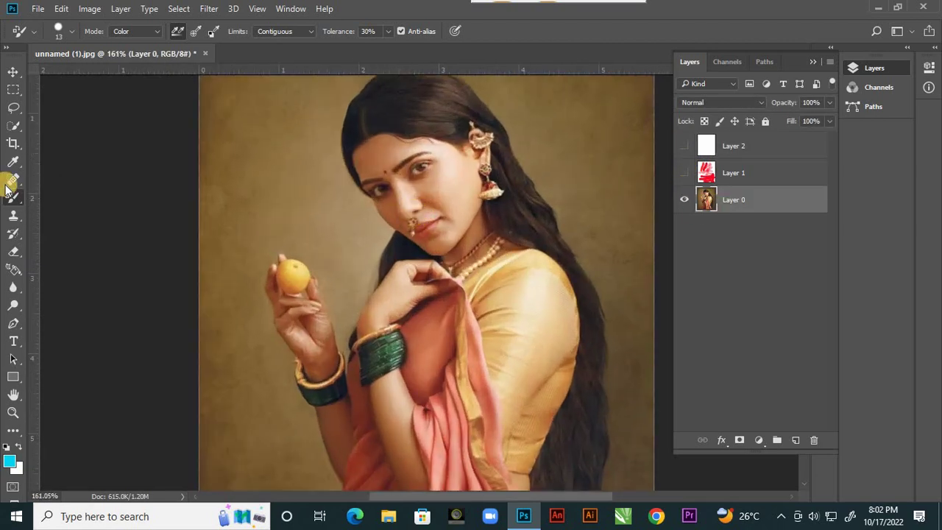
left_click(13, 197)
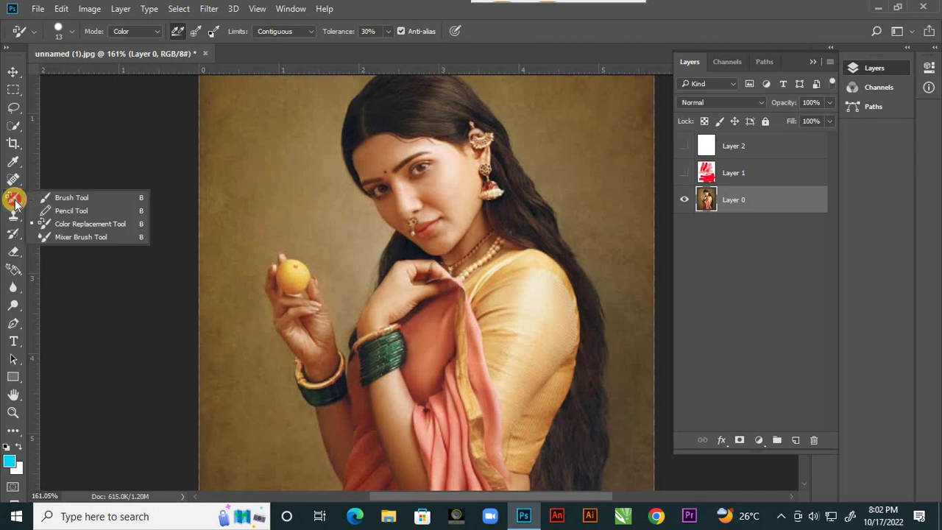
left_click(123, 229)
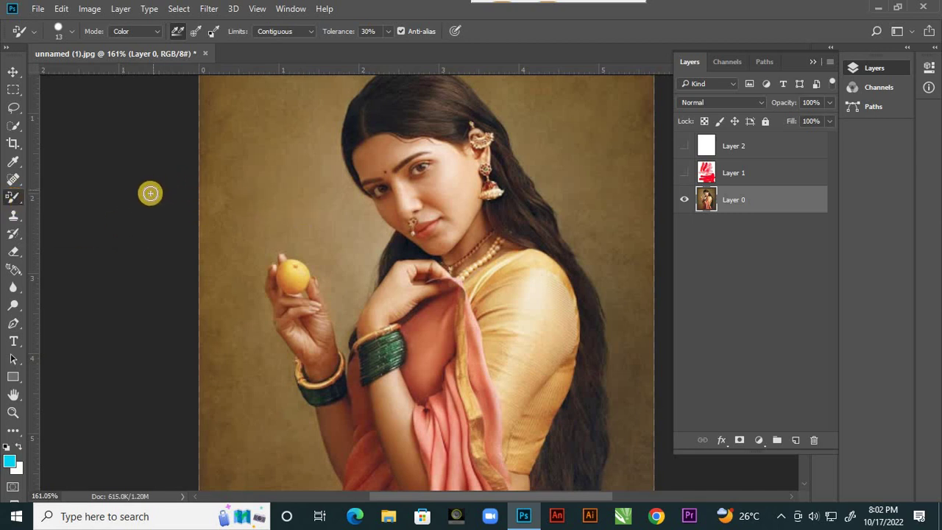
Set the foreground colour to cyan and zoom in around the face
left_click(11, 462)
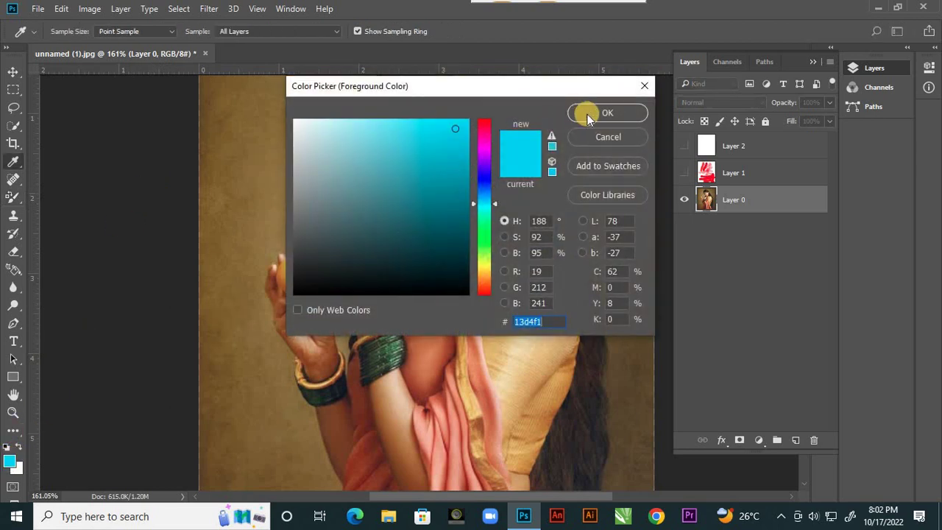
left_click(586, 115)
key("b")
scroll(439, 164, "up", 2)
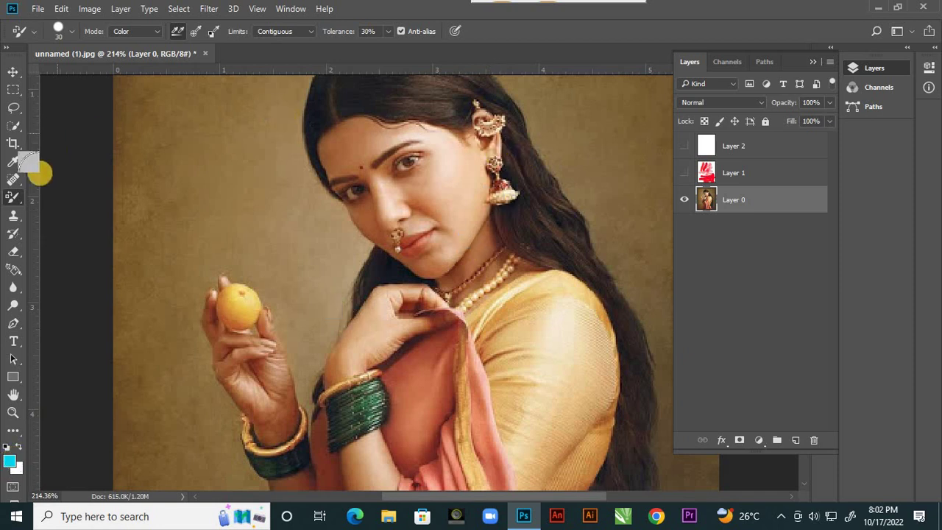
Undo a trial cyan stroke and recolour the lower lip and chin deep red with a smaller brush
mouse_move(426, 199)
left_mouse_down()
mouse_move(451, 180)
mouse_move(401, 188)
mouse_move(393, 202)
mouse_move(438, 221)
mouse_move(451, 171)
mouse_move(430, 158)
mouse_move(386, 191)
mouse_move(350, 158)
mouse_move(362, 140)
mouse_move(321, 137)
mouse_move(431, 248)
mouse_move(441, 233)
mouse_move(440, 254)
mouse_move(460, 276)
left_mouse_up()
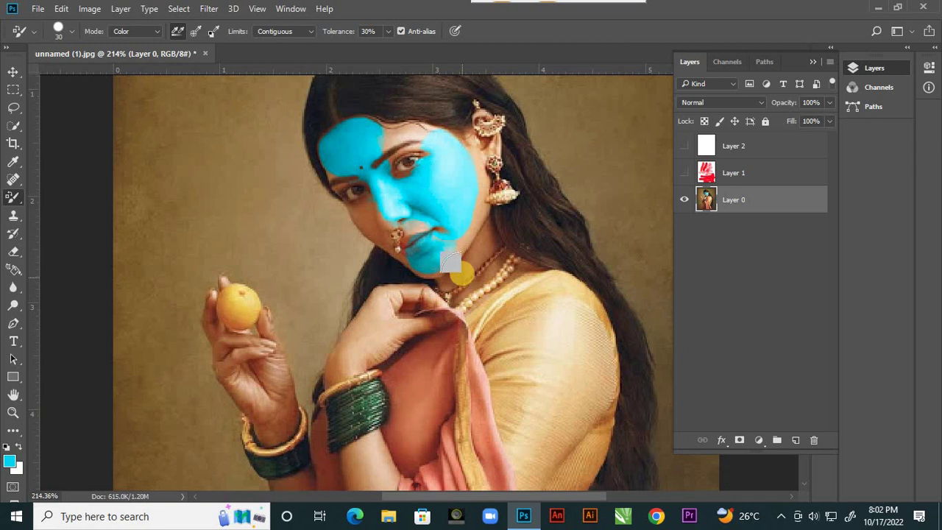
key("ctrl+z")
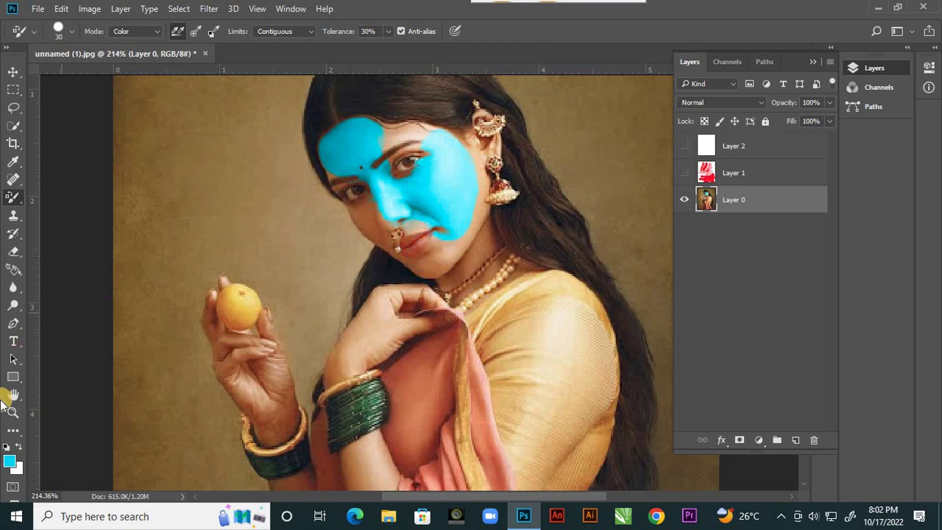
left_click(9, 460)
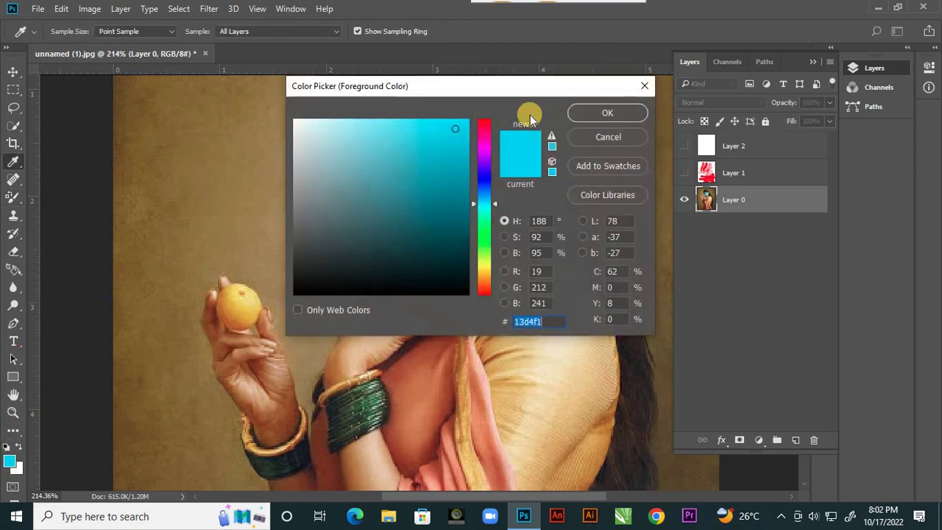
left_click(485, 123)
left_click(457, 158)
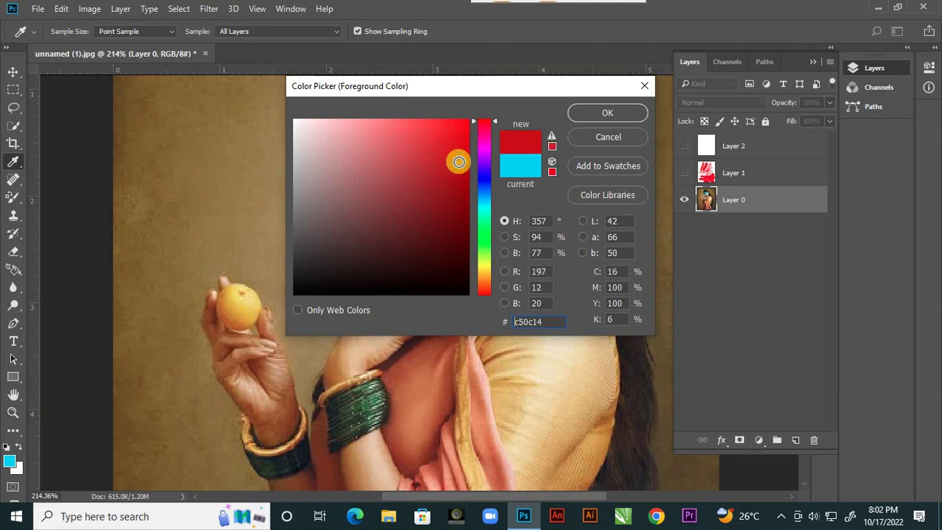
left_click(578, 118)
scroll(423, 245, "up", 1)
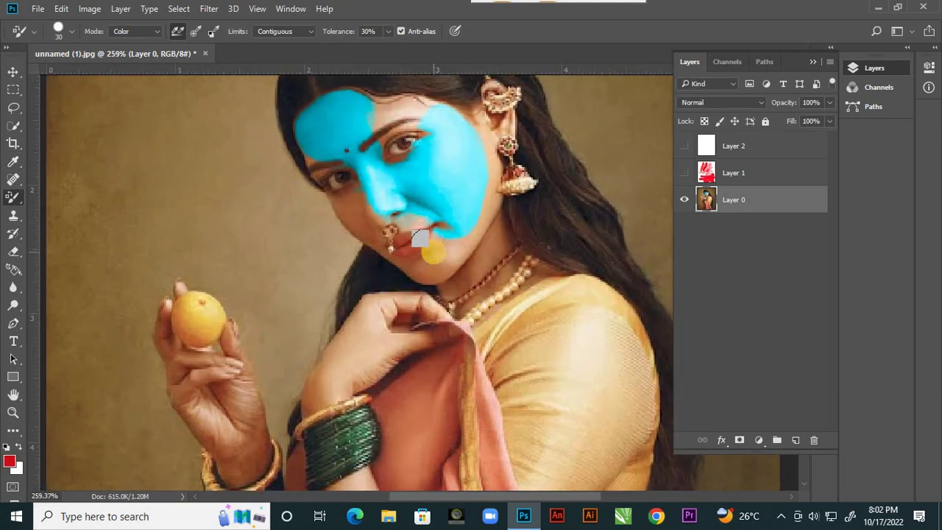
key("bracketleft")
key("bracketleft")
key("bracketleft")
scroll(439, 231, "up", 1)
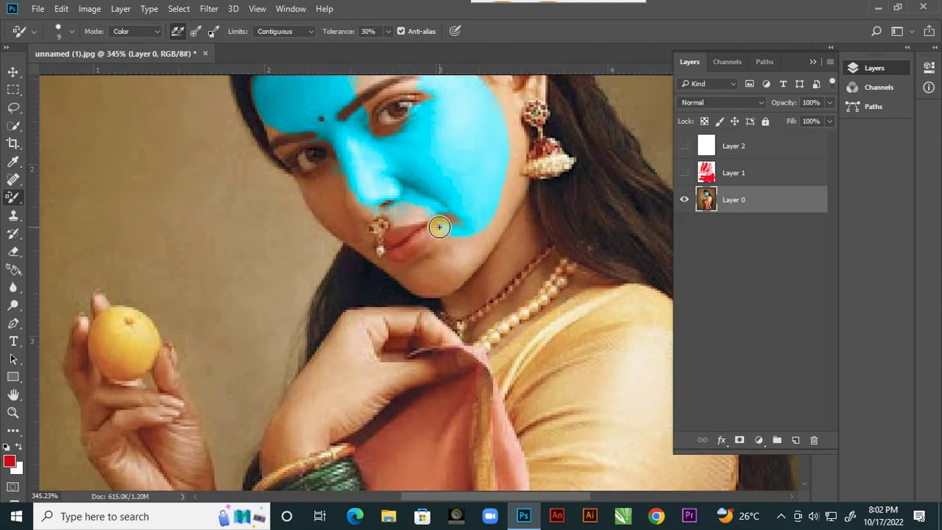
key("bracketleft")
mouse_move(439, 227)
left_mouse_down()
mouse_move(426, 260)
mouse_move(443, 277)
mouse_move(447, 240)
mouse_move(451, 250)
mouse_move(483, 219)
mouse_move(490, 225)
mouse_move(494, 172)
mouse_move(501, 205)
mouse_move(457, 270)
mouse_move(427, 267)
left_mouse_up()
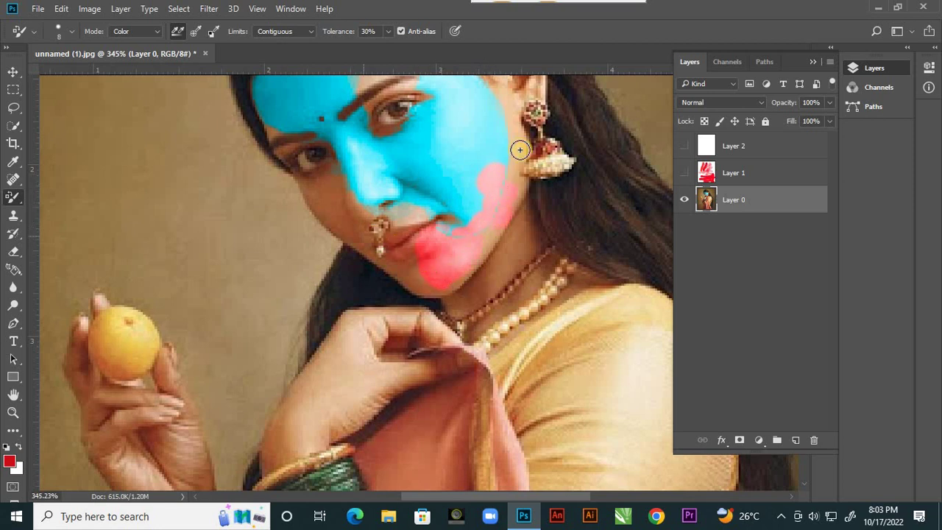
Switch the foreground to green and recolour the lips and part of the pink cheek green
left_click(9, 461)
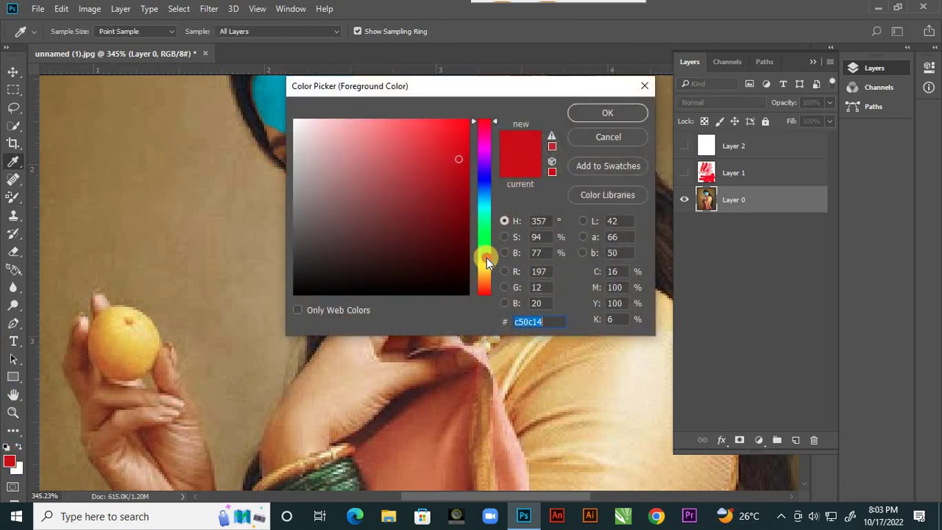
left_click(485, 258)
left_click(608, 112)
mouse_move(479, 210)
left_mouse_down()
mouse_move(429, 235)
mouse_move(365, 224)
mouse_move(336, 168)
mouse_move(316, 189)
mouse_move(353, 221)
mouse_move(346, 231)
left_mouse_up()
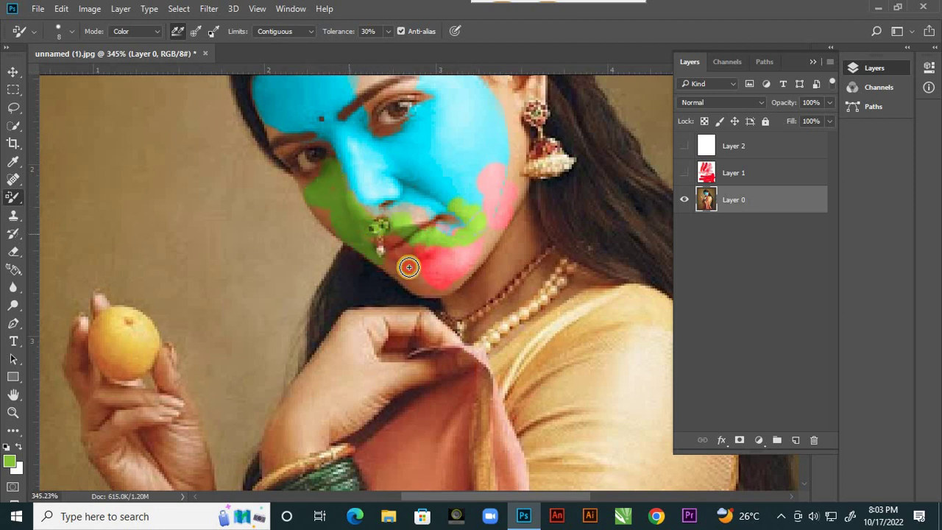
scroll(462, 294, "down", 2)
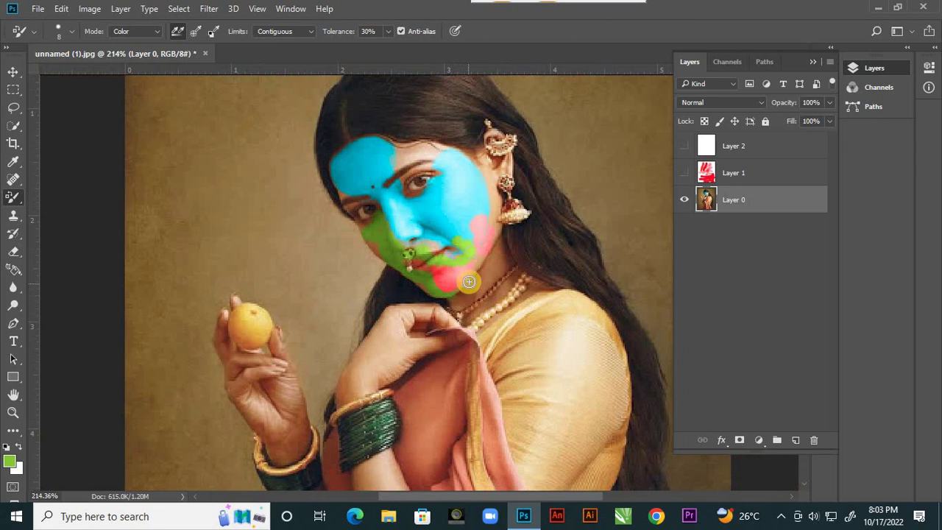
left_click(13, 197)
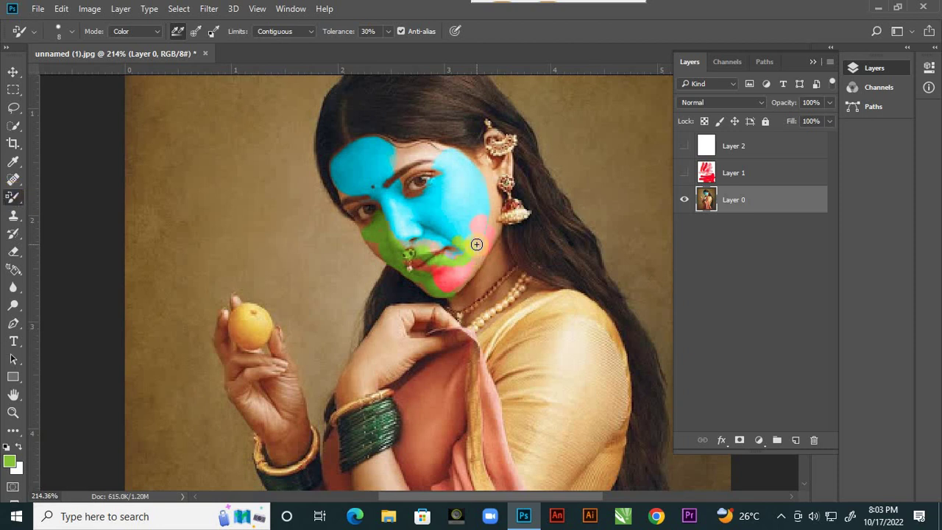
left_click_drag(476, 243, 462, 232)
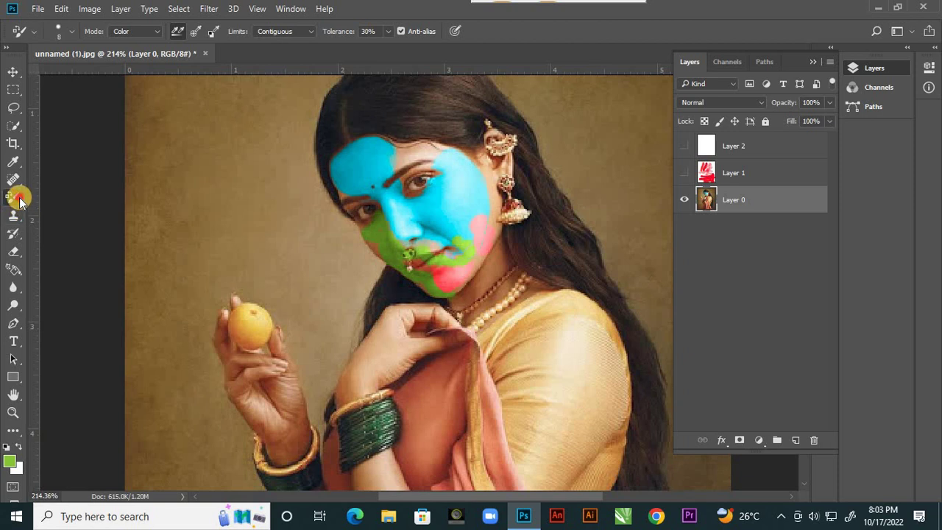
Switch to the Mixer Brush and smear the colours across the lower cheek, chin and mouth corner
left_click_drag(20, 200, 70, 239)
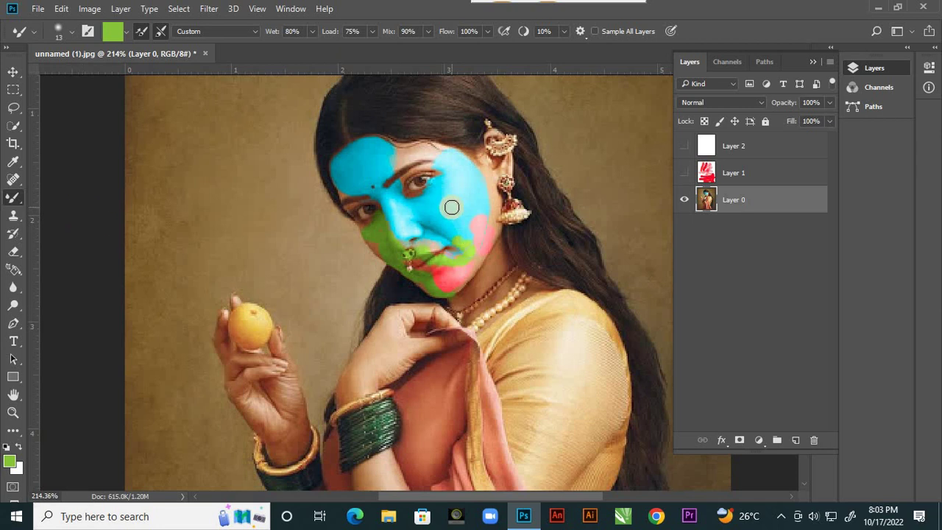
mouse_move(453, 208)
left_mouse_down()
mouse_move(483, 242)
mouse_move(461, 265)
mouse_move(459, 246)
left_mouse_up()
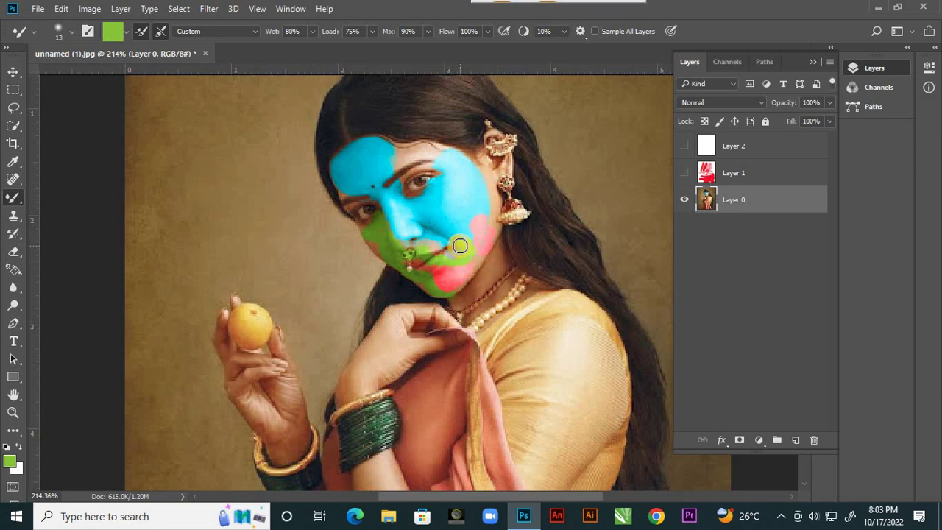
left_click_drag(459, 247, 478, 242)
scroll(478, 242, "up", 2)
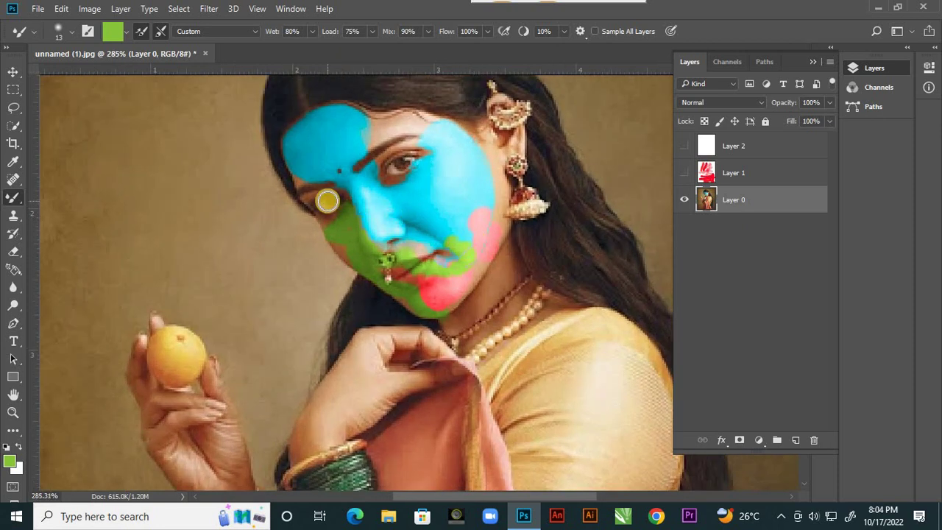
Keeping the Custom mix preset, smear green and pink down the chin
scroll(479, 236, "up", 2)
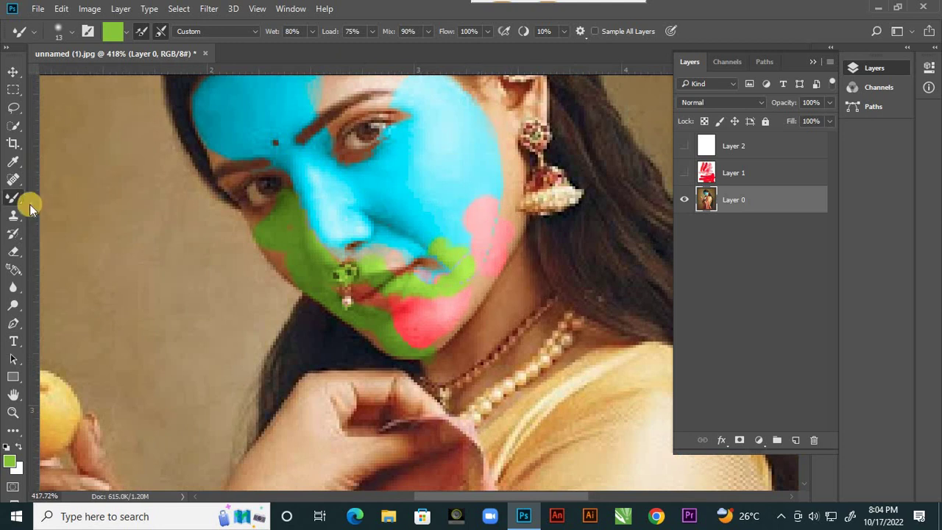
left_click(253, 32)
left_click(253, 32)
left_click(253, 32)
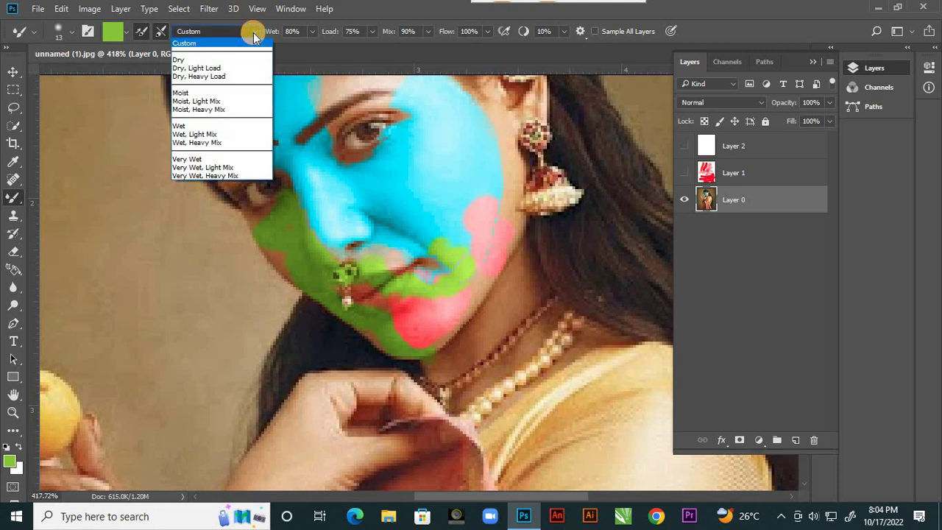
left_click(458, 242)
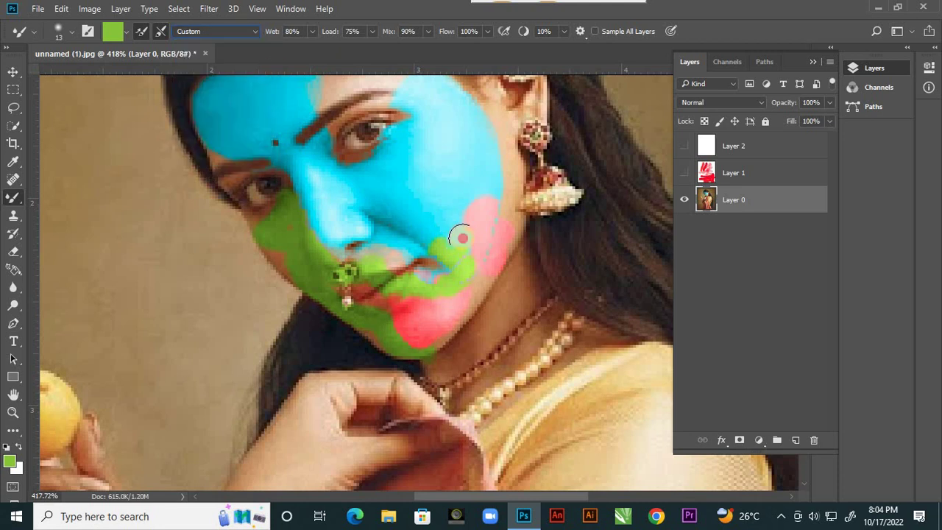
mouse_move(461, 237)
left_mouse_down()
mouse_move(464, 276)
mouse_move(475, 272)
mouse_move(466, 273)
mouse_move(456, 297)
mouse_move(459, 281)
mouse_move(451, 285)
mouse_move(462, 286)
mouse_move(430, 345)
mouse_move(450, 321)
mouse_move(434, 298)
left_mouse_up()
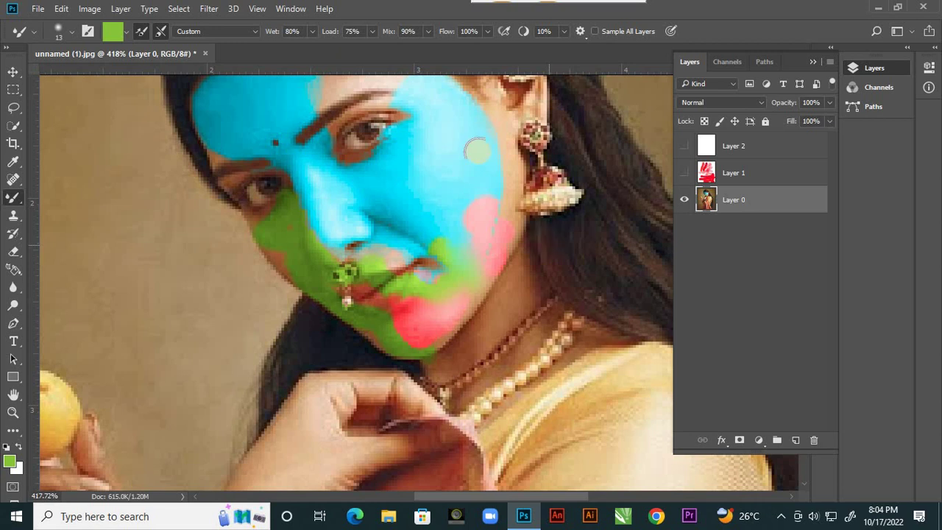
Choose the Dry preset and paint green over the pink patch and into a cheek band
left_click(256, 32)
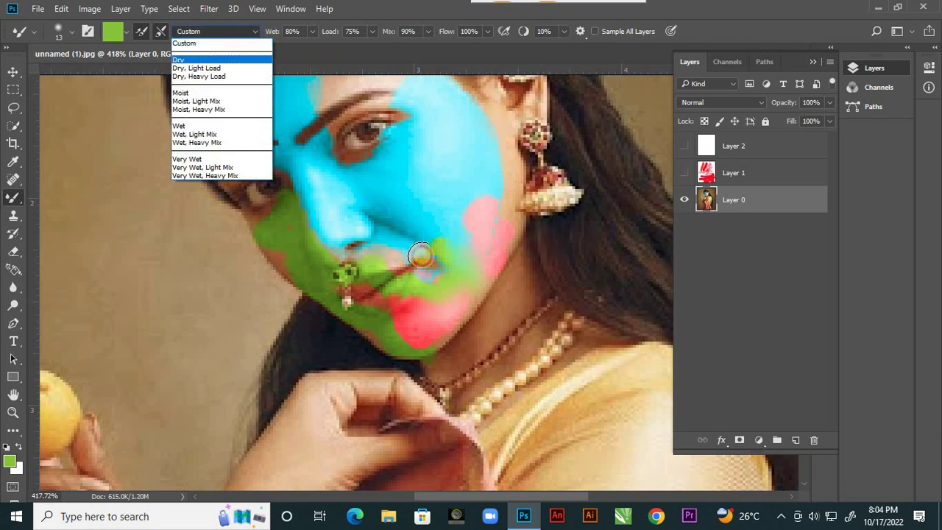
left_click(210, 59)
mouse_move(458, 222)
left_mouse_down()
mouse_move(491, 212)
mouse_move(496, 203)
mouse_move(499, 222)
mouse_move(487, 237)
mouse_move(496, 185)
left_mouse_up()
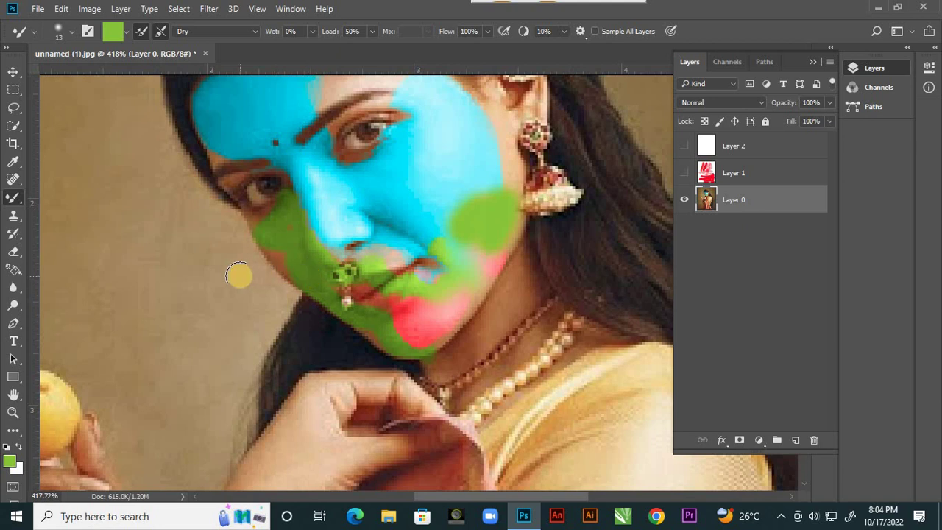
left_click(377, 193)
mouse_move(409, 213)
left_mouse_down()
mouse_move(441, 233)
mouse_move(468, 243)
left_mouse_up()
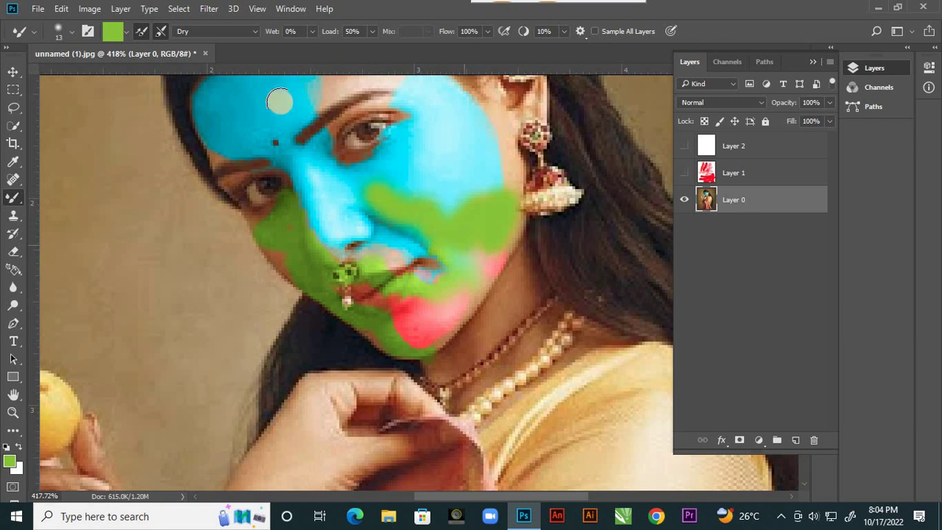
left_click(254, 34)
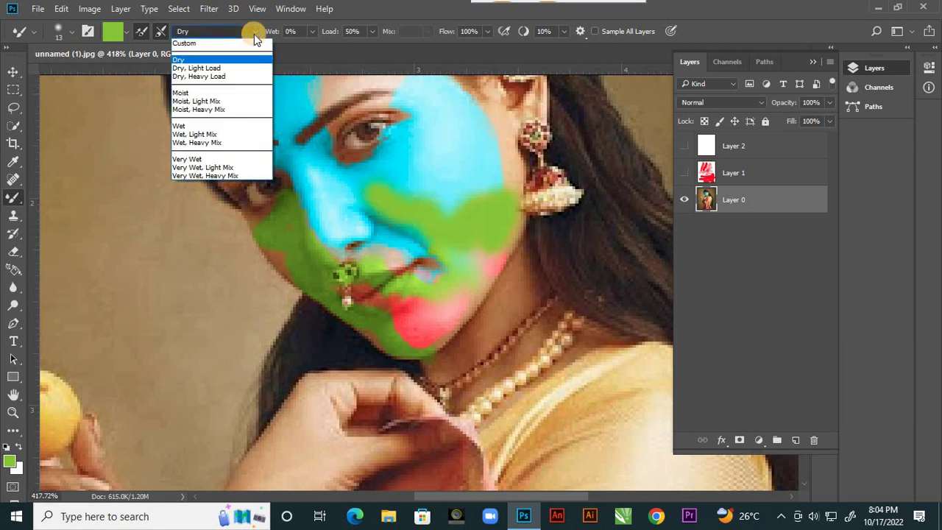
Switch the mixer brush to Moist, then Very Wet, smearing green over cheek, eye corner and hairline
left_click(212, 94)
mouse_move(436, 192)
left_mouse_down()
mouse_move(488, 206)
mouse_move(497, 181)
mouse_move(482, 190)
mouse_move(499, 189)
mouse_move(507, 158)
mouse_move(493, 169)
mouse_move(498, 186)
mouse_move(505, 155)
mouse_move(489, 146)
mouse_move(493, 114)
mouse_move(494, 215)
mouse_move(482, 270)
mouse_move(435, 341)
mouse_move(412, 347)
mouse_move(360, 320)
left_mouse_up()
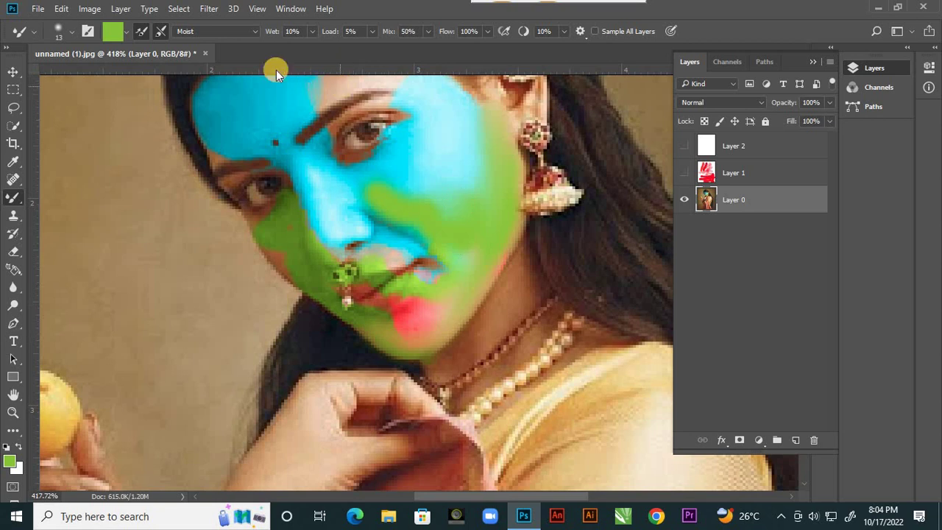
left_click(252, 30)
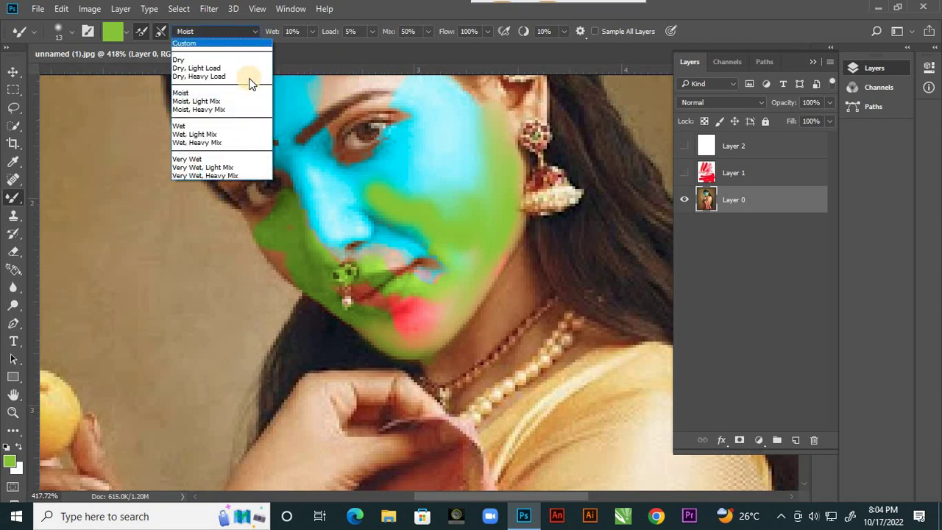
left_click(220, 159)
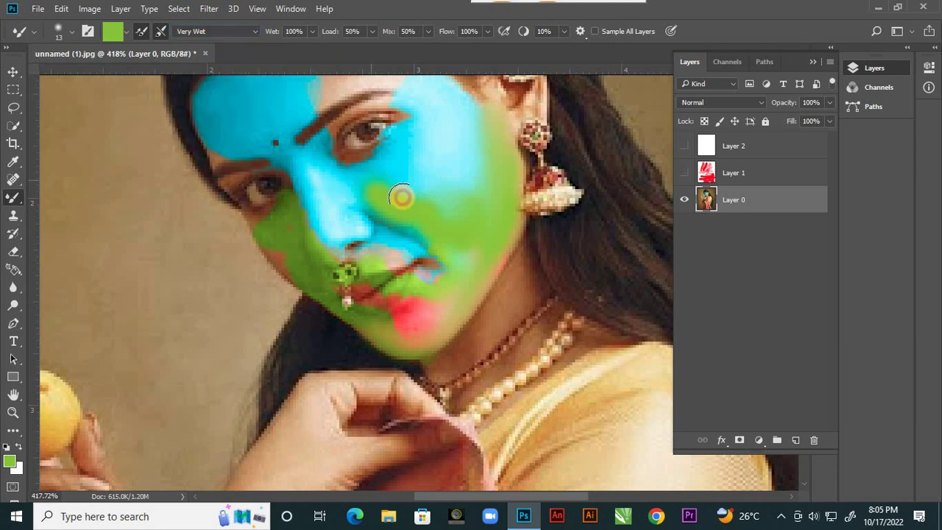
mouse_move(471, 160)
left_mouse_down()
mouse_move(467, 122)
mouse_move(479, 175)
mouse_move(448, 149)
mouse_move(436, 113)
mouse_move(458, 98)
mouse_move(506, 158)
mouse_move(511, 194)
mouse_move(520, 205)
mouse_move(537, 193)
mouse_move(507, 223)
left_mouse_up()
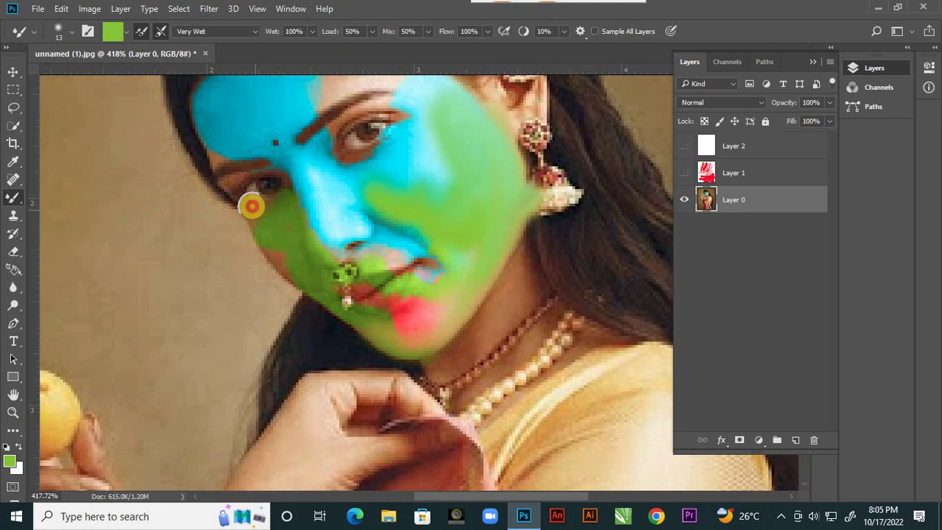
left_click_drag(269, 148, 239, 169)
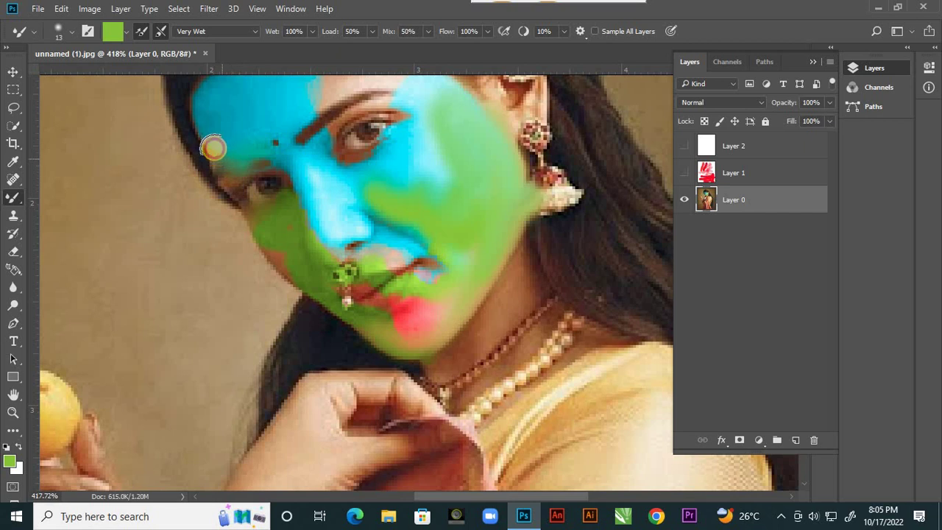
mouse_move(297, 118)
left_mouse_down()
mouse_move(338, 96)
mouse_move(392, 86)
mouse_move(336, 120)
left_mouse_up()
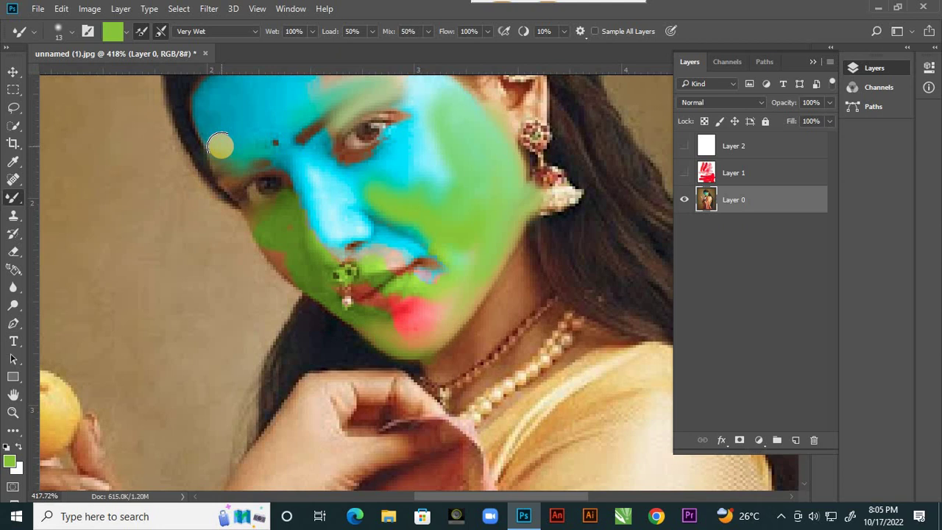
Smear cyan and dark hair into the cheek and background, then green along the background curve
left_click(143, 31)
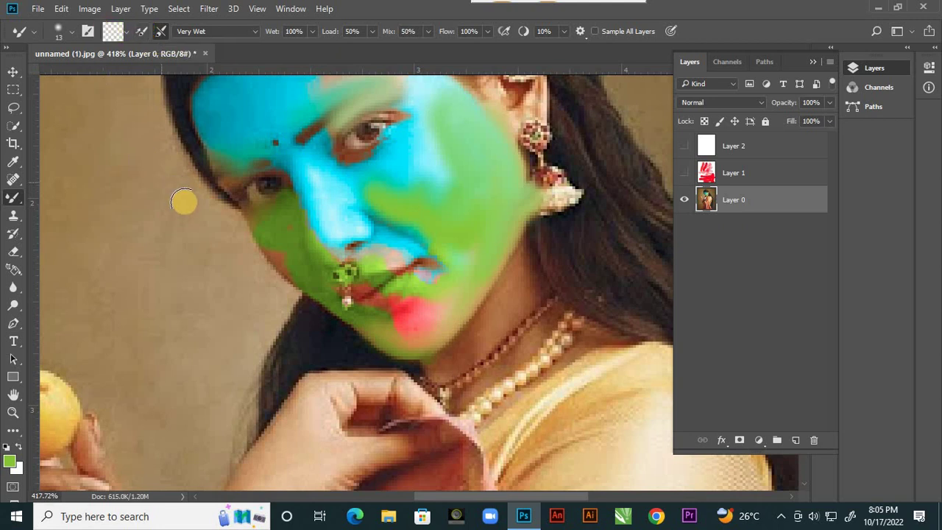
left_click_drag(353, 187, 265, 256)
mouse_move(195, 290)
left_mouse_down()
mouse_move(199, 212)
mouse_move(141, 189)
mouse_move(187, 302)
left_mouse_up()
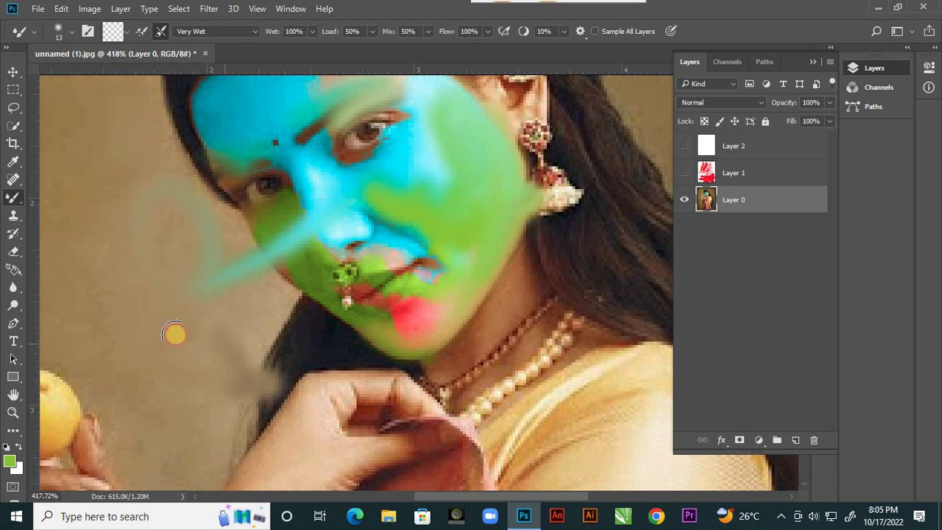
mouse_move(324, 340)
left_mouse_down()
mouse_move(245, 337)
mouse_move(285, 326)
left_mouse_up()
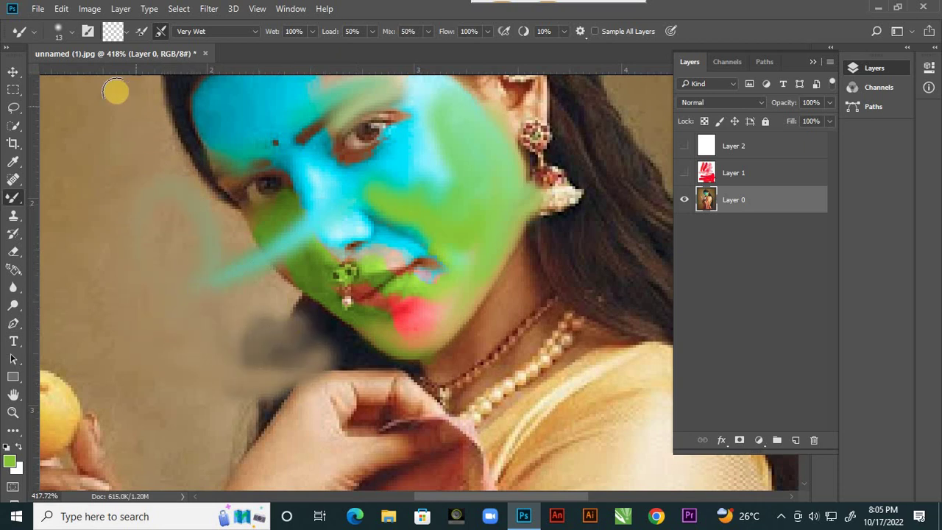
left_click(142, 30)
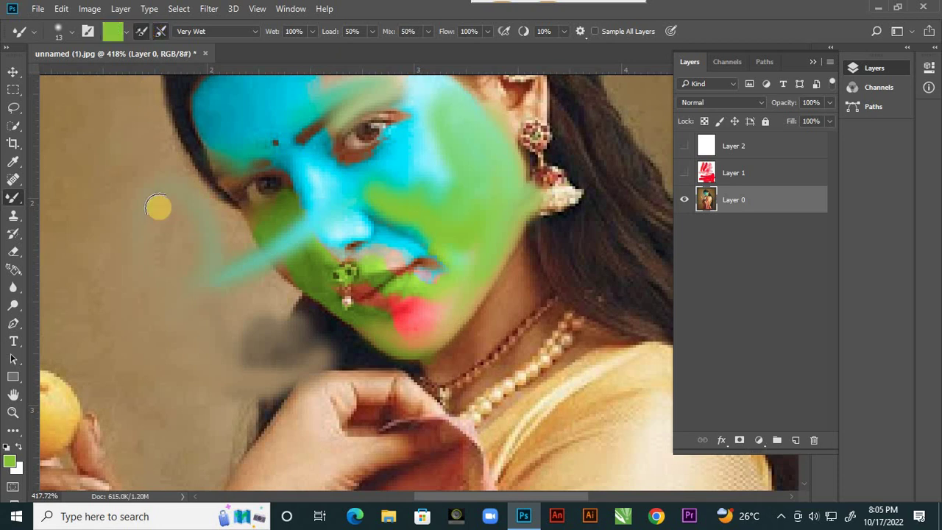
mouse_move(157, 206)
left_mouse_down()
mouse_move(172, 233)
mouse_move(164, 256)
mouse_move(226, 288)
mouse_move(153, 314)
mouse_move(213, 330)
mouse_move(168, 361)
mouse_move(225, 336)
left_mouse_up()
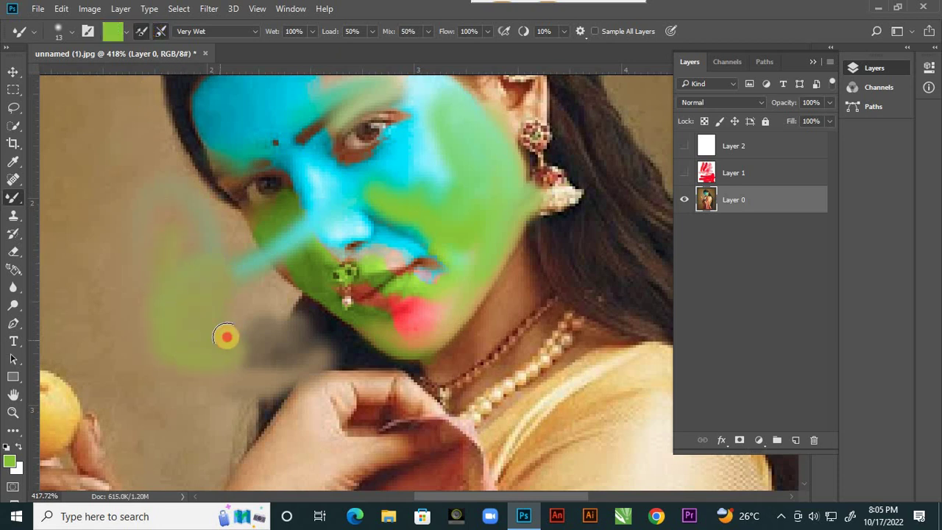
Toggle the Mixer Brush clean option and paint green strokes left of the face and above the eye
left_click(159, 34)
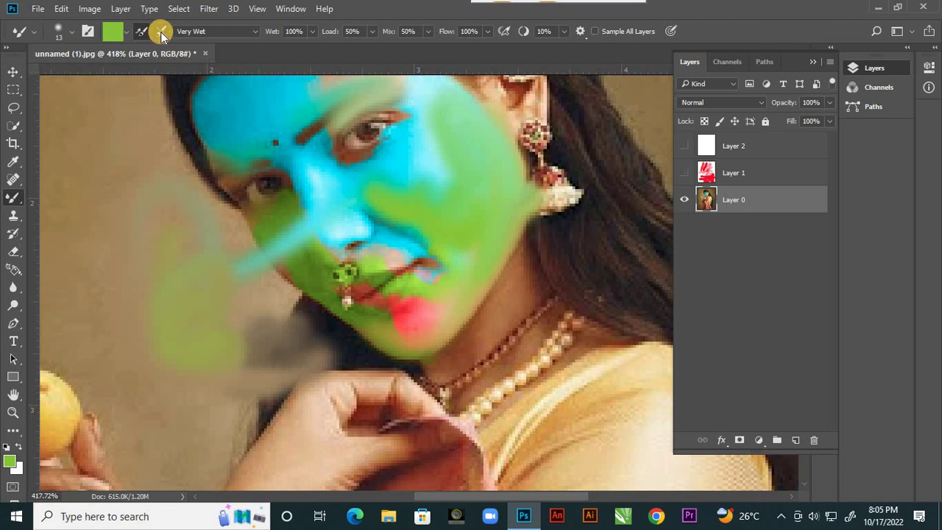
mouse_move(154, 170)
left_mouse_down()
mouse_move(169, 275)
mouse_move(170, 248)
mouse_move(201, 223)
left_mouse_up()
left_click(159, 31)
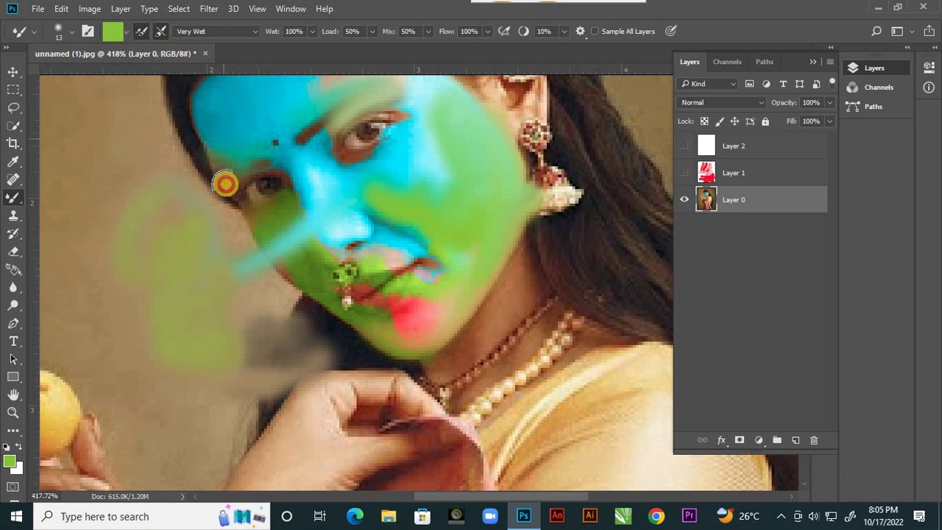
left_click_drag(225, 184, 242, 147)
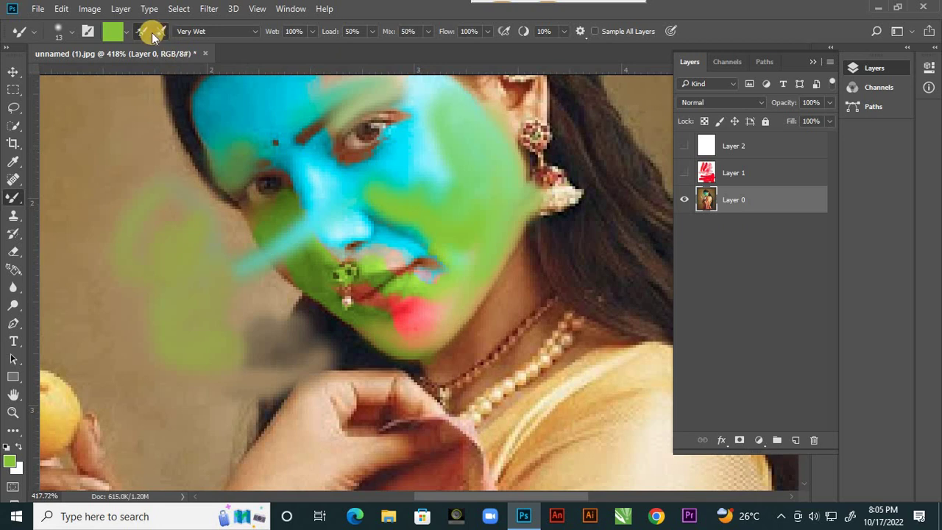
Switch to a Dry blending preset, smear the hair edge, then undo the grey and cyan background smudges
left_click(255, 31)
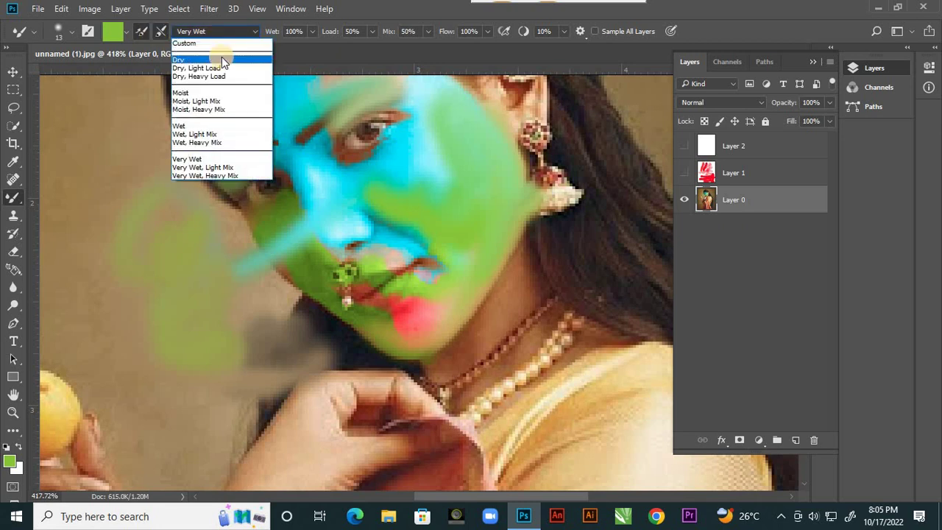
left_click(220, 43)
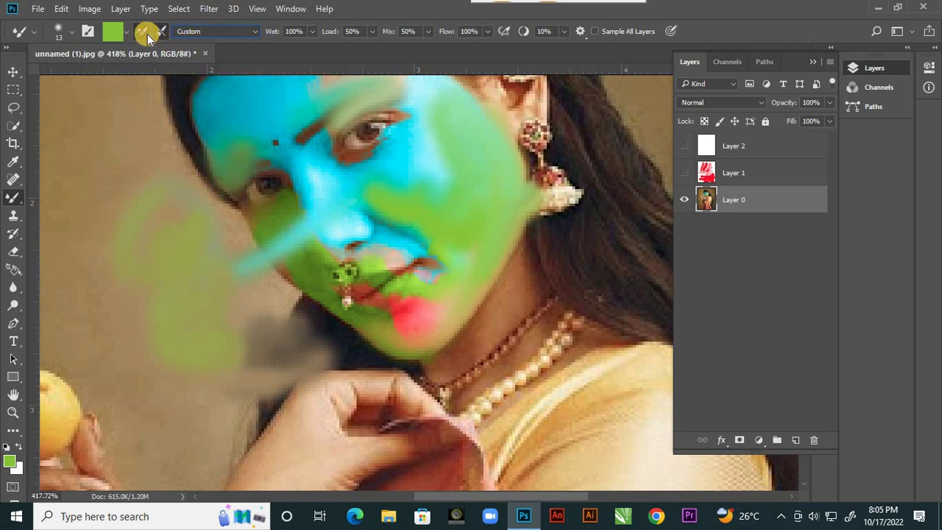
left_click(142, 33)
mouse_move(200, 131)
left_mouse_down()
mouse_move(199, 152)
mouse_move(196, 120)
mouse_move(170, 155)
mouse_move(248, 141)
left_mouse_up()
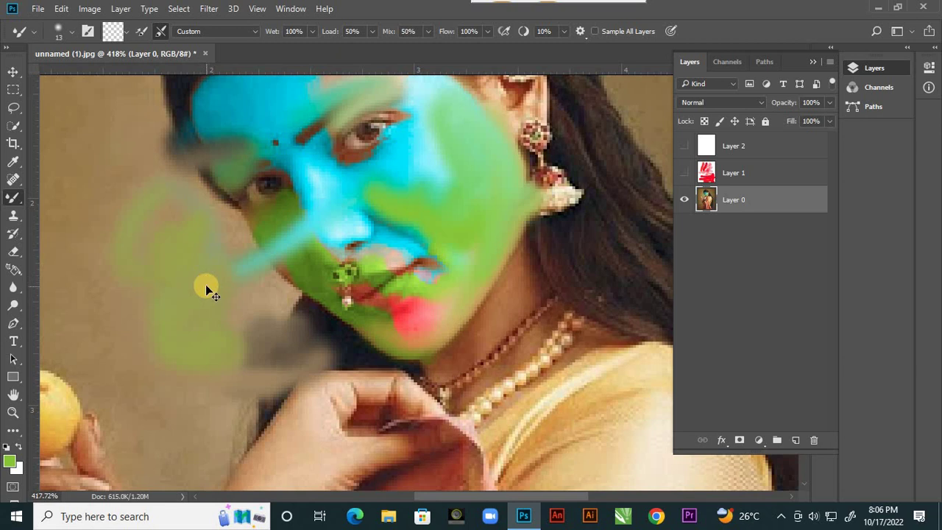
key("ctrl+z")
key("ctrl+z")
key("ctrl+z")
key("ctrl+z")
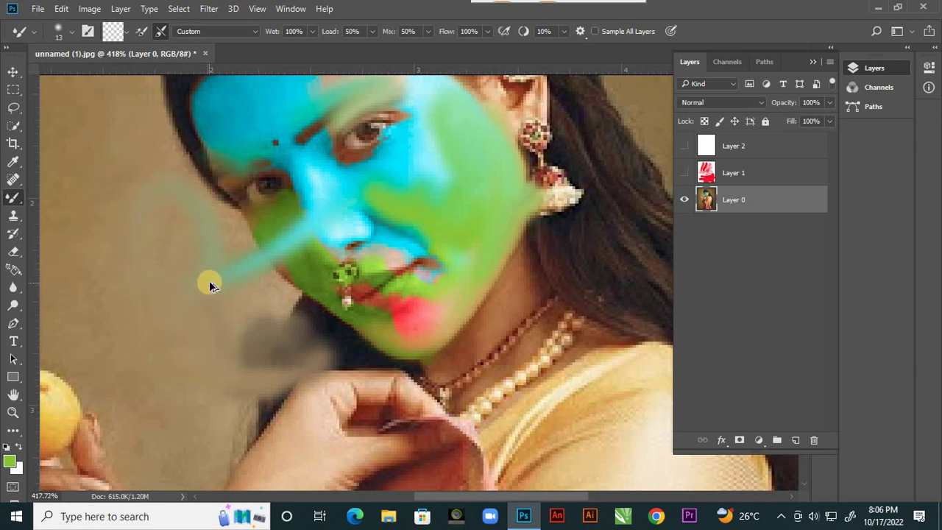
key("ctrl+z")
key("ctrl+z")
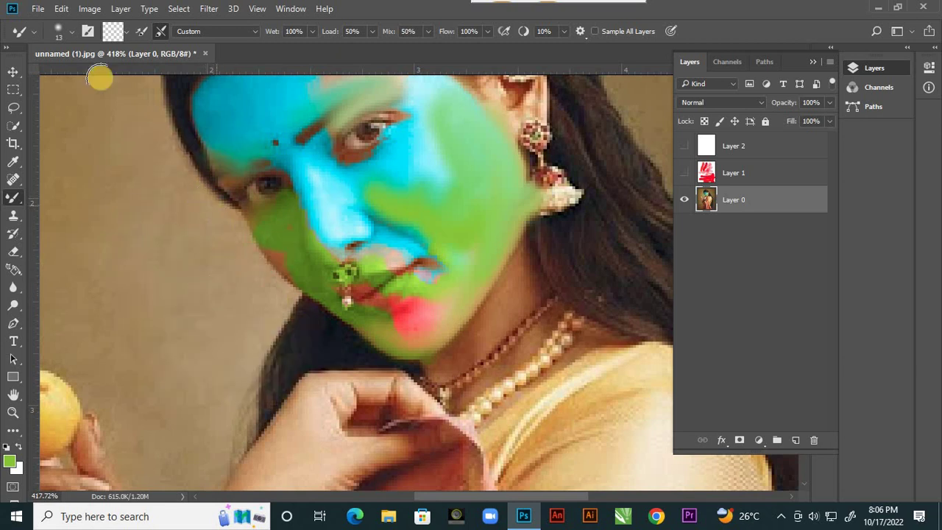
Switch from the Mixer Brush to the Brush Tool, then to the Clone Stamp Tool
right_click(13, 197)
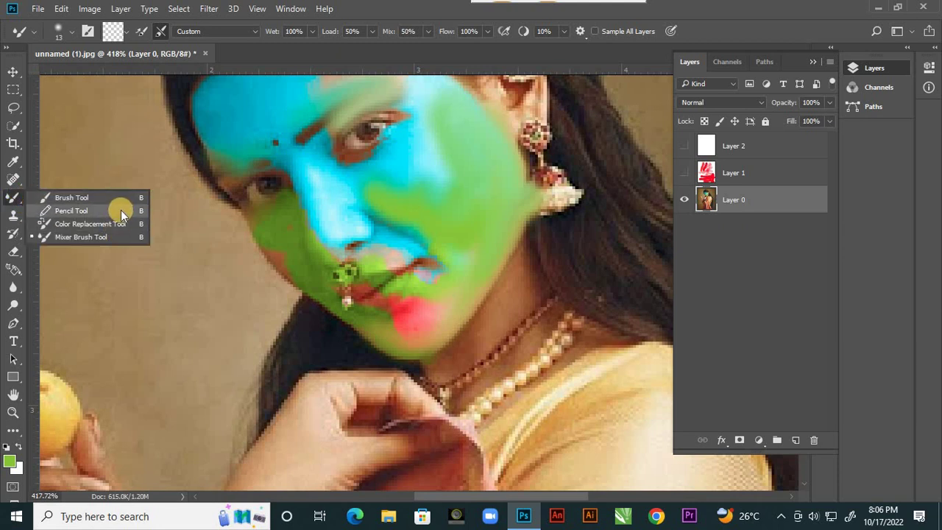
left_click(98, 196)
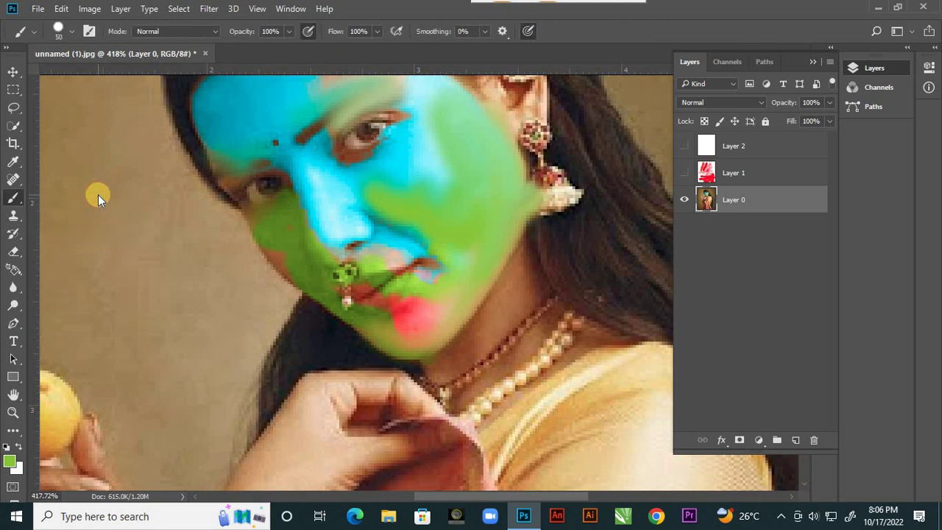
left_click(16, 218)
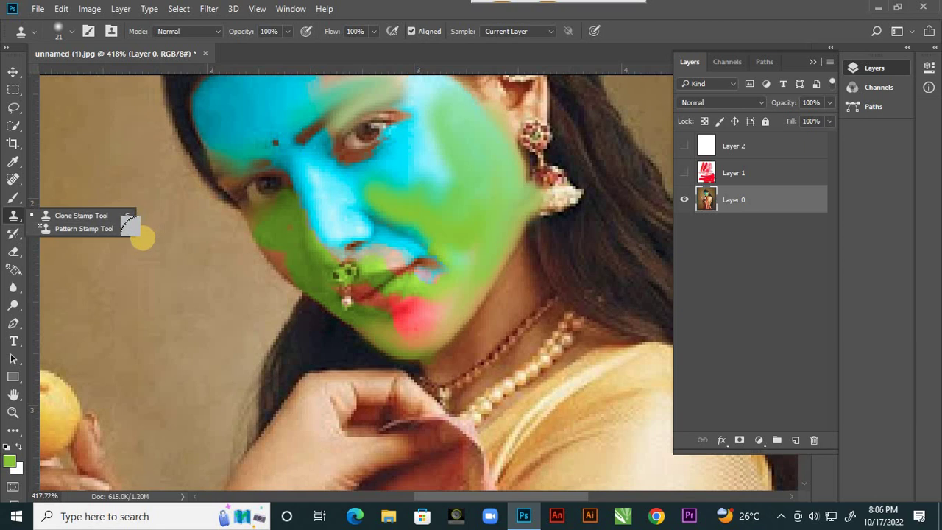
left_click(109, 215)
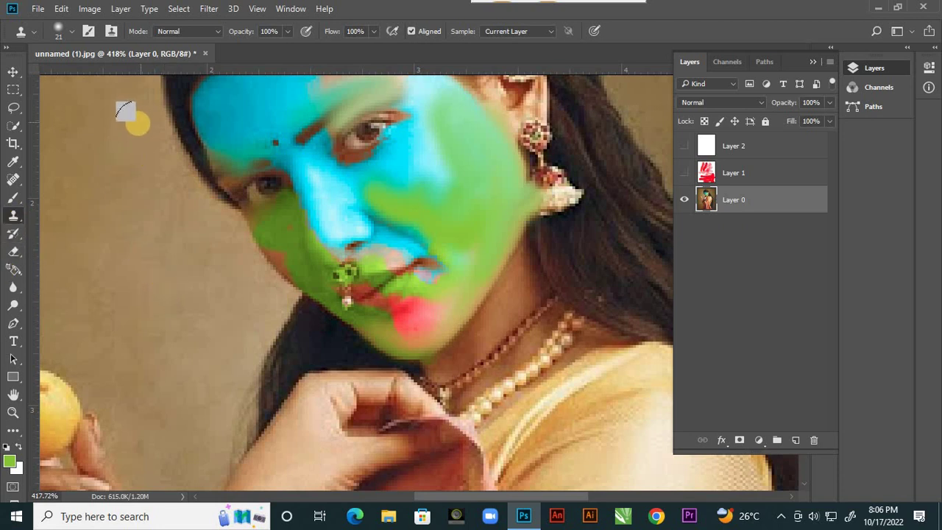
Open correction.jpg from the reference images folder through File > Open
left_click(38, 8)
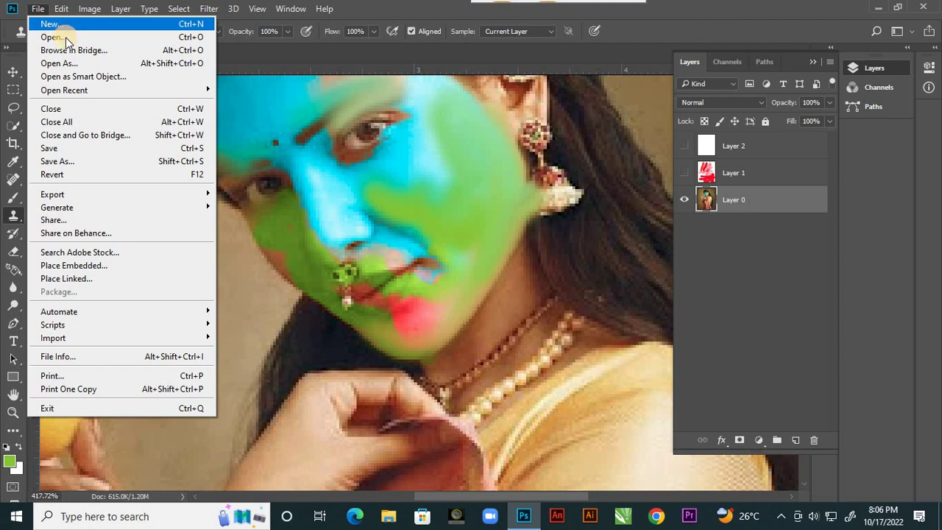
left_click(63, 37)
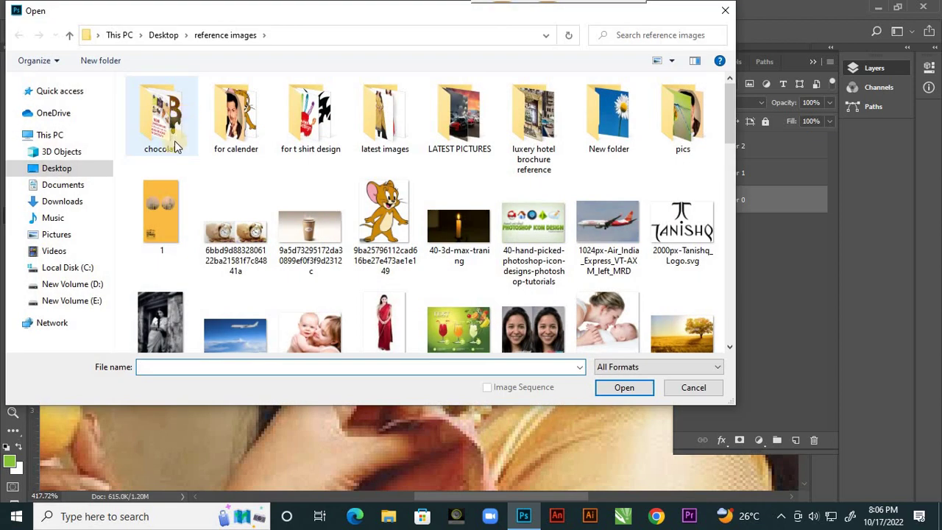
left_click_drag(728, 144, 720, 204)
left_click(242, 261)
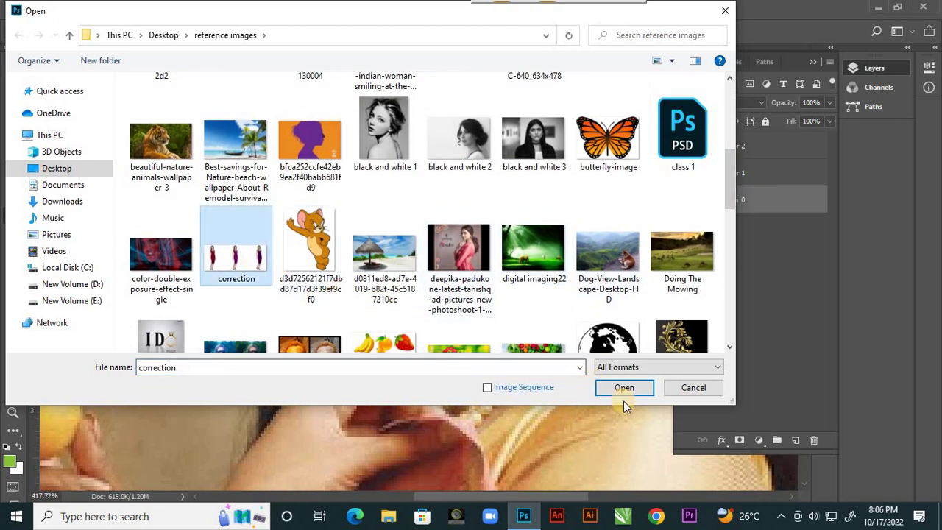
left_click(624, 388)
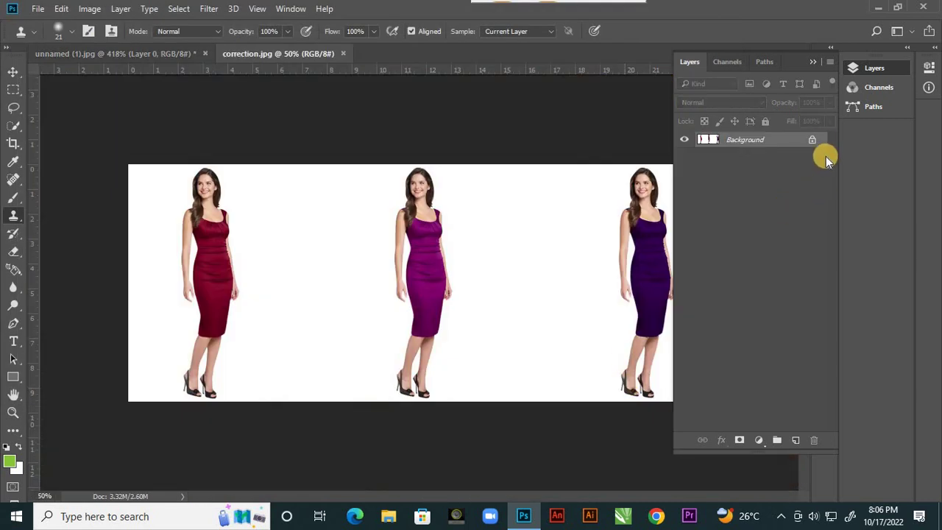
Unlock the Background into editable Layer 0 and enlarge the Clone Stamp brush
left_click(807, 142)
left_click(213, 237, "alt")
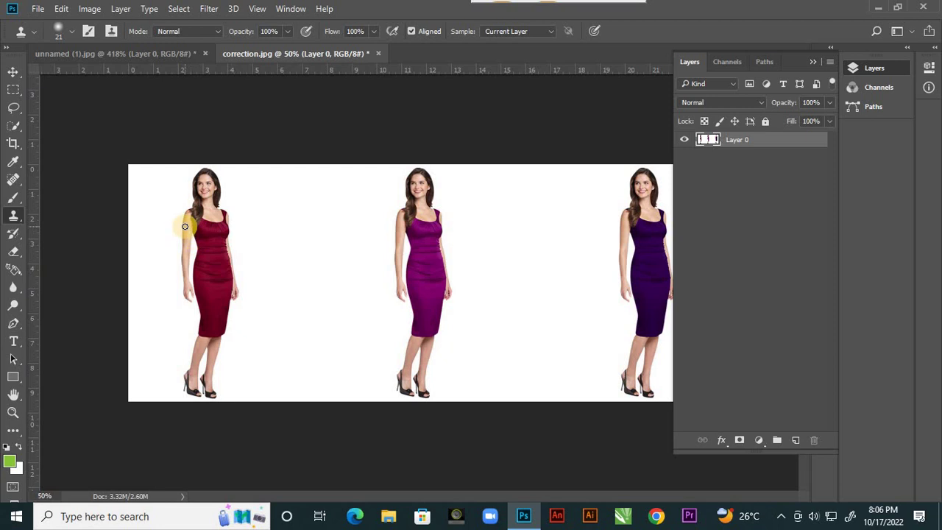
key("bracketright")
key("bracketright")
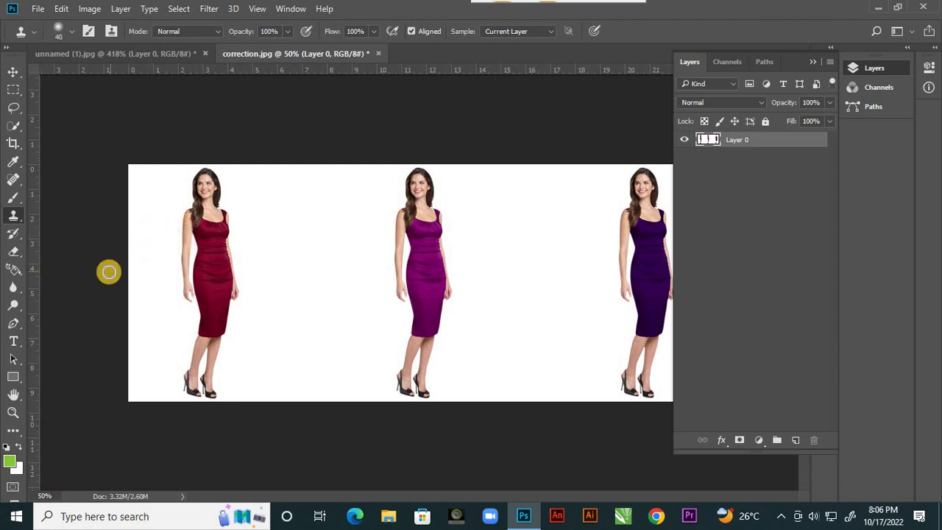
key("bracketright")
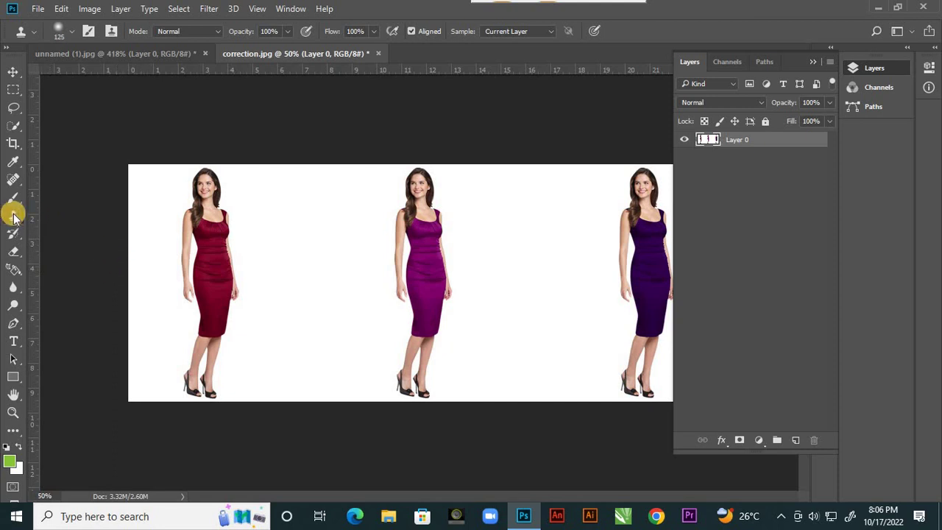
Try cloning on the red dress and shoe, dismiss the missing-source alert, and set the brush to 80
left_click(237, 270)
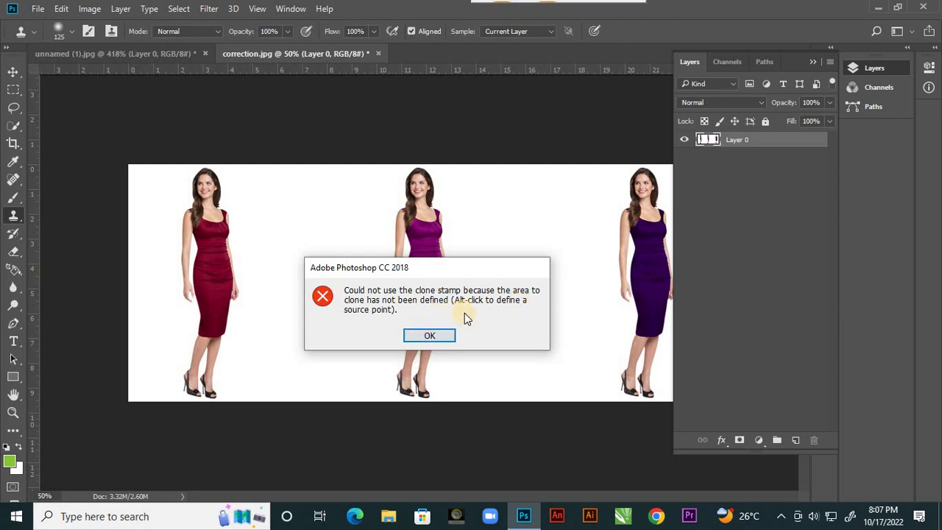
left_click(429, 335)
left_click(200, 379, "alt")
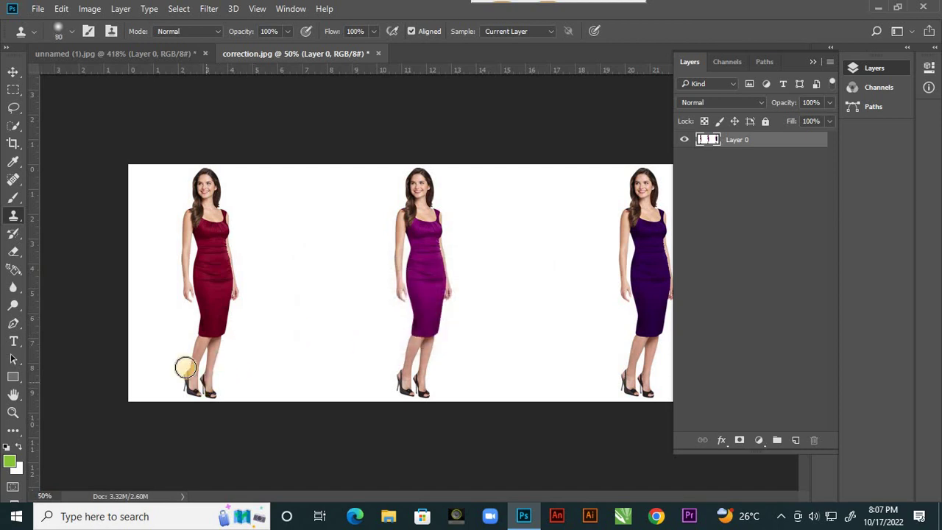
key("bracketleft")
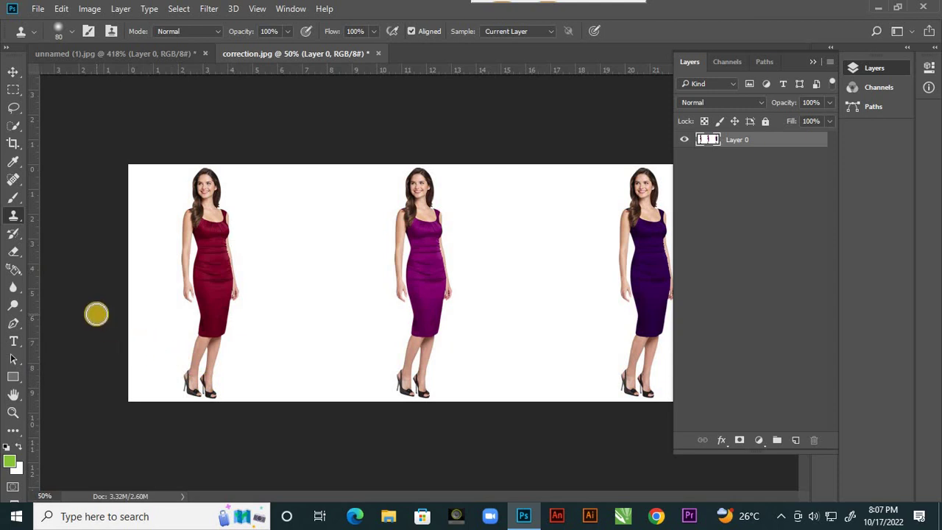
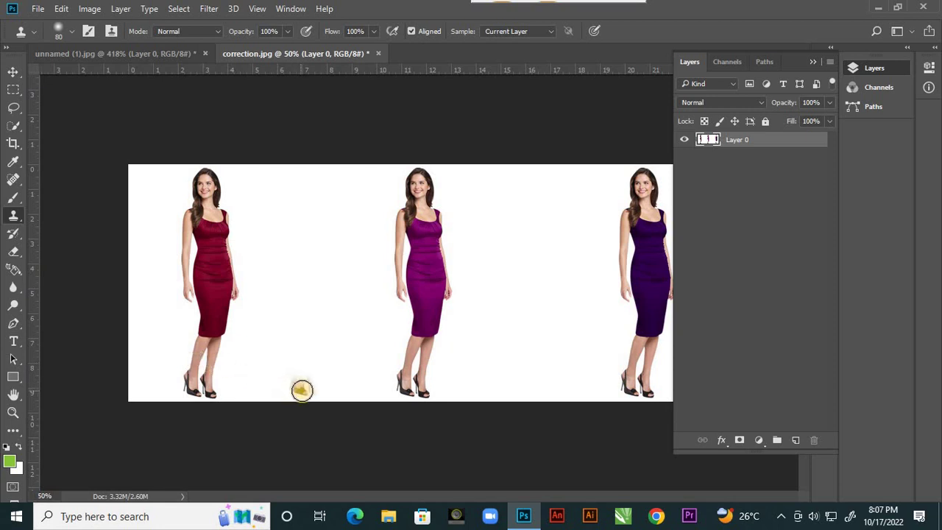
Clone the red-dress and purple-dress women into the two gaps, undoing the stray smear
mouse_move(302, 390)
left_mouse_down()
mouse_move(317, 176)
mouse_move(327, 192)
mouse_move(328, 257)
mouse_move(313, 180)
mouse_move(297, 314)
mouse_move(317, 195)
mouse_move(332, 241)
mouse_move(318, 320)
mouse_move(328, 234)
mouse_move(334, 276)
mouse_move(307, 392)
mouse_move(295, 371)
mouse_move(299, 388)
mouse_move(318, 393)
mouse_move(339, 287)
mouse_move(309, 169)
mouse_move(296, 186)
mouse_move(291, 282)
mouse_move(298, 307)
mouse_move(327, 299)
mouse_move(302, 387)
mouse_move(291, 396)
mouse_move(331, 388)
left_mouse_up()
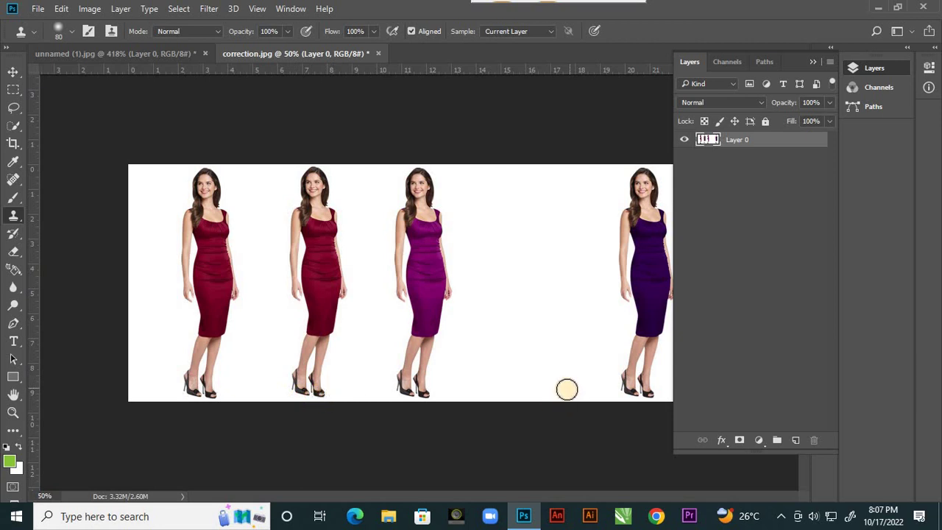
left_click_drag(567, 389, 534, 393)
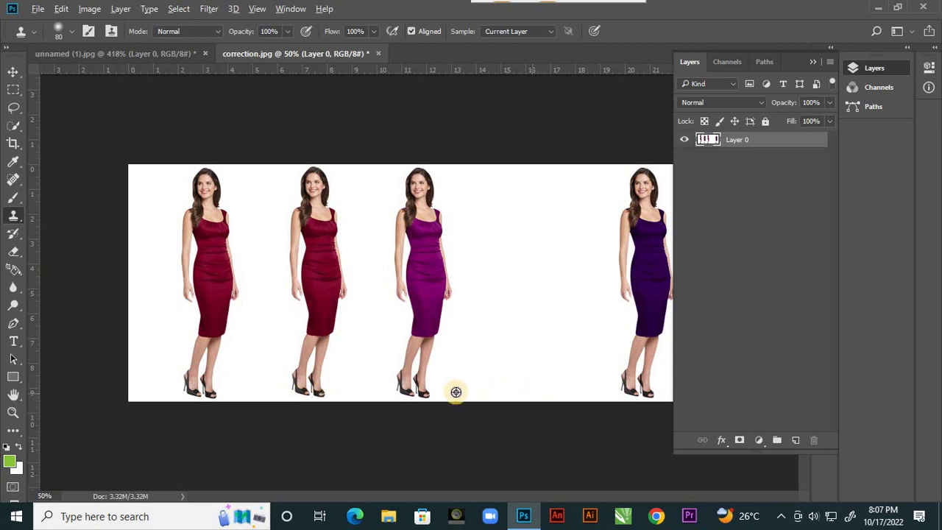
left_click(417, 179, "alt")
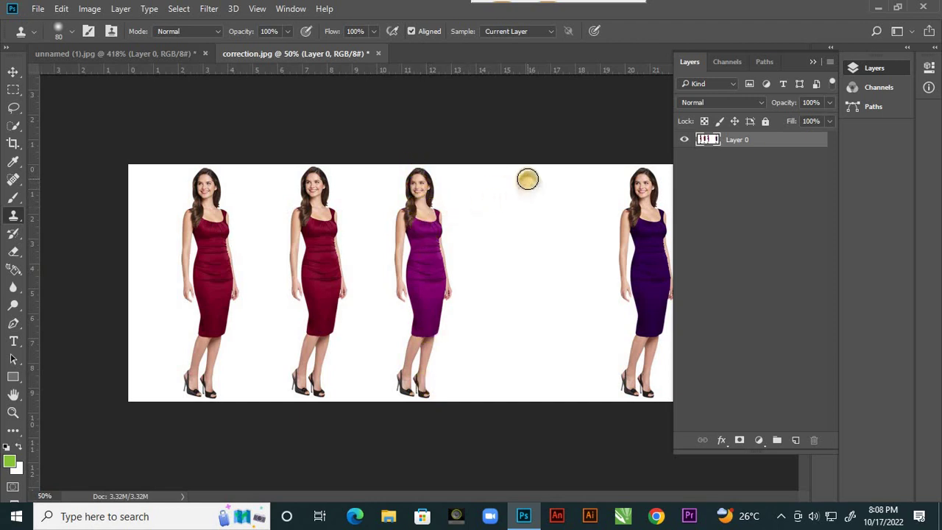
mouse_move(529, 177)
left_mouse_down()
mouse_move(533, 263)
mouse_move(539, 220)
mouse_move(542, 266)
mouse_move(515, 210)
mouse_move(511, 317)
mouse_move(549, 216)
mouse_move(518, 390)
mouse_move(557, 282)
mouse_move(549, 226)
mouse_move(551, 316)
mouse_move(527, 401)
mouse_move(542, 386)
mouse_move(517, 376)
mouse_move(510, 208)
mouse_move(537, 174)
mouse_move(554, 270)
mouse_move(525, 410)
mouse_move(518, 195)
mouse_move(515, 297)
mouse_move(504, 240)
mouse_move(519, 179)
mouse_move(543, 236)
mouse_move(548, 315)
left_mouse_up()
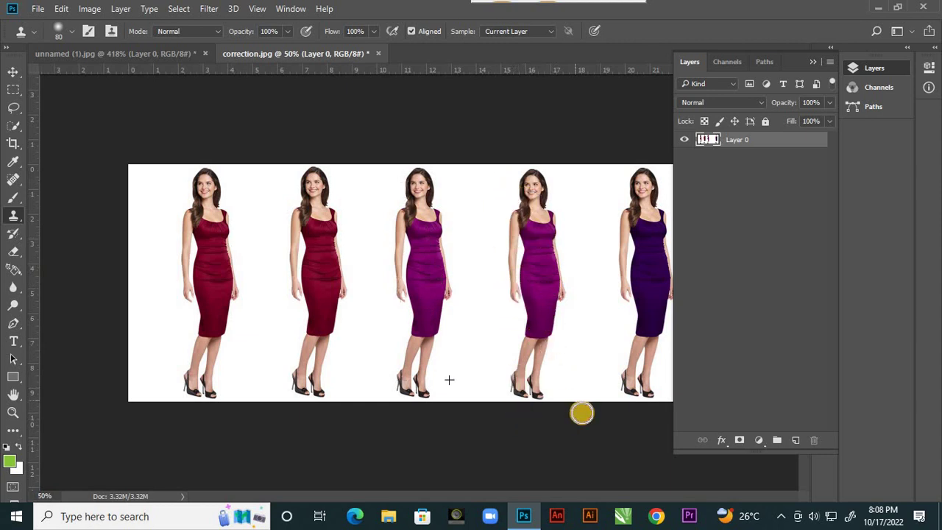
left_click_drag(583, 407, 585, 391)
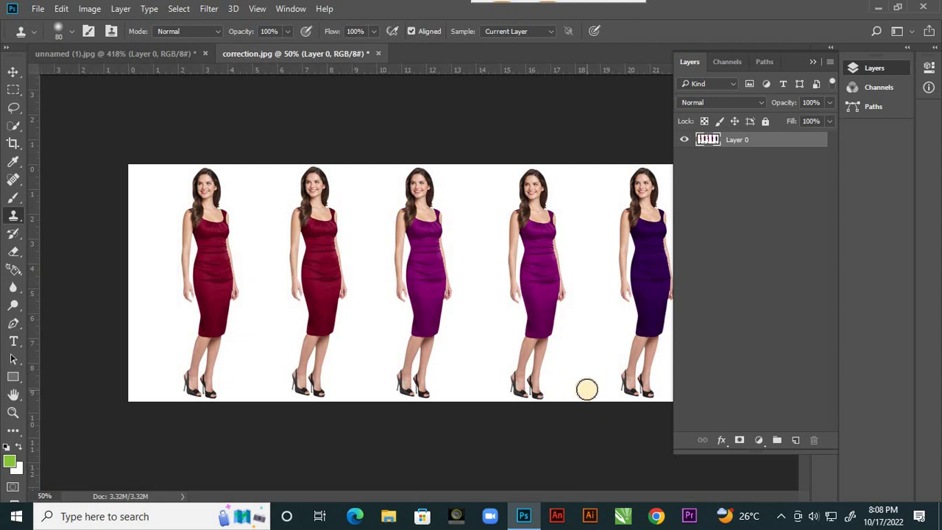
left_click_drag(557, 320, 551, 305)
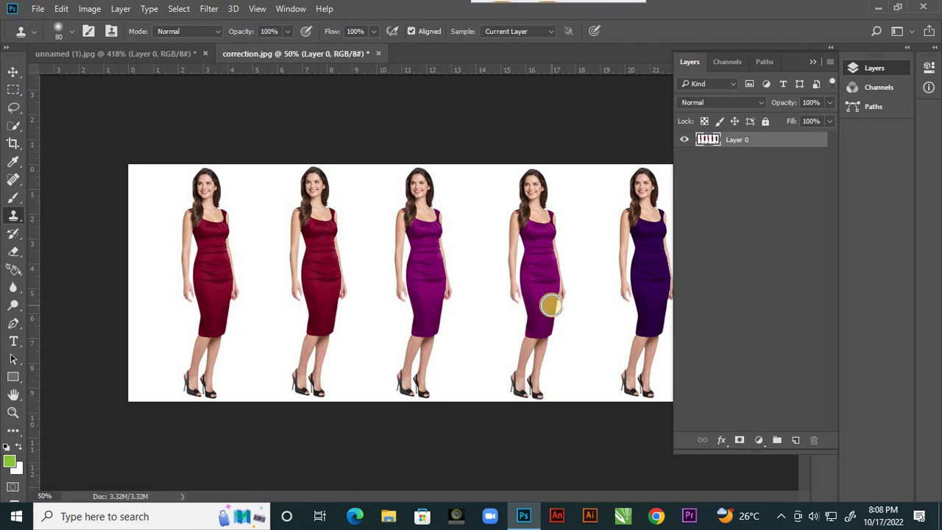
left_click_drag(551, 305, 524, 303)
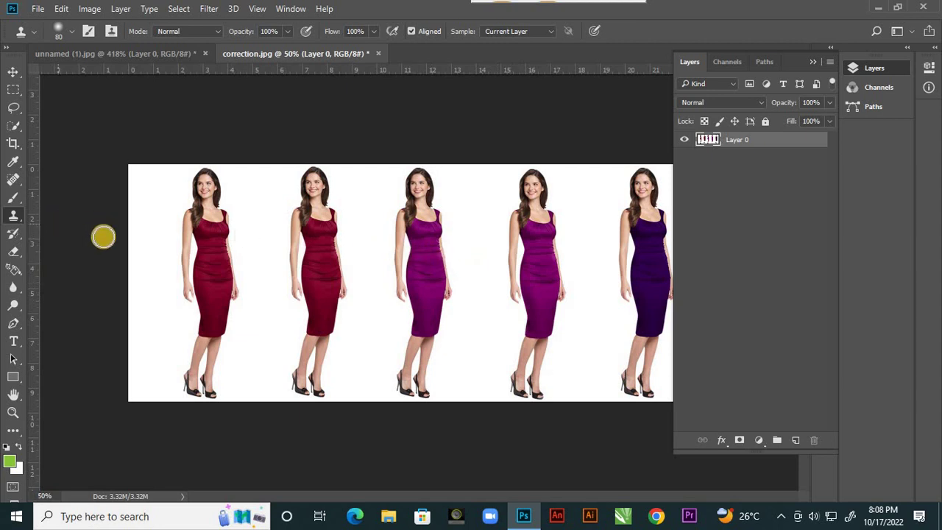
left_click_drag(103, 236, 347, 273)
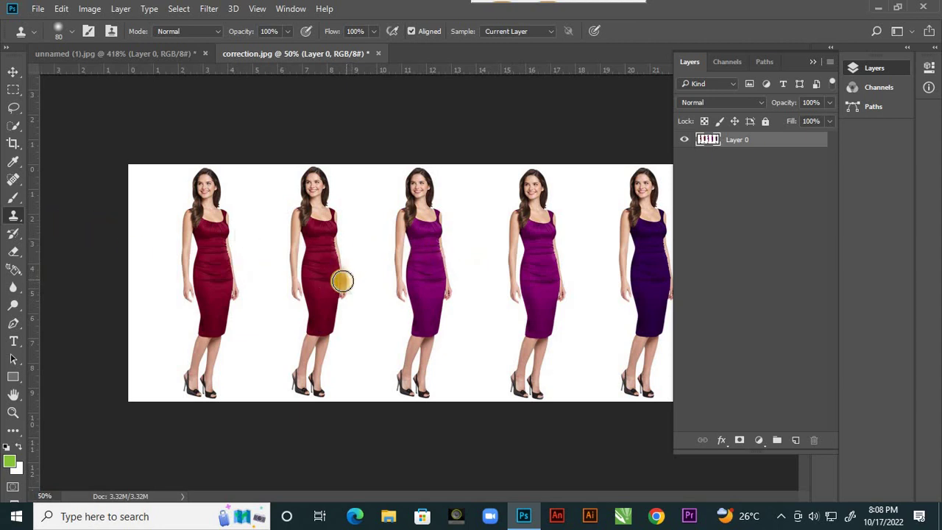
mouse_move(342, 281)
left_mouse_down()
mouse_move(308, 337)
mouse_move(314, 358)
mouse_move(315, 286)
mouse_move(406, 343)
mouse_move(405, 281)
mouse_move(389, 234)
left_mouse_up()
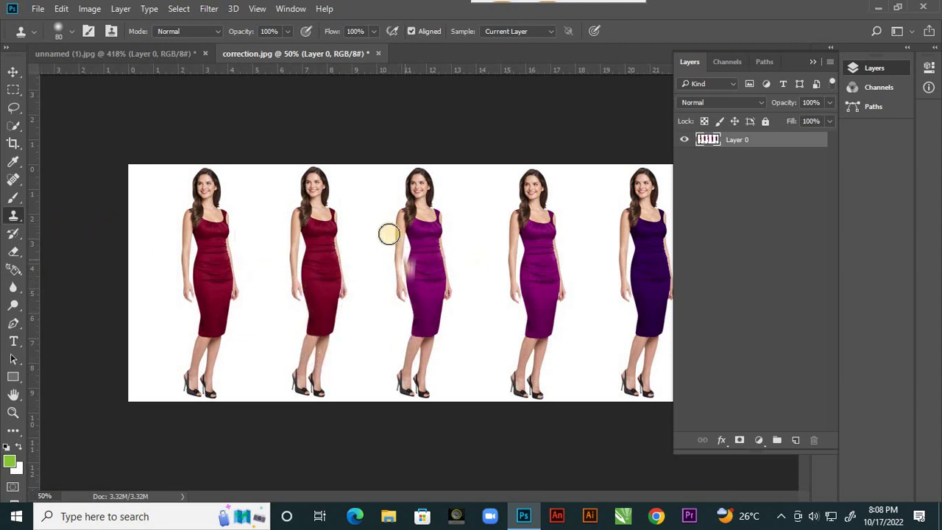
key("ctrl+z")
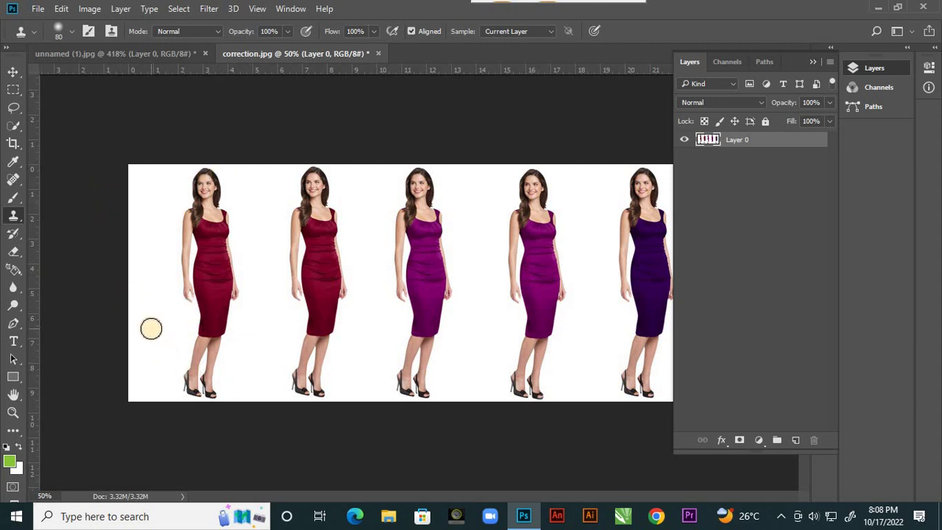
Sample the white background and paint it over the leftmost red-dress woman's legs, hip and dress
left_click(152, 395, "alt")
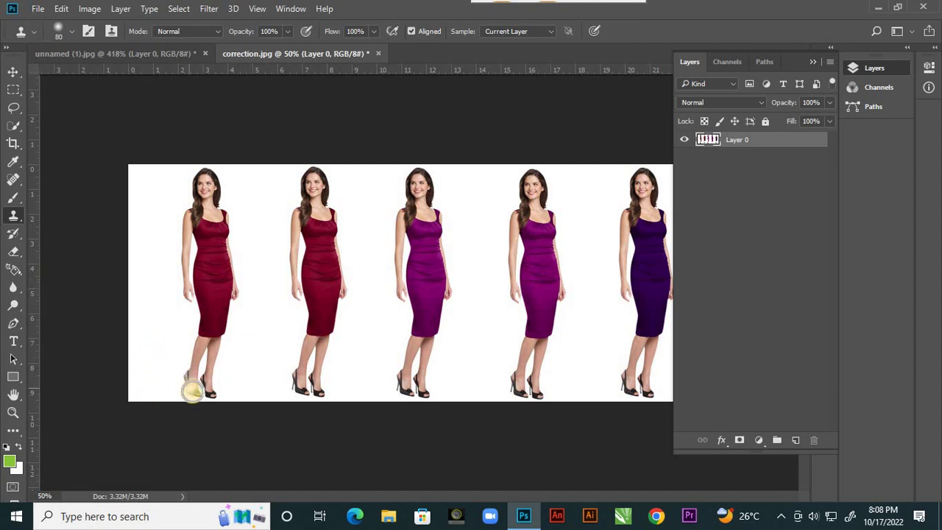
mouse_move(189, 388)
left_mouse_down()
mouse_move(198, 325)
mouse_move(181, 222)
mouse_move(204, 157)
left_mouse_up()
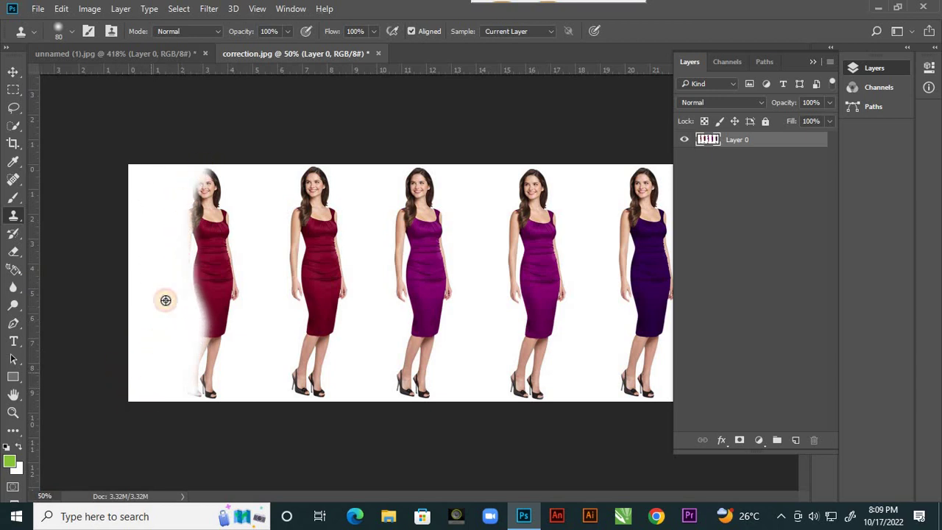
mouse_move(209, 390)
left_mouse_down()
mouse_move(231, 275)
mouse_move(228, 212)
mouse_move(211, 164)
left_mouse_up()
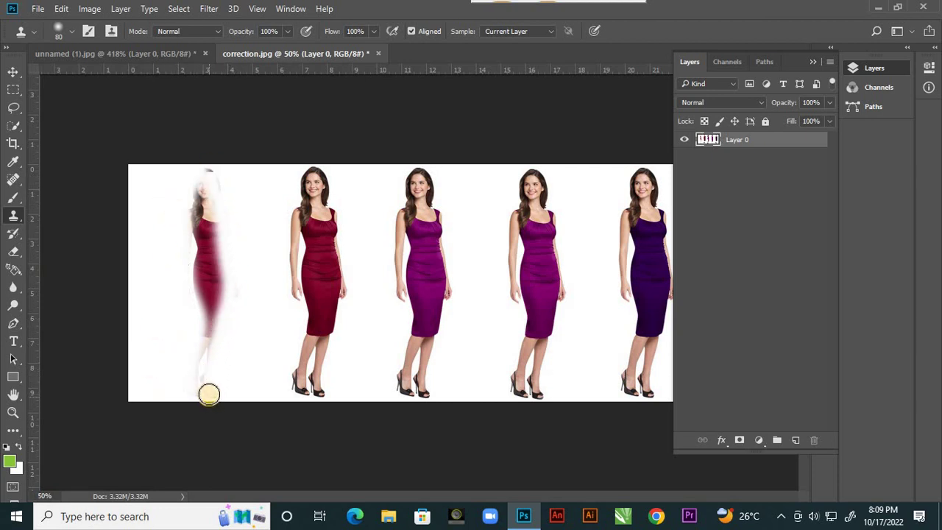
mouse_move(206, 393)
left_mouse_down()
mouse_move(196, 175)
mouse_move(220, 283)
mouse_move(203, 180)
mouse_move(181, 230)
mouse_move(200, 320)
mouse_move(187, 179)
mouse_move(208, 318)
mouse_move(169, 326)
mouse_move(164, 302)
mouse_move(169, 251)
mouse_move(224, 327)
mouse_move(205, 186)
mouse_move(195, 188)
mouse_move(186, 278)
mouse_move(169, 296)
mouse_move(170, 259)
mouse_move(184, 271)
mouse_move(191, 184)
mouse_move(211, 182)
mouse_move(177, 143)
left_mouse_up()
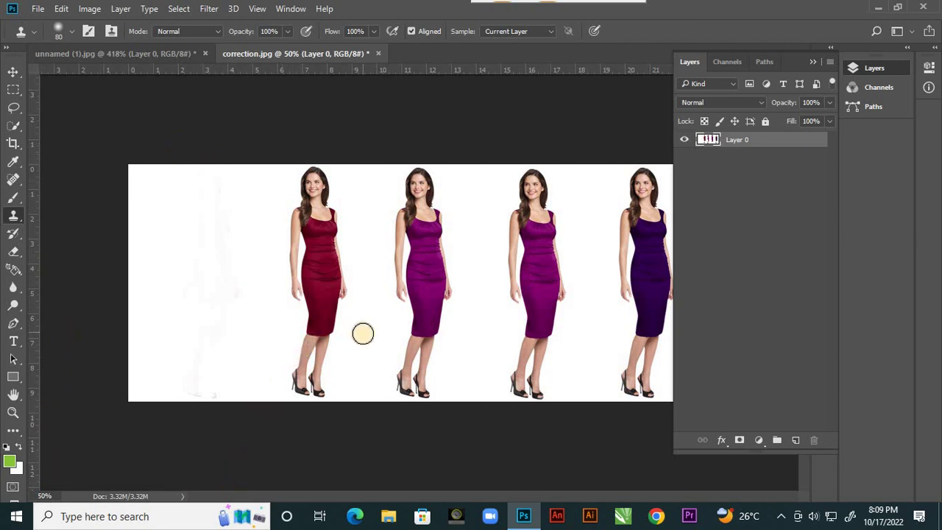
Paint the second pattern with the Pattern Stamp Tool into the blank left area
left_click(13, 215)
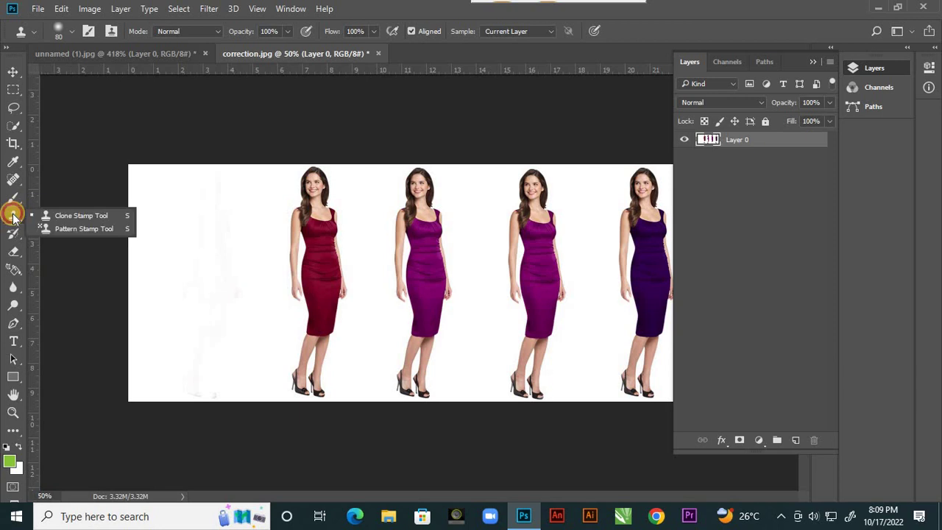
left_click(116, 230)
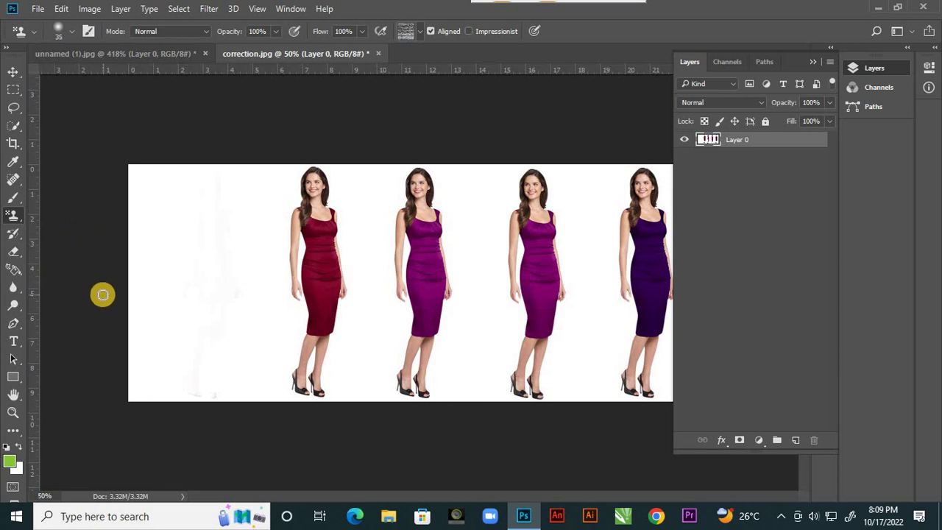
left_click(421, 34)
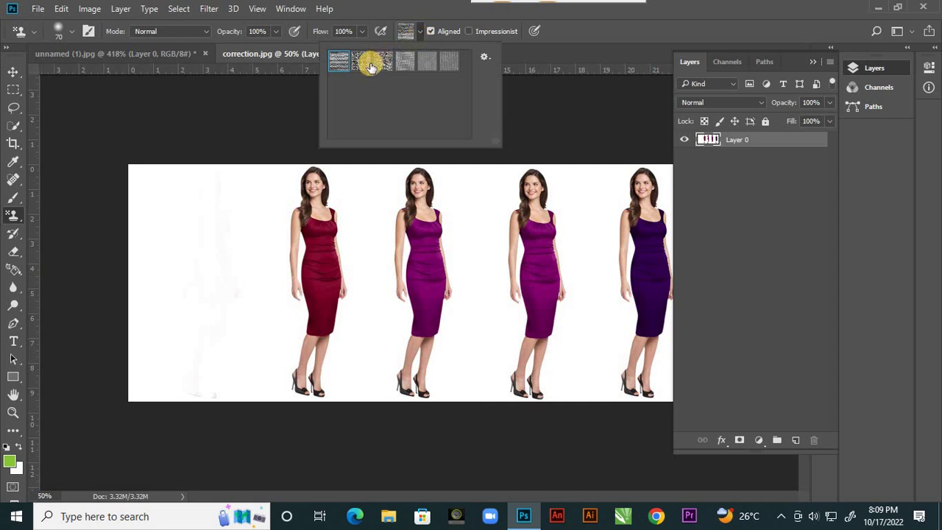
left_click(556, 50)
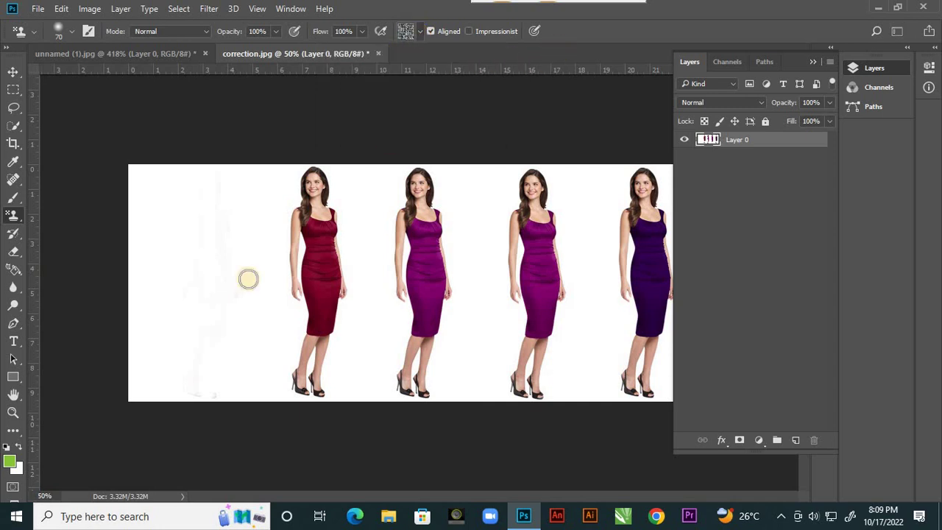
mouse_move(204, 252)
left_mouse_down()
mouse_move(199, 285)
mouse_move(233, 270)
mouse_move(210, 297)
left_mouse_up()
mouse_move(218, 341)
left_mouse_down()
mouse_move(236, 312)
mouse_move(192, 287)
mouse_move(197, 224)
mouse_move(235, 224)
mouse_move(231, 235)
mouse_move(246, 224)
mouse_move(226, 243)
mouse_move(228, 326)
mouse_move(163, 301)
left_mouse_up()
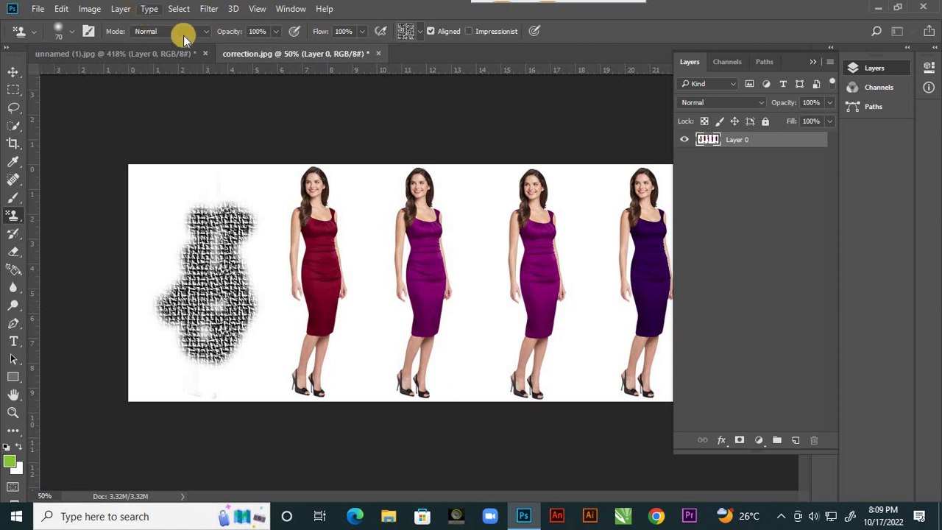
Paint pattern over the red-dress woman in Multiply mode, then in Lighten mode
left_click(206, 34)
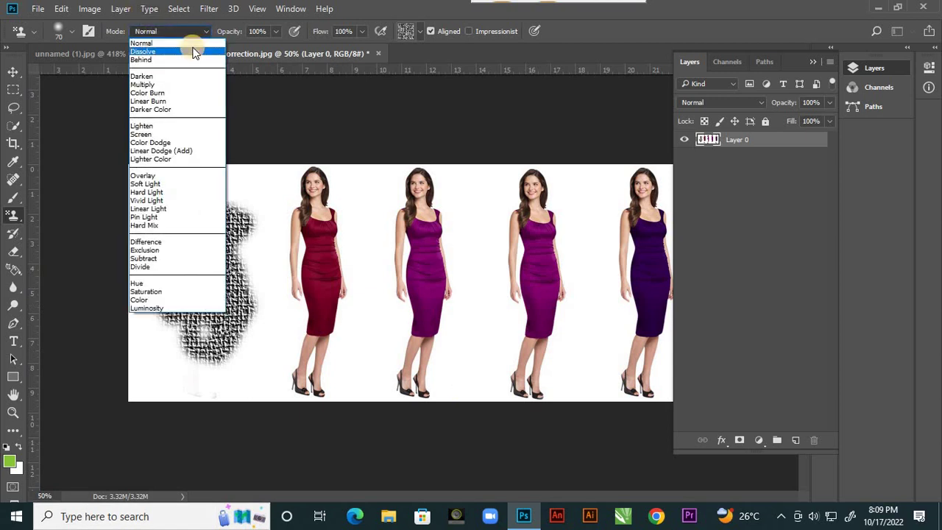
left_click(151, 85)
mouse_move(277, 255)
left_mouse_down()
mouse_move(258, 355)
mouse_move(255, 332)
left_mouse_up()
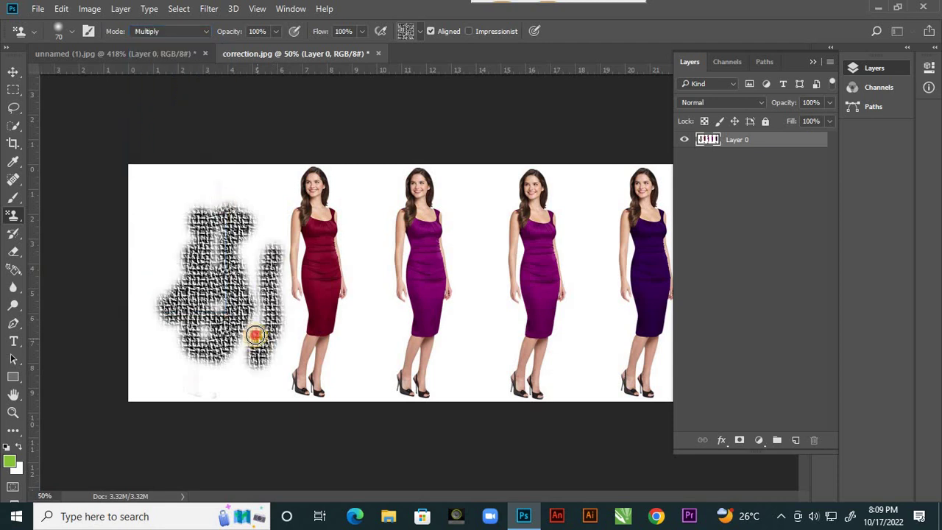
mouse_move(315, 334)
left_mouse_down()
mouse_move(356, 334)
mouse_move(258, 368)
left_mouse_up()
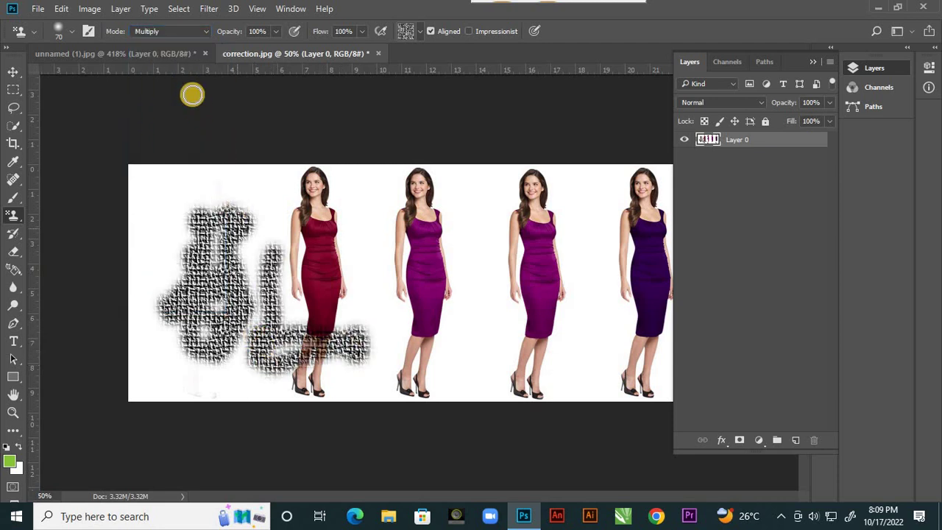
left_click(206, 35)
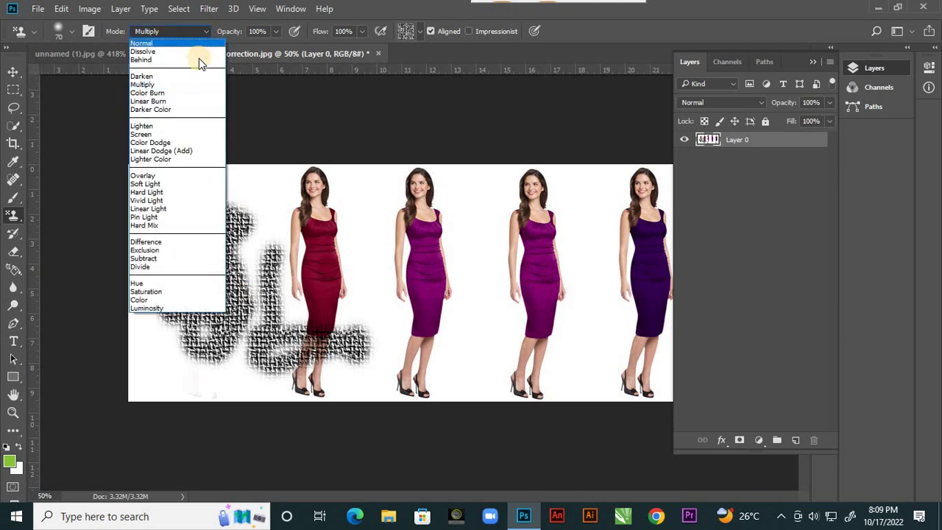
left_click(168, 126)
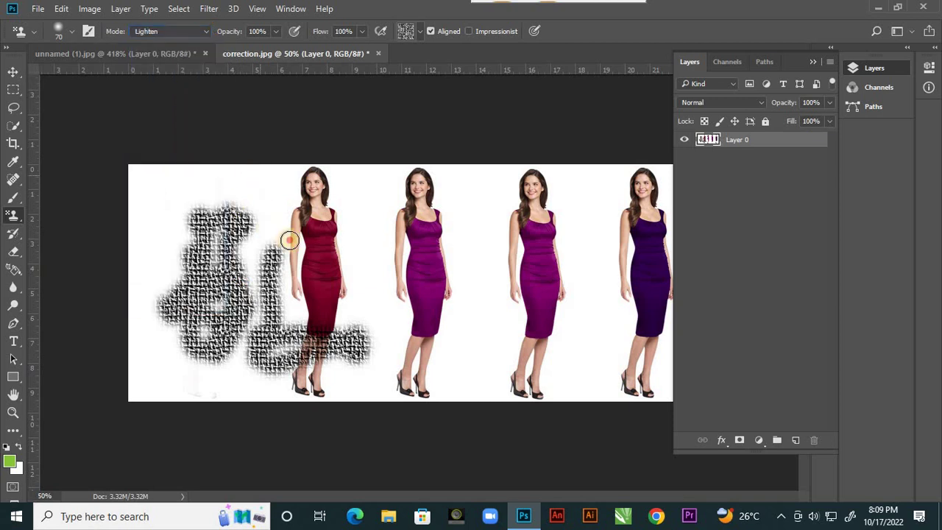
left_click_drag(289, 240, 273, 206)
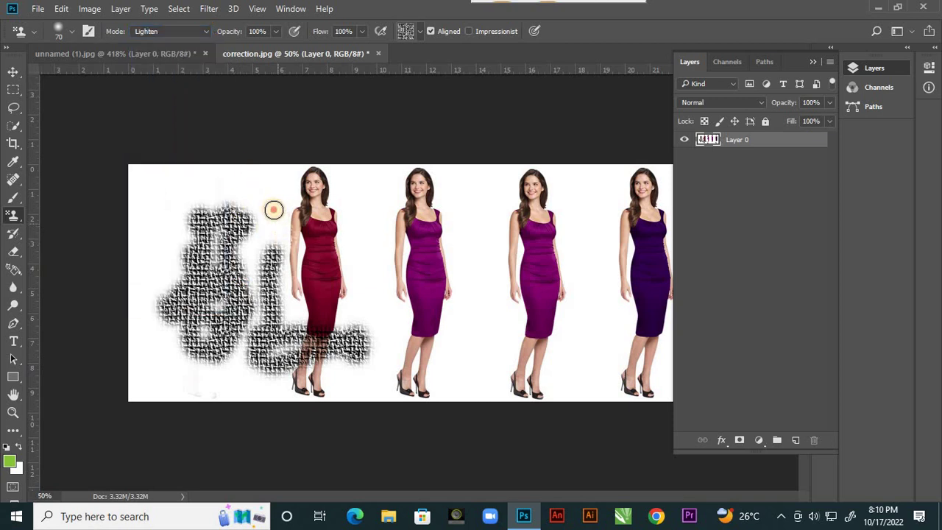
Paint more pattern around the first two figures in Pin Light, then Difference mode
left_click(209, 33)
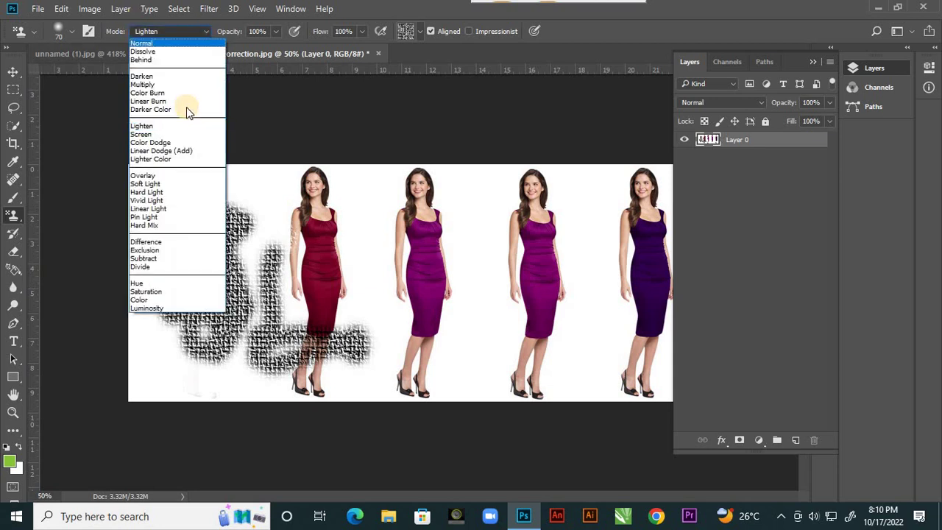
left_click(145, 217)
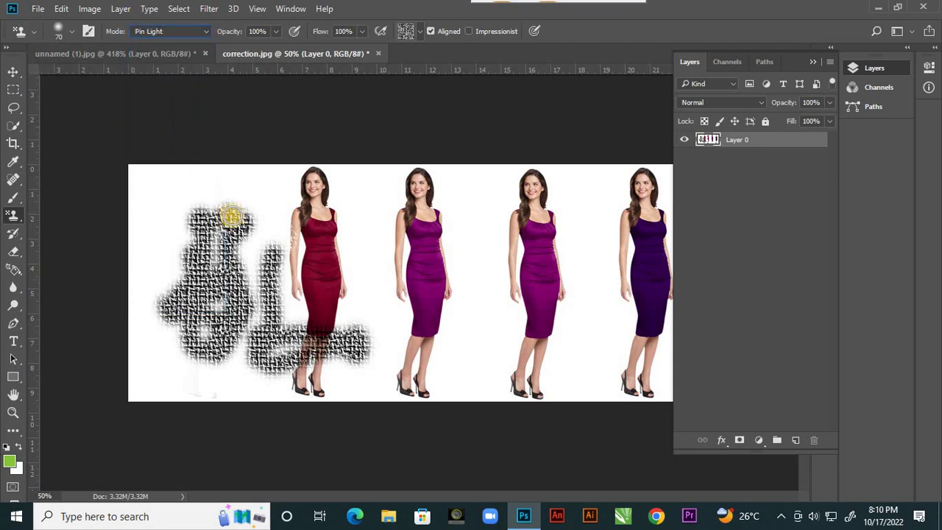
mouse_move(231, 211)
left_mouse_down()
mouse_move(256, 222)
mouse_move(244, 272)
mouse_move(362, 301)
mouse_move(345, 346)
mouse_move(396, 369)
mouse_move(299, 370)
mouse_move(273, 360)
mouse_move(257, 302)
mouse_move(270, 247)
mouse_move(313, 280)
mouse_move(346, 250)
mouse_move(386, 320)
left_mouse_up()
left_click(207, 31)
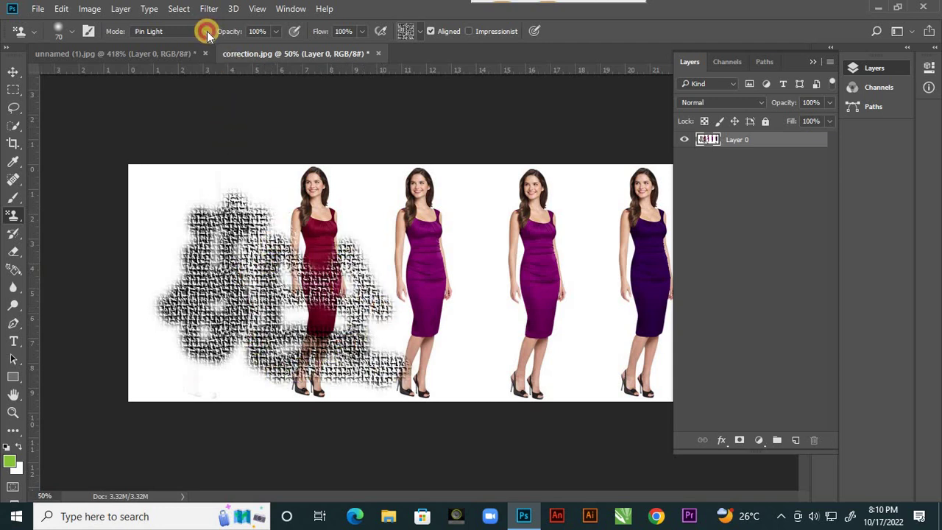
left_click(160, 241)
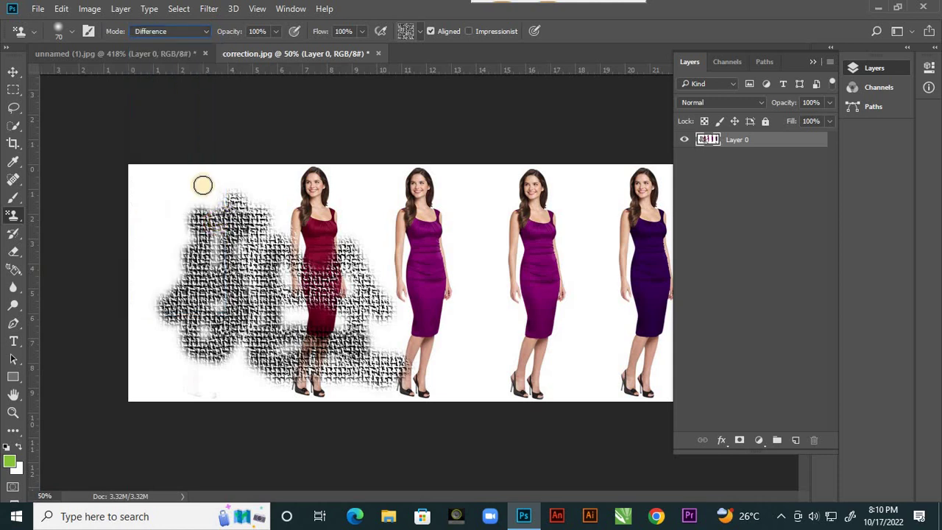
mouse_move(201, 185)
left_mouse_down()
mouse_move(174, 269)
mouse_move(148, 250)
mouse_move(138, 312)
mouse_move(209, 304)
mouse_move(219, 322)
mouse_move(276, 357)
mouse_move(318, 324)
mouse_move(347, 344)
mouse_move(293, 316)
mouse_move(322, 290)
mouse_move(315, 287)
mouse_move(321, 302)
mouse_move(325, 220)
mouse_move(322, 178)
mouse_move(314, 180)
mouse_move(298, 320)
mouse_move(329, 340)
mouse_move(310, 340)
mouse_move(314, 181)
mouse_move(299, 240)
mouse_move(327, 339)
mouse_move(322, 373)
mouse_move(304, 366)
mouse_move(419, 355)
mouse_move(448, 290)
mouse_move(434, 283)
mouse_move(418, 290)
mouse_move(424, 270)
mouse_move(415, 275)
mouse_move(445, 245)
mouse_move(418, 278)
left_mouse_up()
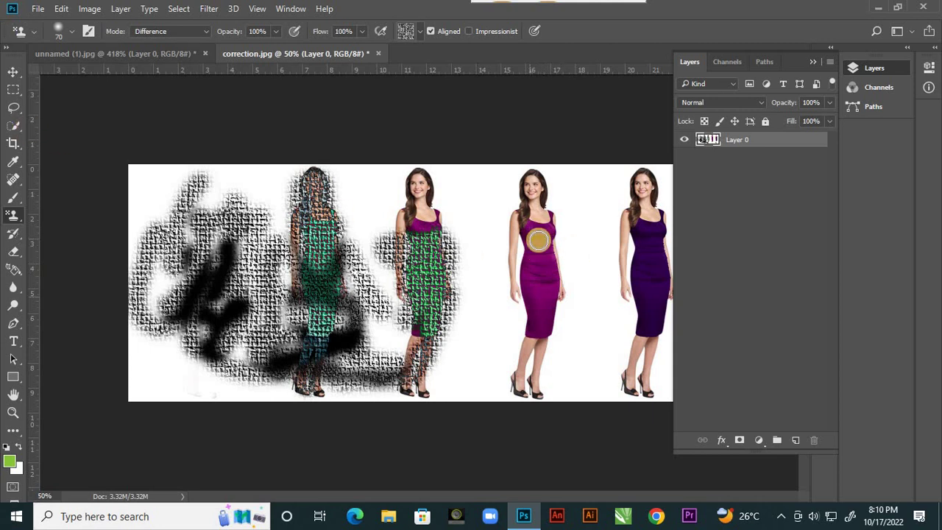
Select the third woman's purple dress with Quick Selection at brush size 25
left_click(19, 128)
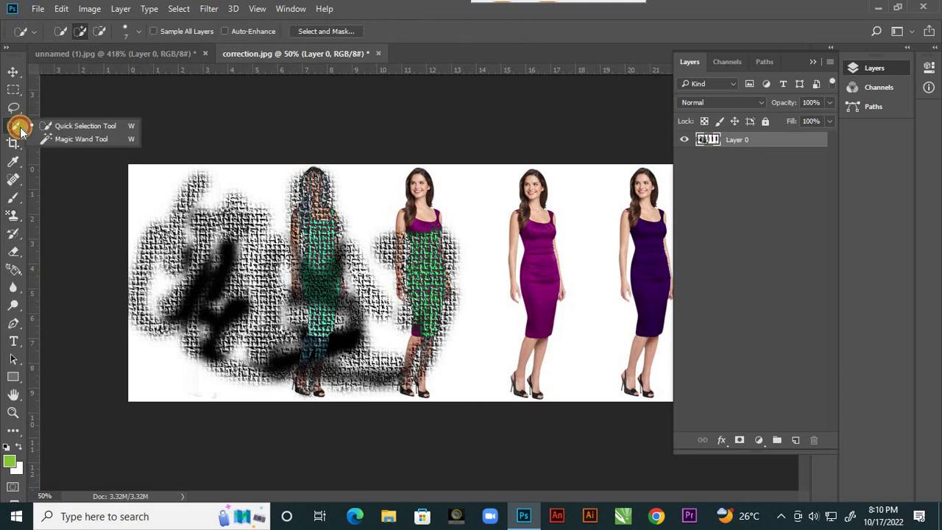
left_click(83, 126)
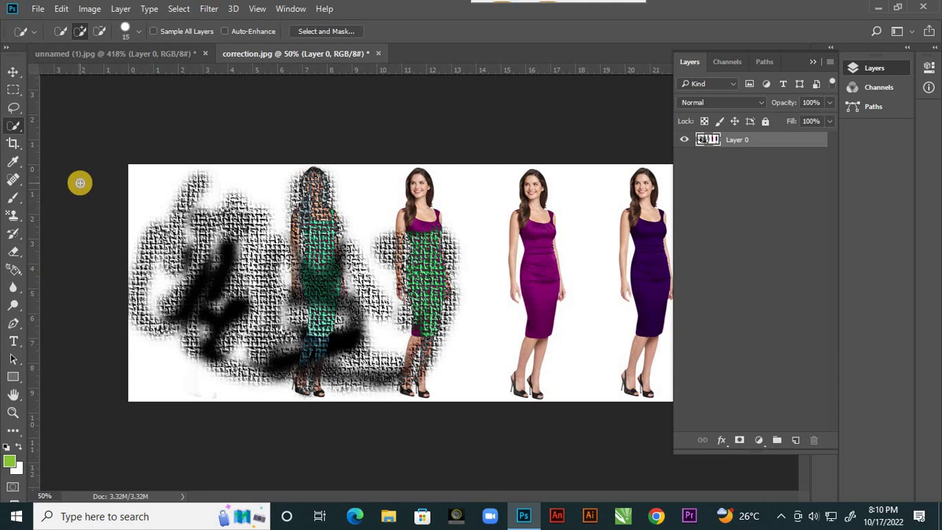
key("bracketright")
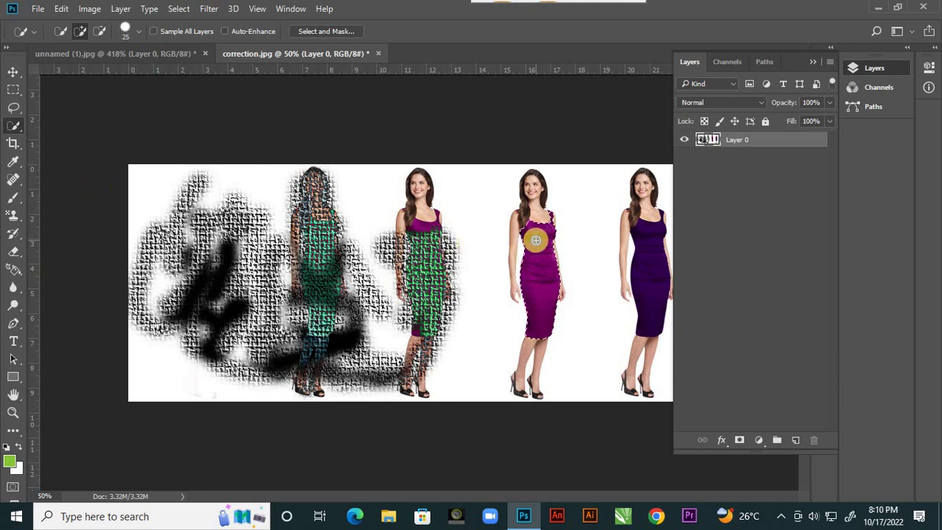
scroll(546, 223, "up", 2)
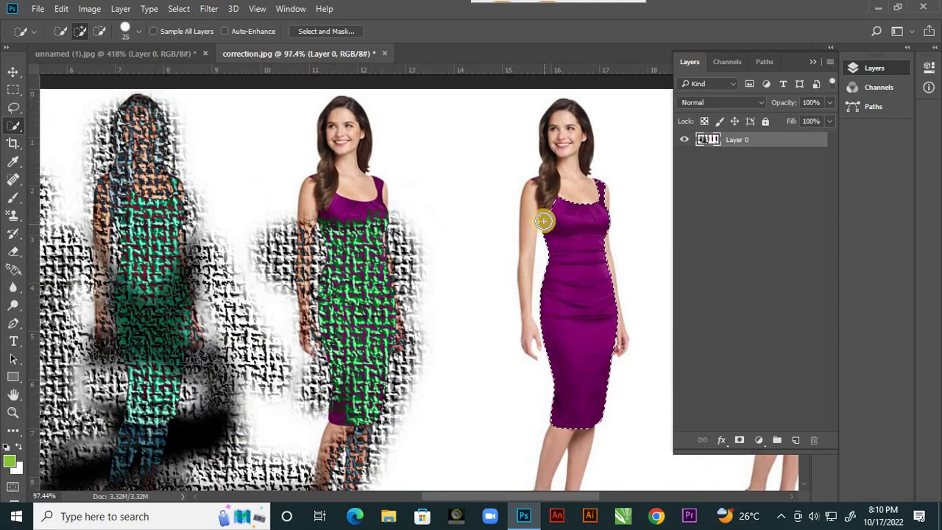
scroll(498, 240, "down", 2)
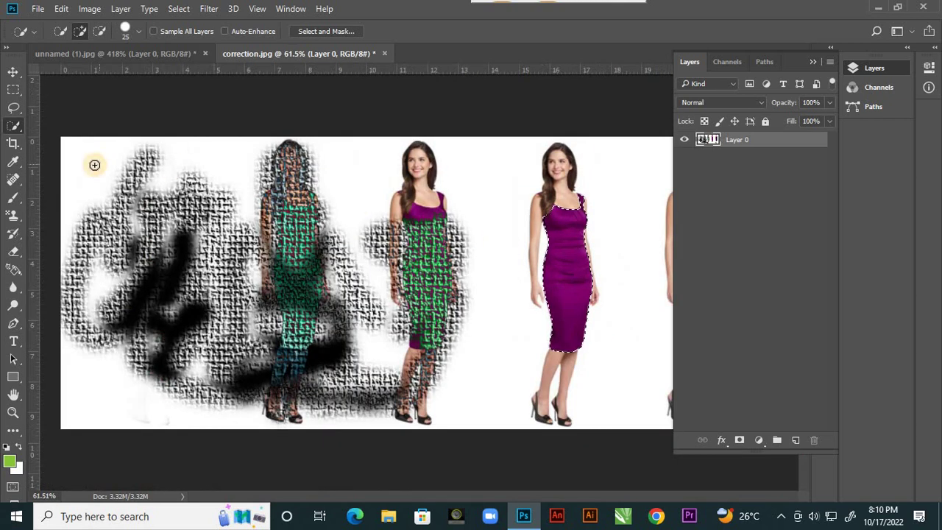
Pattern-stamp the green woven pattern over the selected purple dress, then deselect
left_click(15, 215)
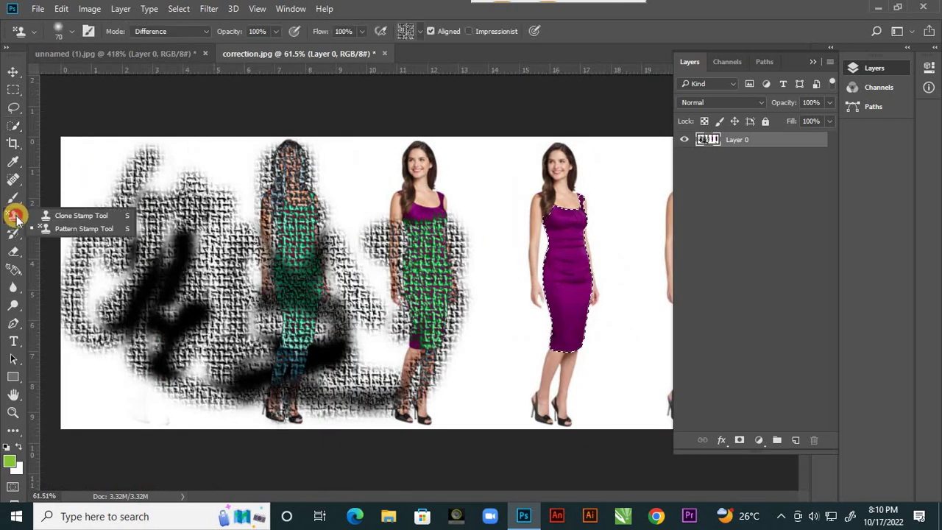
left_click(73, 234)
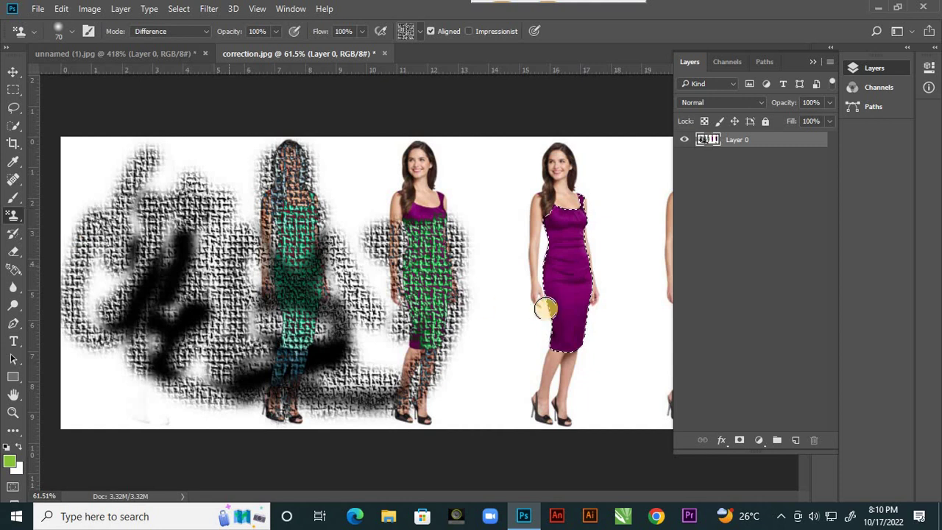
mouse_move(542, 301)
left_mouse_down()
mouse_move(569, 298)
mouse_move(565, 343)
mouse_move(579, 310)
mouse_move(587, 215)
mouse_move(563, 224)
mouse_move(552, 209)
mouse_move(551, 270)
mouse_move(568, 228)
mouse_move(546, 332)
mouse_move(542, 197)
mouse_move(562, 208)
mouse_move(577, 192)
mouse_move(586, 237)
mouse_move(581, 367)
mouse_move(548, 355)
mouse_move(601, 237)
mouse_move(553, 223)
left_mouse_up()
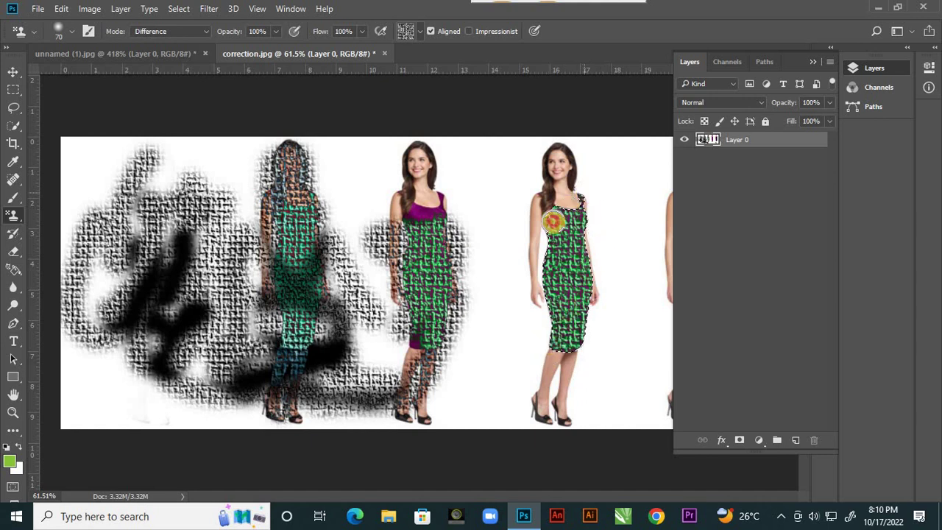
mouse_move(560, 361)
left_mouse_down()
mouse_move(584, 262)
mouse_move(555, 390)
mouse_move(579, 318)
mouse_move(588, 195)
mouse_move(568, 210)
left_mouse_up()
key("ctrl+d")
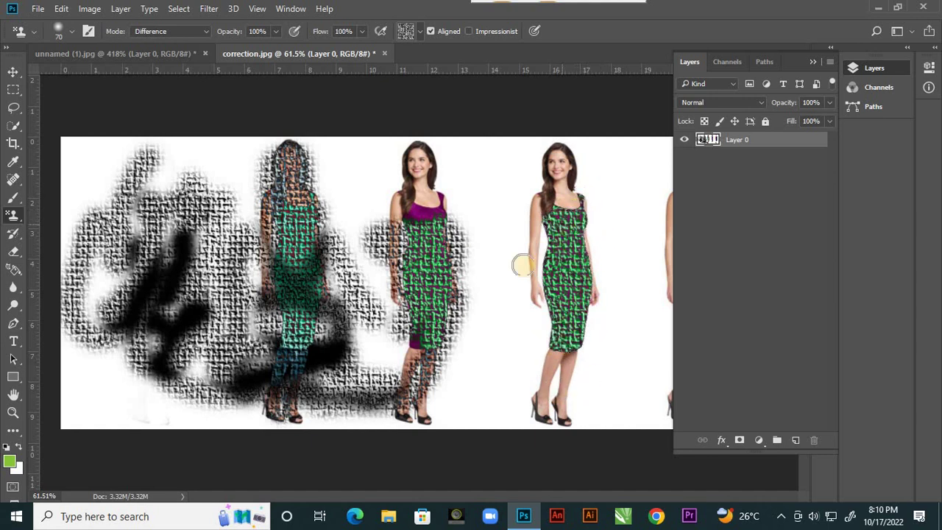
scroll(503, 296, "down", 4)
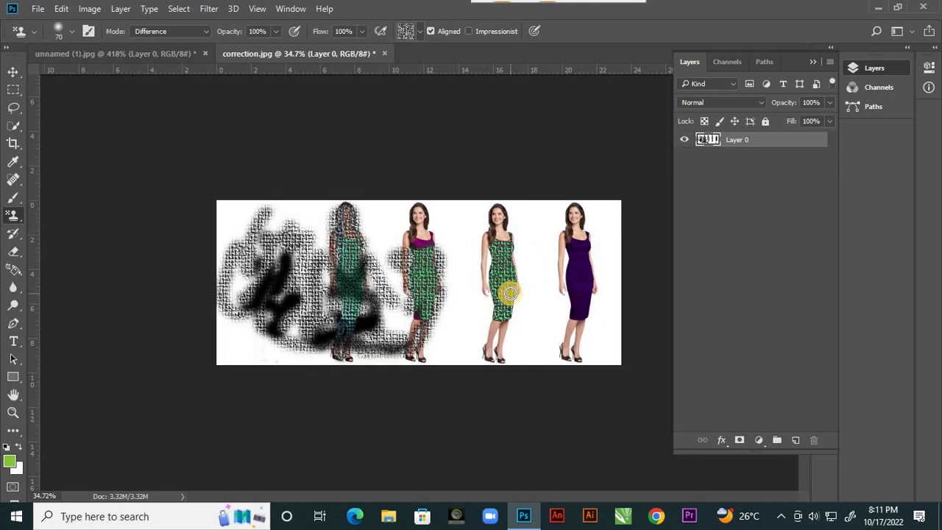
right_click(16, 217)
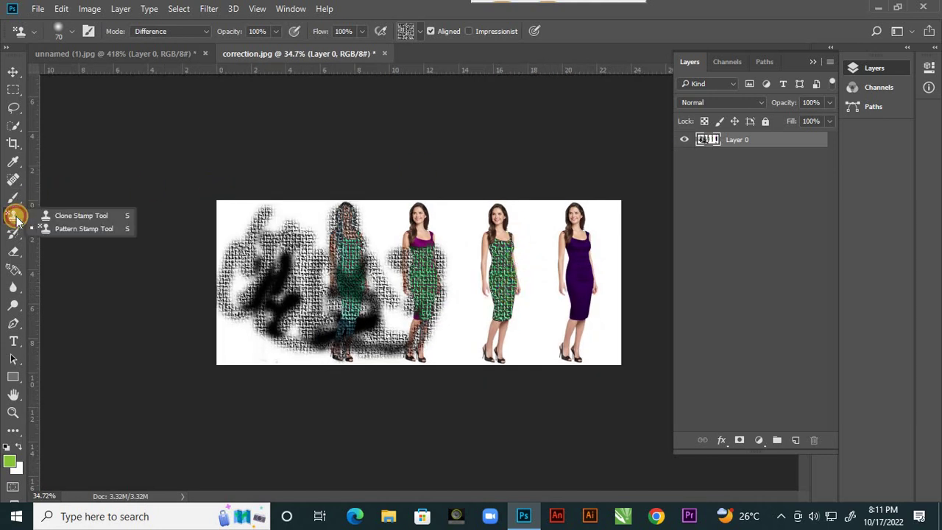
left_click(85, 216)
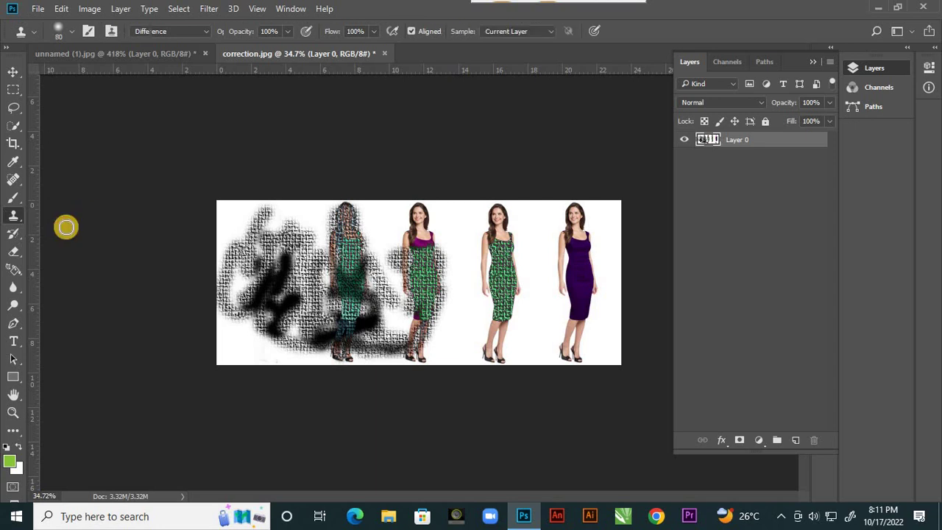
Use the History Brush to restore the third woman's earlier look
left_click(18, 237)
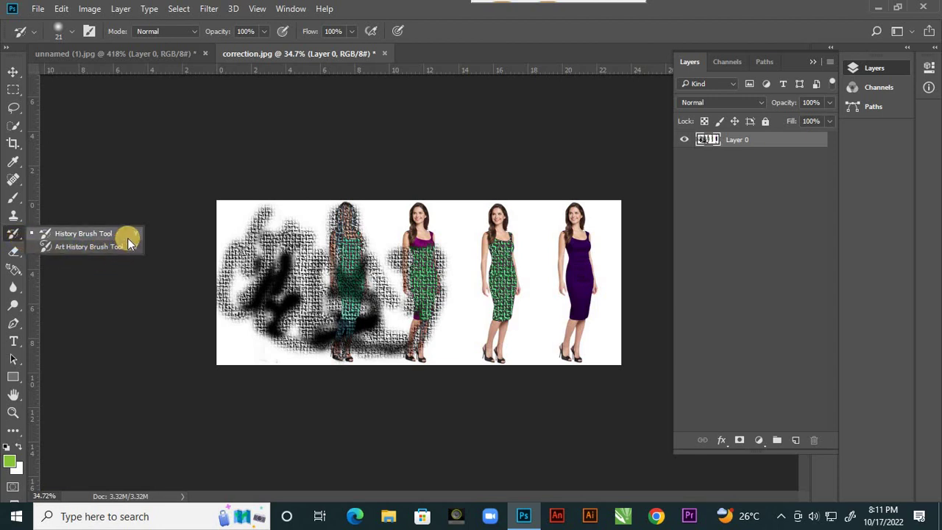
left_click(15, 74)
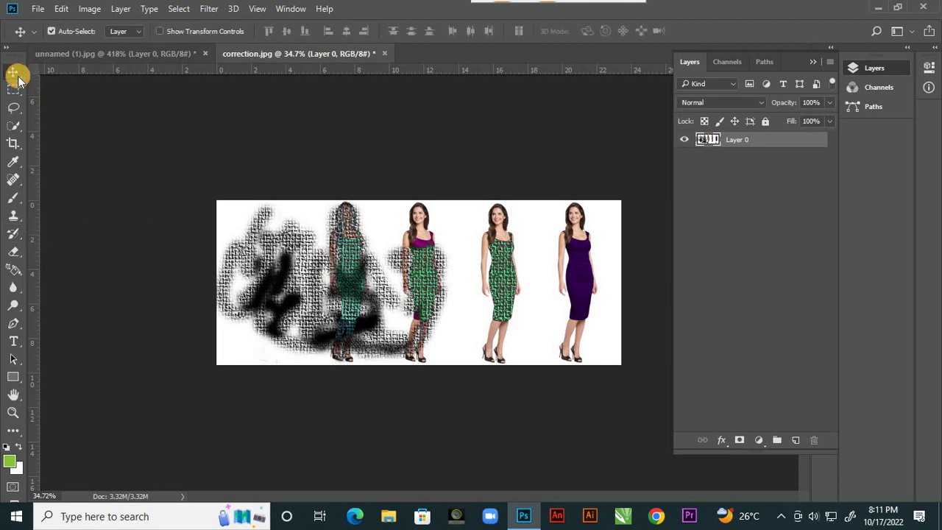
key("y")
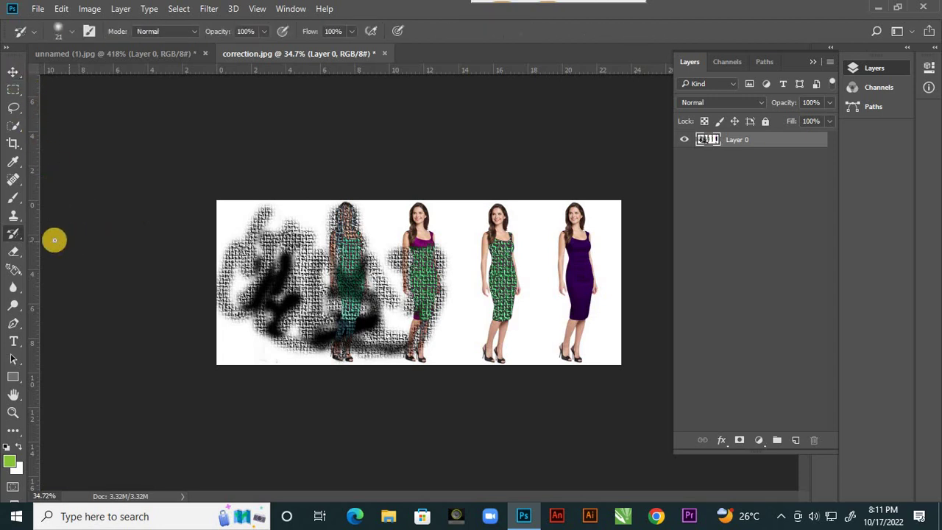
right_click(18, 236)
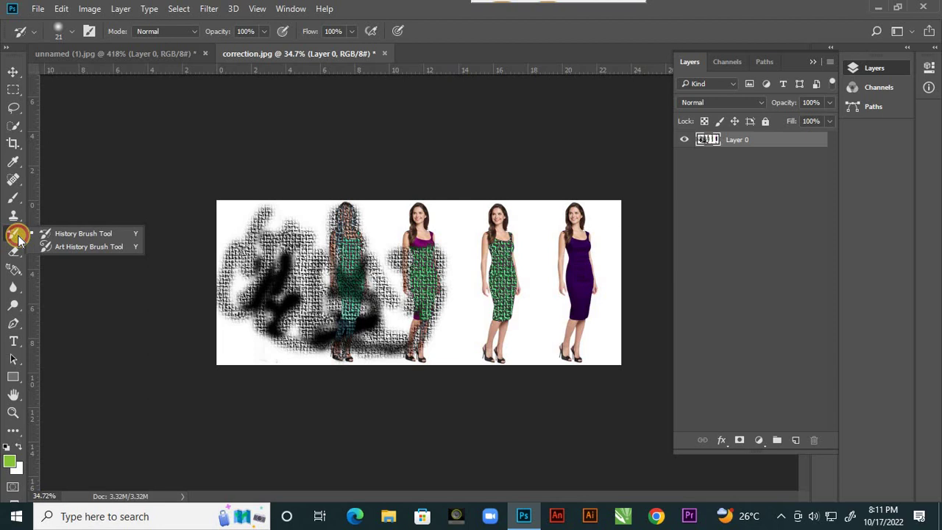
left_click(81, 233)
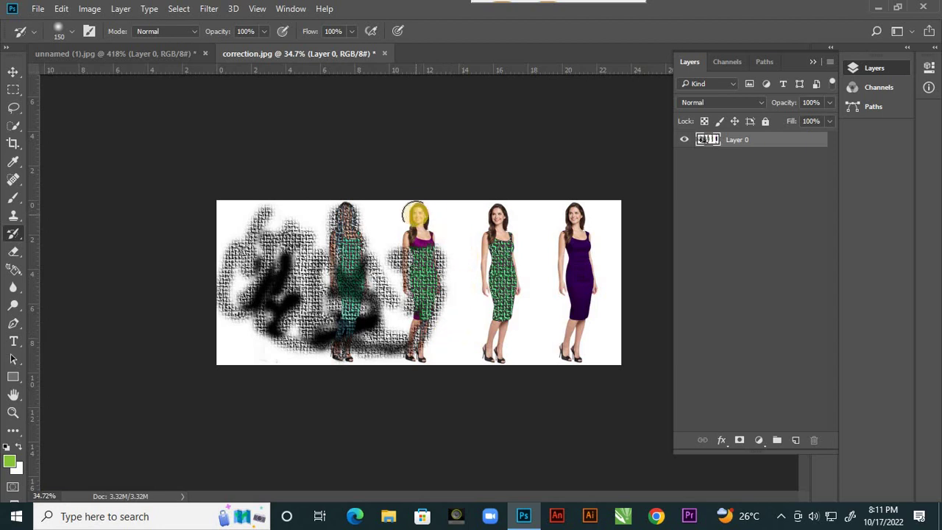
left_click_drag(415, 215, 416, 289)
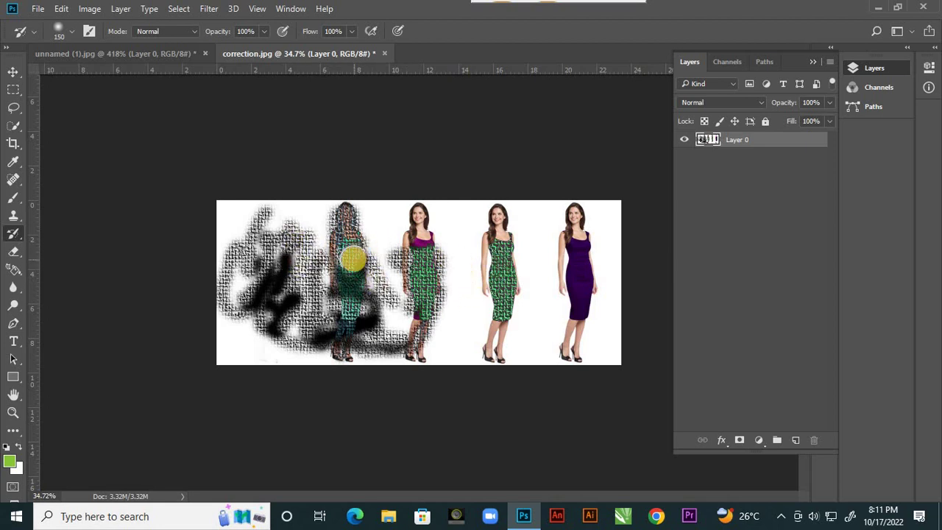
Enlarge the History Brush to 250 and restore the remaining green-tinted figures
right_click(19, 235)
left_click(64, 233)
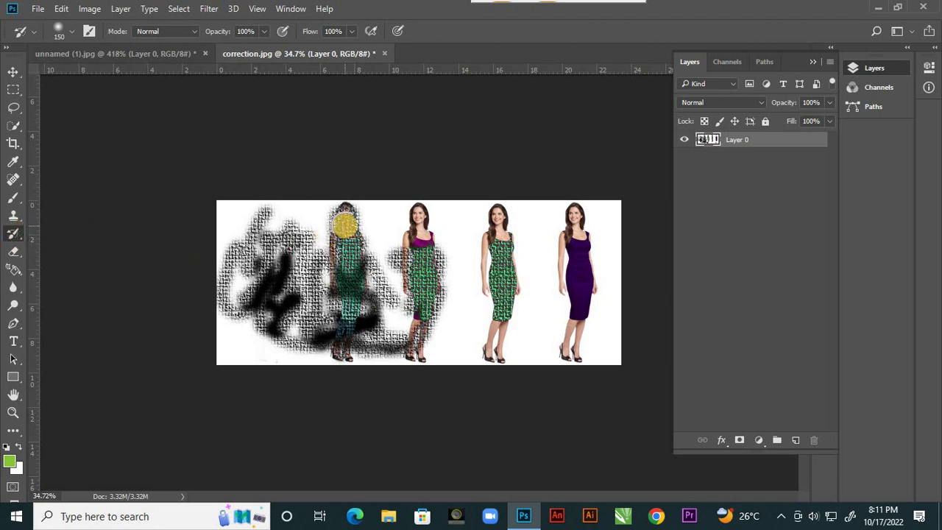
key("bracketright")
key("bracketright")
key("bracketright")
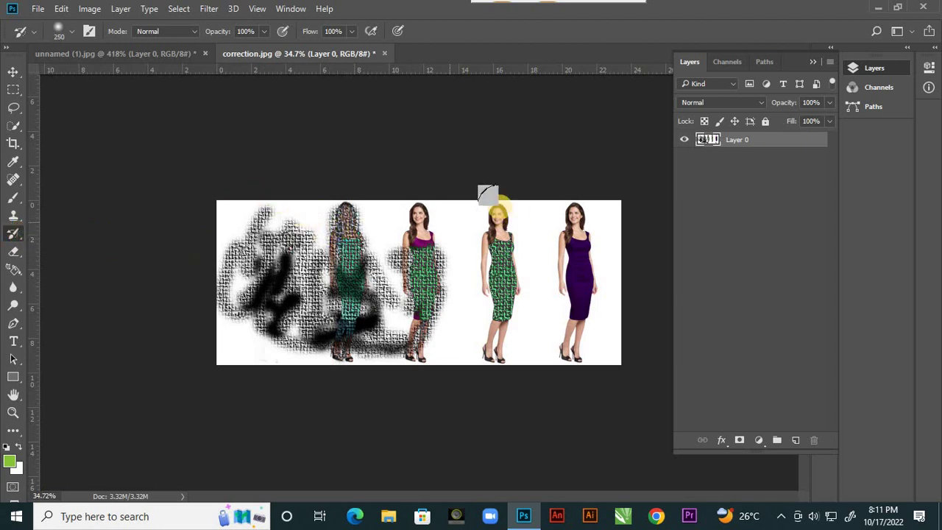
mouse_move(496, 242)
left_mouse_down()
mouse_move(489, 380)
mouse_move(511, 232)
mouse_move(501, 181)
mouse_move(485, 437)
mouse_move(518, 283)
mouse_move(506, 230)
mouse_move(448, 169)
mouse_move(423, 270)
mouse_move(416, 374)
mouse_move(417, 211)
left_mouse_up()
mouse_move(434, 272)
left_mouse_down()
mouse_move(397, 369)
mouse_move(390, 284)
mouse_move(404, 206)
mouse_move(367, 269)
mouse_move(351, 392)
mouse_move(336, 259)
mouse_move(351, 181)
mouse_move(293, 383)
mouse_move(305, 191)
mouse_move(270, 373)
mouse_move(268, 199)
mouse_move(233, 342)
mouse_move(229, 331)
mouse_move(236, 196)
mouse_move(224, 240)
mouse_move(355, 372)
mouse_move(394, 203)
mouse_move(388, 388)
mouse_move(426, 277)
mouse_move(420, 207)
mouse_move(402, 368)
mouse_move(297, 330)
mouse_move(249, 212)
mouse_move(227, 210)
mouse_move(238, 332)
mouse_move(579, 354)
mouse_move(568, 209)
mouse_move(373, 200)
mouse_move(228, 206)
left_mouse_up()
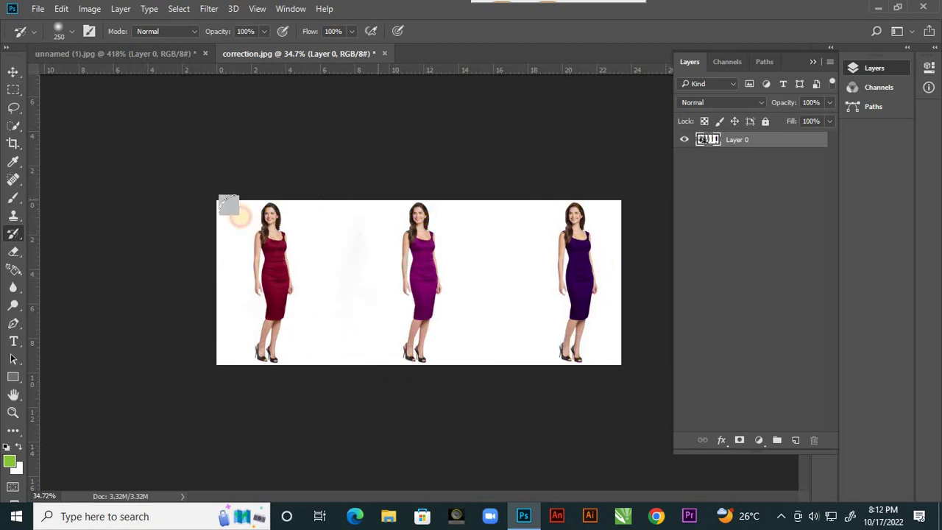
Brush away the colour paint on the face in unnamed (1).jpg, then return to correction.jpg
left_click(183, 55)
scroll(337, 312, "down", 6)
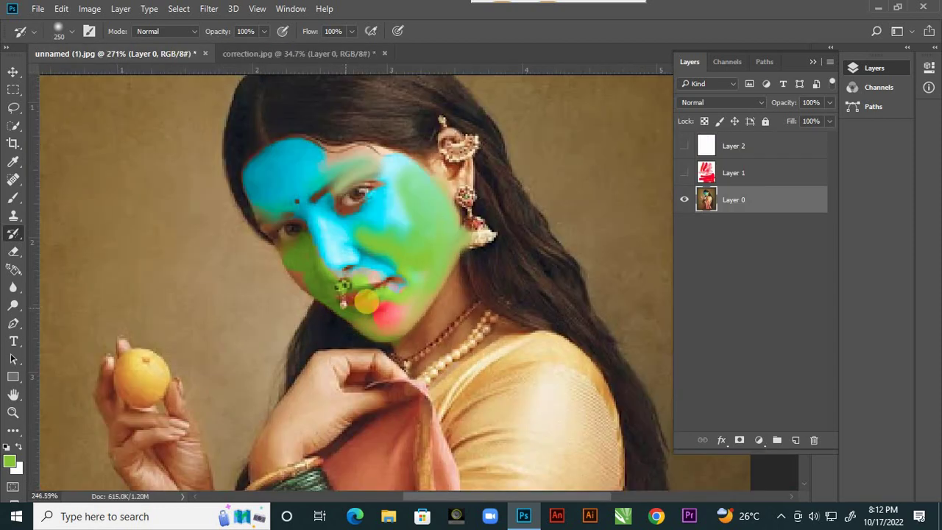
mouse_move(377, 287)
left_mouse_down()
mouse_move(447, 267)
mouse_move(302, 234)
mouse_move(411, 186)
mouse_move(343, 338)
mouse_move(262, 230)
left_mouse_up()
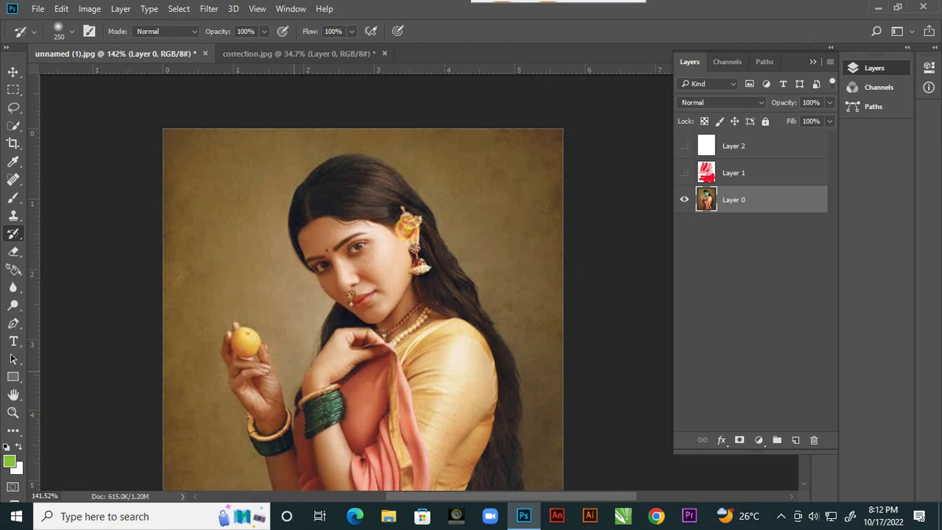
left_click(301, 58)
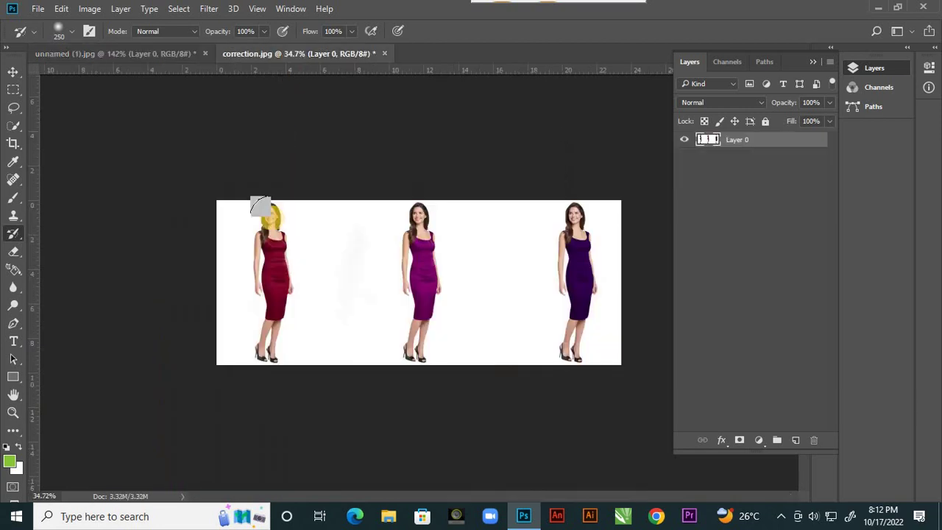
Select the Art History Brush at size 60 and scroll to show the violet-dress woman
left_click(13, 234)
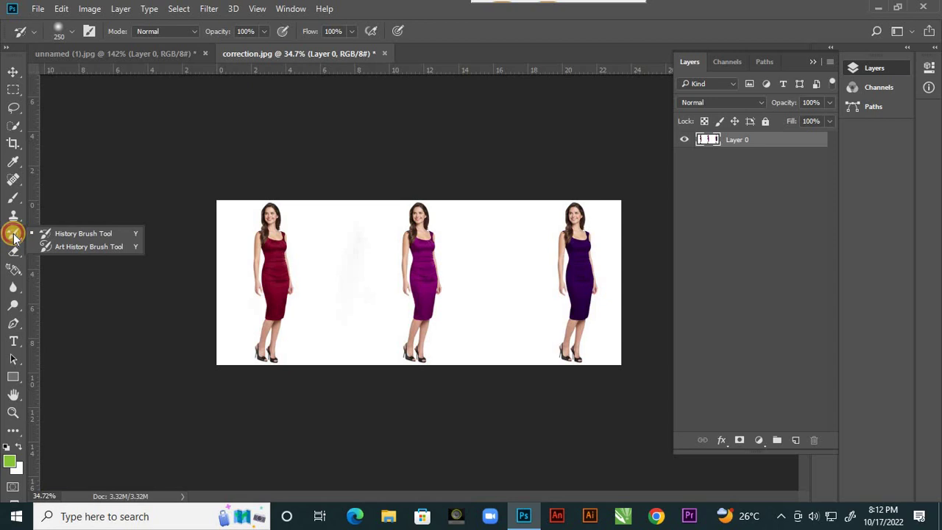
left_click(85, 248)
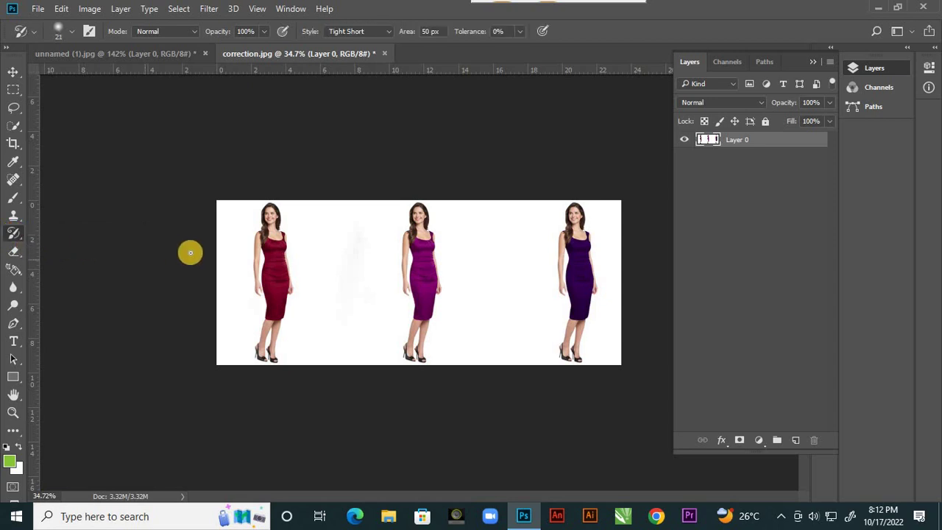
scroll(287, 266, "up", 1)
mouse_move(246, 283)
left_mouse_down()
mouse_move(230, 257)
mouse_move(245, 267)
mouse_move(203, 254)
mouse_move(171, 273)
mouse_move(166, 316)
mouse_move(149, 343)
mouse_move(153, 385)
mouse_move(168, 331)
mouse_move(147, 258)
mouse_move(178, 237)
mouse_move(147, 220)
mouse_move(161, 200)
mouse_move(156, 189)
mouse_move(283, 311)
mouse_move(409, 377)
mouse_move(409, 394)
mouse_move(421, 348)
mouse_move(404, 303)
mouse_move(450, 329)
mouse_move(468, 306)
mouse_move(409, 271)
mouse_move(441, 294)
mouse_move(444, 255)
mouse_move(415, 236)
mouse_move(407, 210)
mouse_move(428, 191)
mouse_move(404, 184)
mouse_move(367, 209)
mouse_move(466, 248)
mouse_move(435, 301)
left_mouse_up()
scroll(244, 269, "up", 1)
scroll(204, 260, "up", 1)
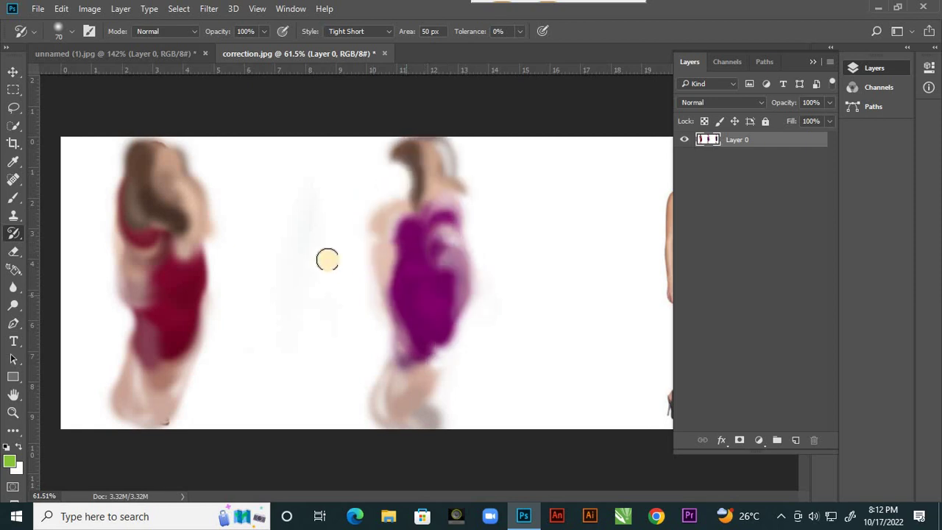
scroll(254, 270, "down", 3)
scroll(489, 279, "down", 2)
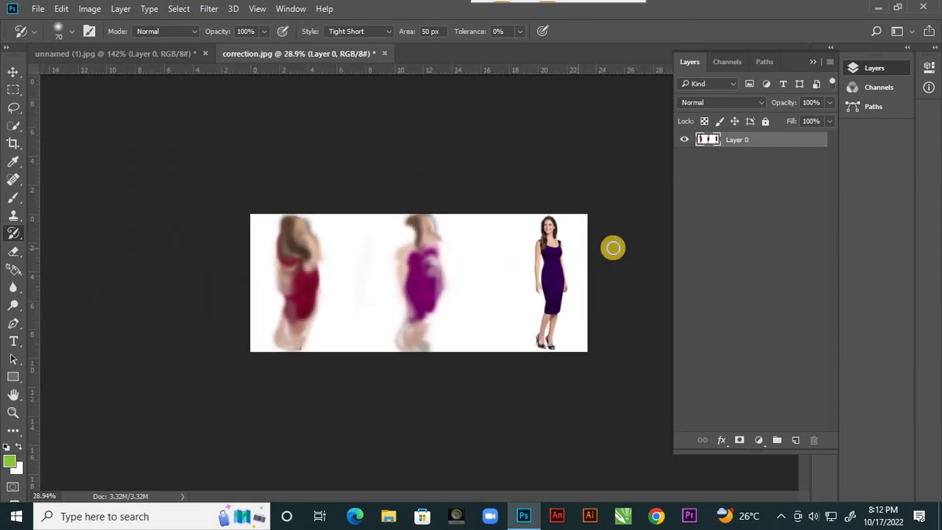
scroll(613, 247, "up", 2)
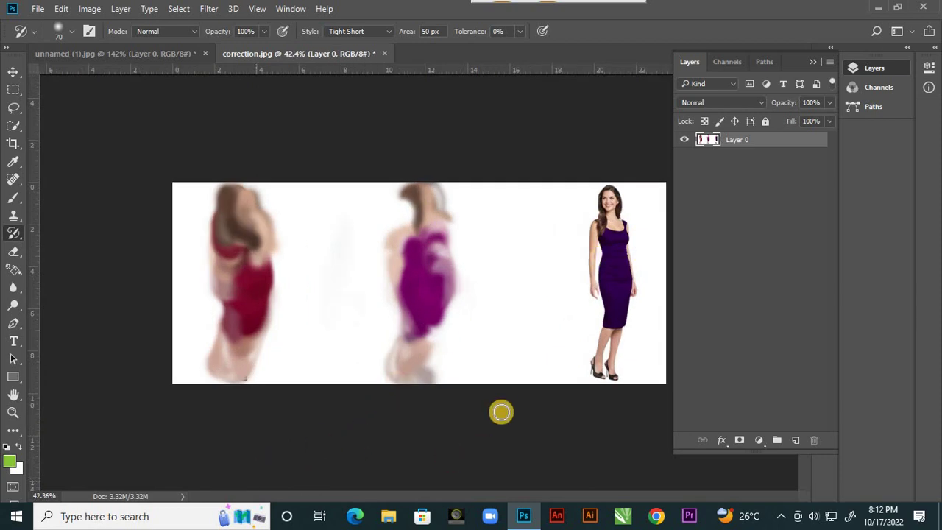
scroll(497, 409, "up", 2)
left_click_drag(511, 498, 544, 499)
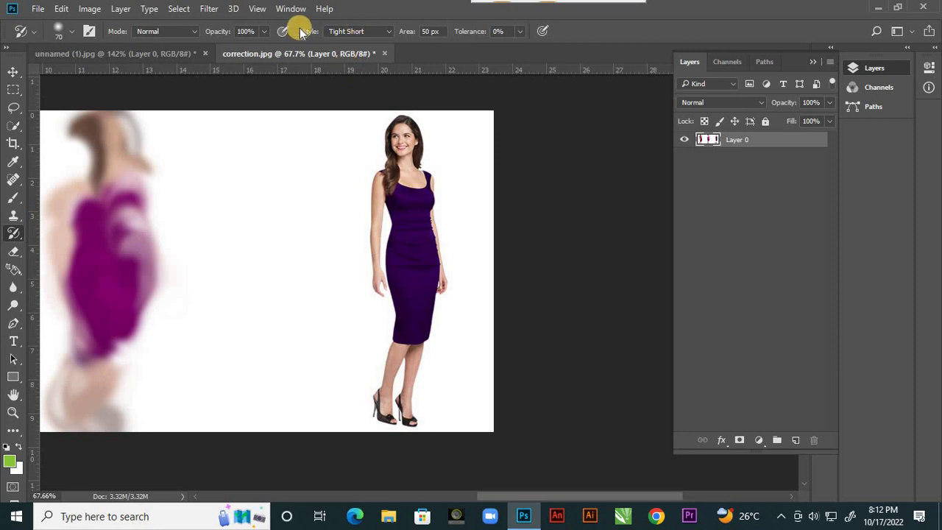
Test the Loose Long stroke style on the third woman and undo it
left_click(389, 33)
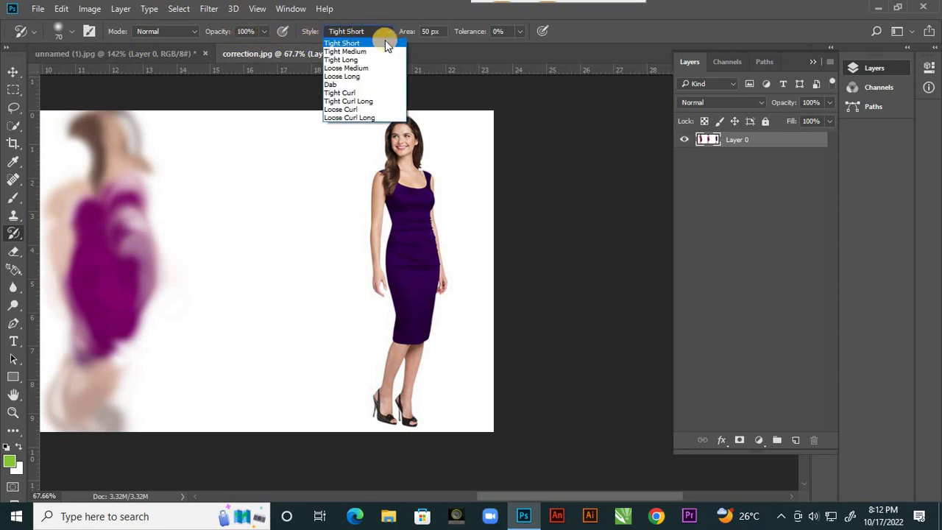
left_click(353, 77)
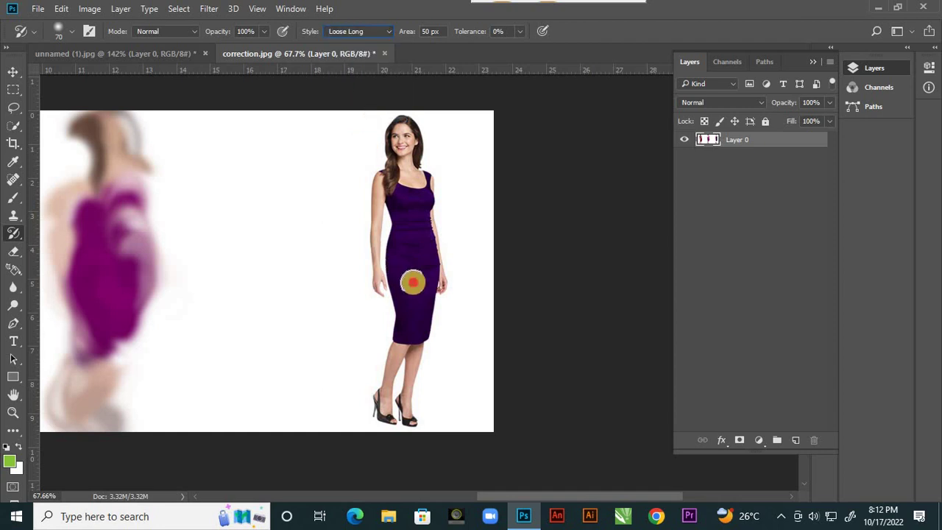
mouse_move(412, 279)
left_mouse_down()
mouse_move(431, 295)
mouse_move(360, 284)
mouse_move(319, 305)
mouse_move(419, 305)
mouse_move(462, 326)
mouse_move(294, 121)
left_mouse_up()
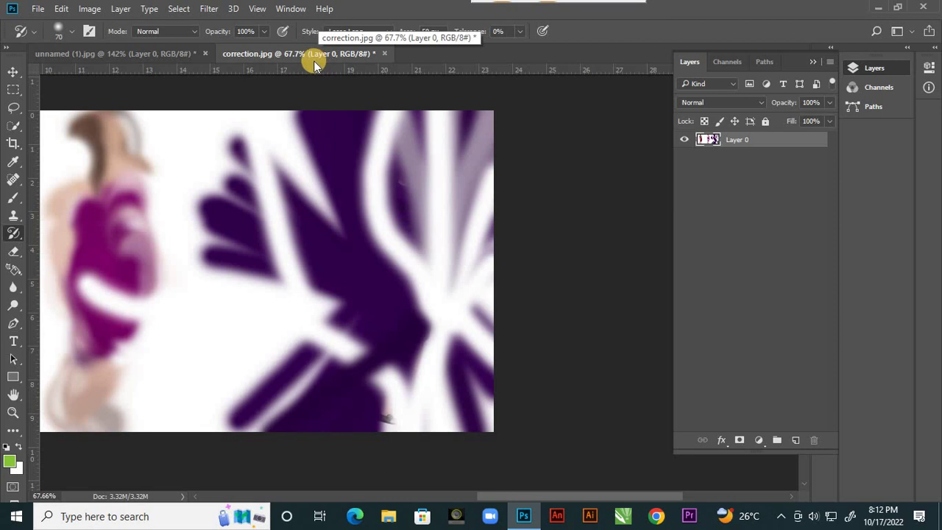
key("ctrl+z")
key("ctrl+z")
key("ctrl+z")
key("ctrl+z")
key("ctrl+z")
key("ctrl+z")
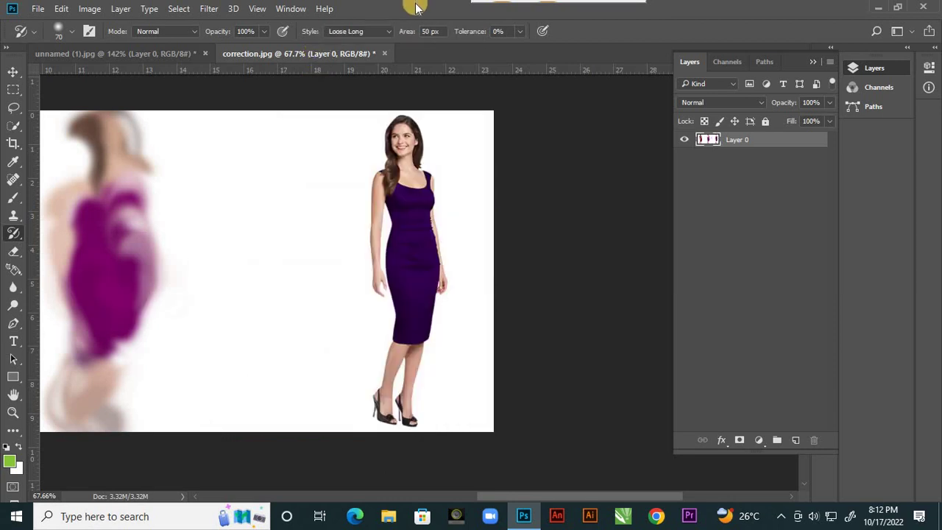
Test the Tight Curl Long stroke style on the third woman and undo it
left_click(389, 33)
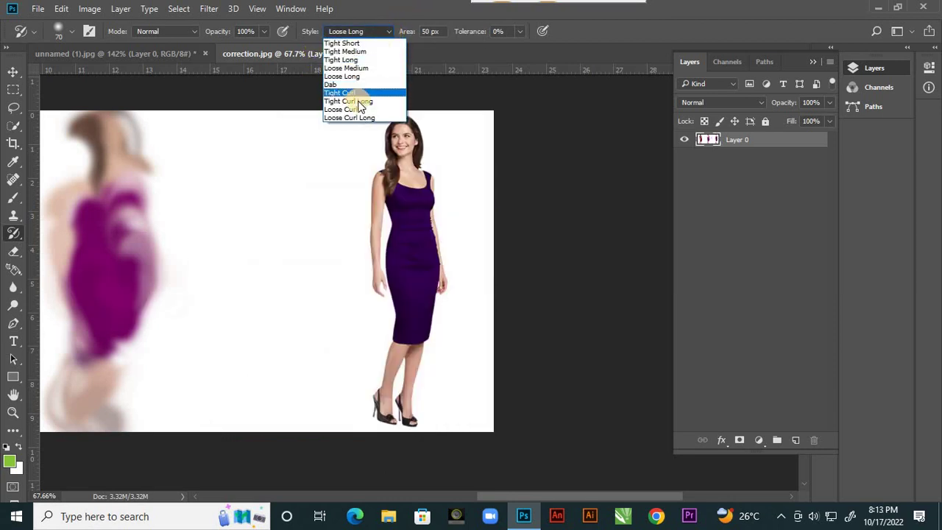
left_click(362, 102)
mouse_move(389, 210)
left_mouse_down()
mouse_move(395, 278)
mouse_move(410, 313)
mouse_move(400, 383)
mouse_move(390, 377)
mouse_move(453, 242)
mouse_move(412, 225)
mouse_move(405, 181)
mouse_move(338, 254)
mouse_move(416, 316)
mouse_move(447, 313)
mouse_move(456, 233)
mouse_move(433, 179)
mouse_move(268, 196)
mouse_move(283, 224)
mouse_move(366, 283)
mouse_move(452, 247)
mouse_move(368, 190)
left_mouse_up()
key("ctrl+alt+z")
key("ctrl+alt+z")
key("ctrl+alt+z")
key("ctrl+alt+z")
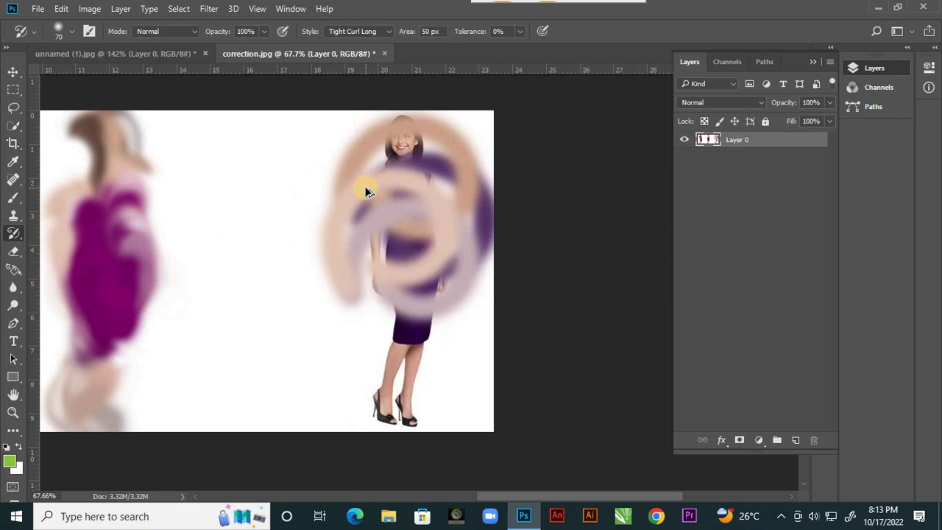
scroll(432, 272, "down", 3)
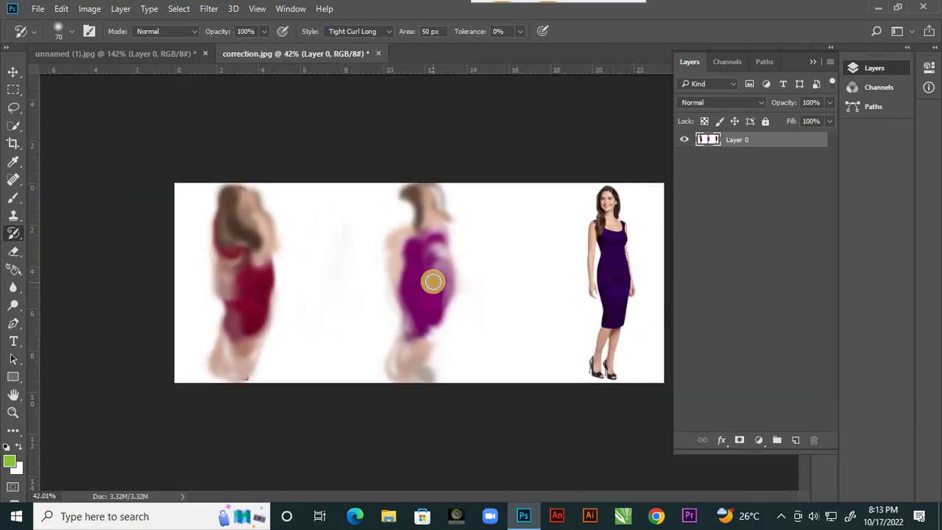
Switch to the Brush Tool, review its Smoothing options, enable pressure, and view brush presets
right_click(21, 237)
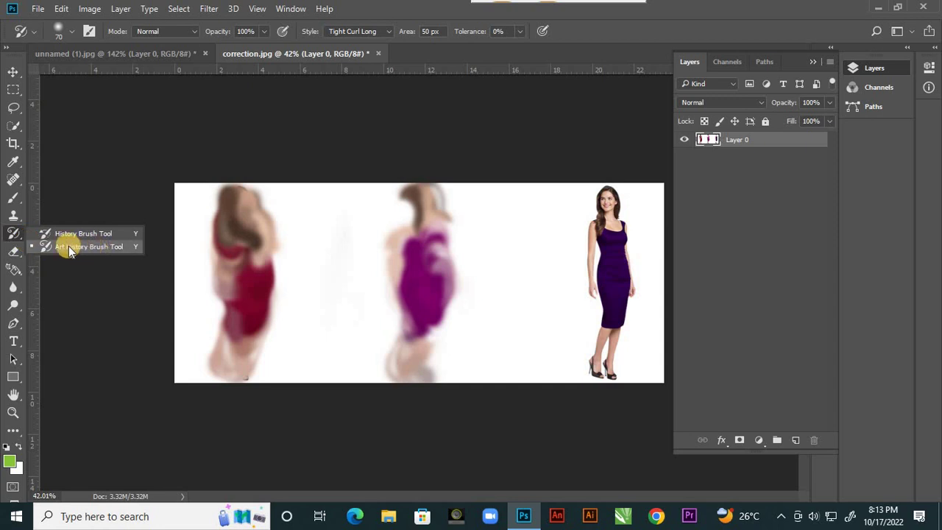
left_click(17, 202)
left_click(66, 196)
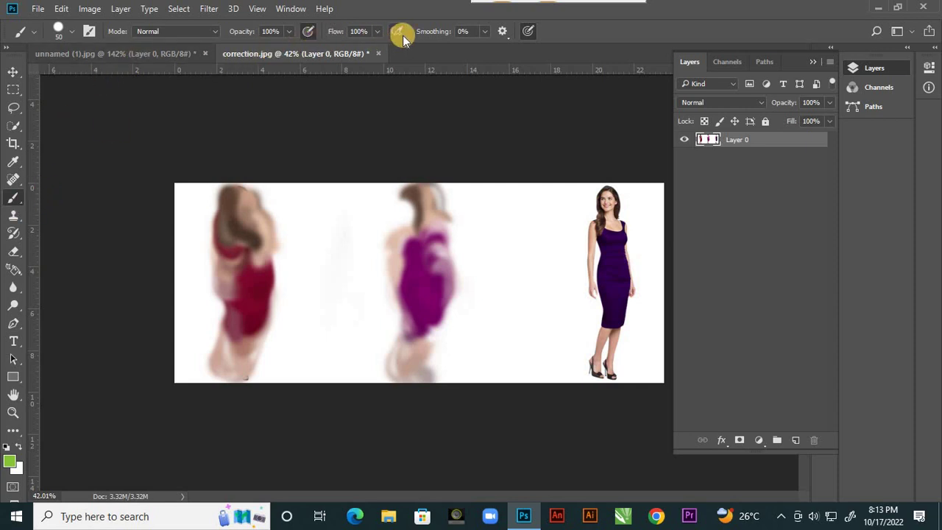
left_click(506, 37)
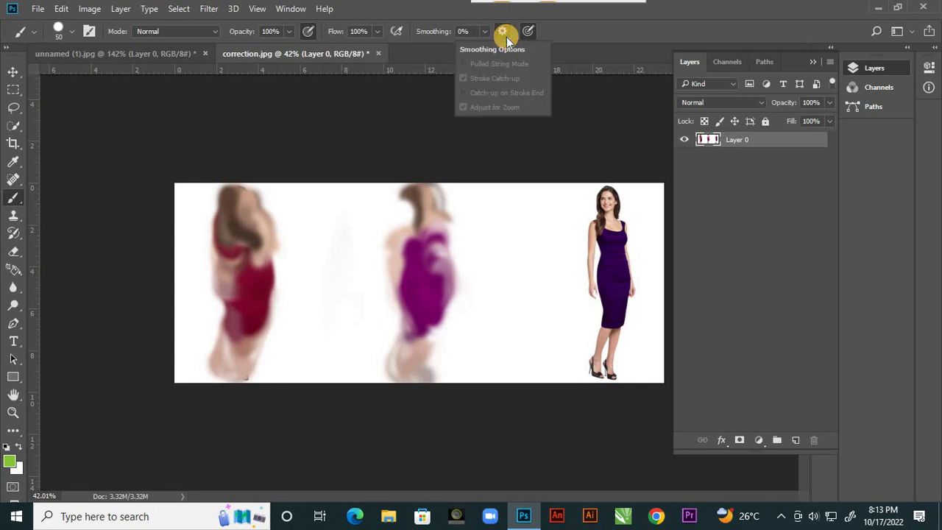
left_click(566, 53)
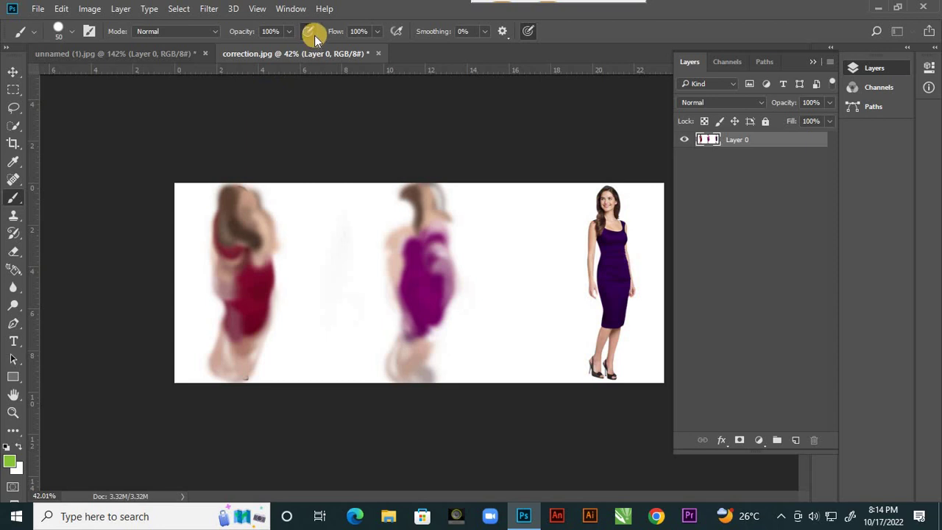
left_click(529, 35)
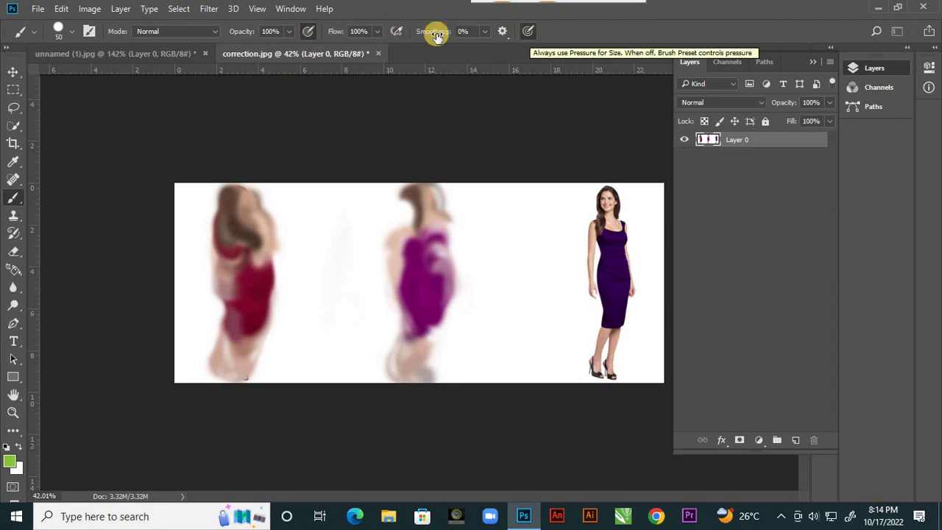
left_click(70, 32)
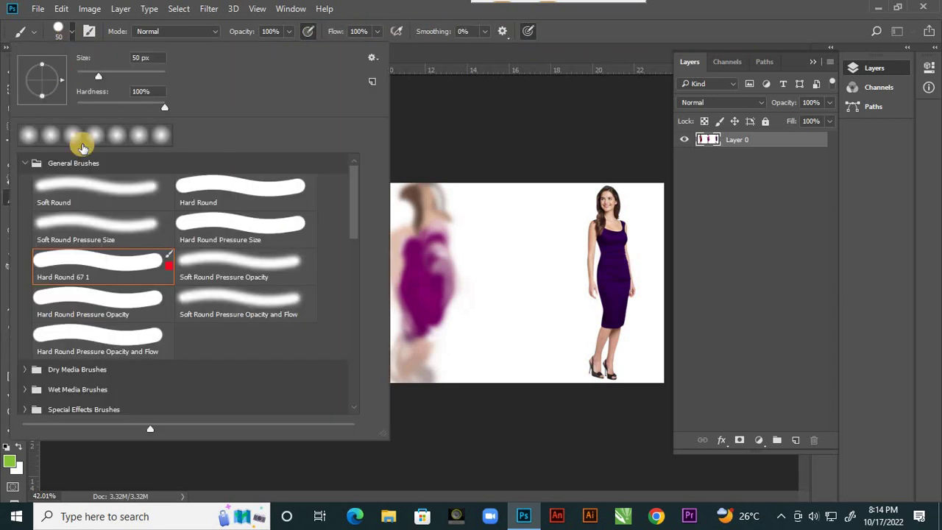
left_click(495, 60)
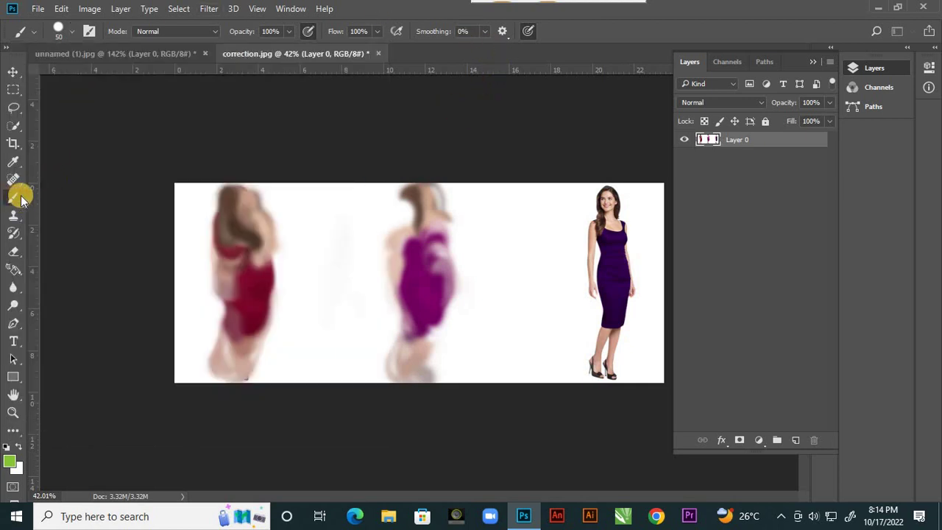
Browse the History Brush, Spot Healing, Brush and Clone Stamp groups, ending on History Brush
left_click(17, 232)
left_click_drag(18, 234, 49, 235)
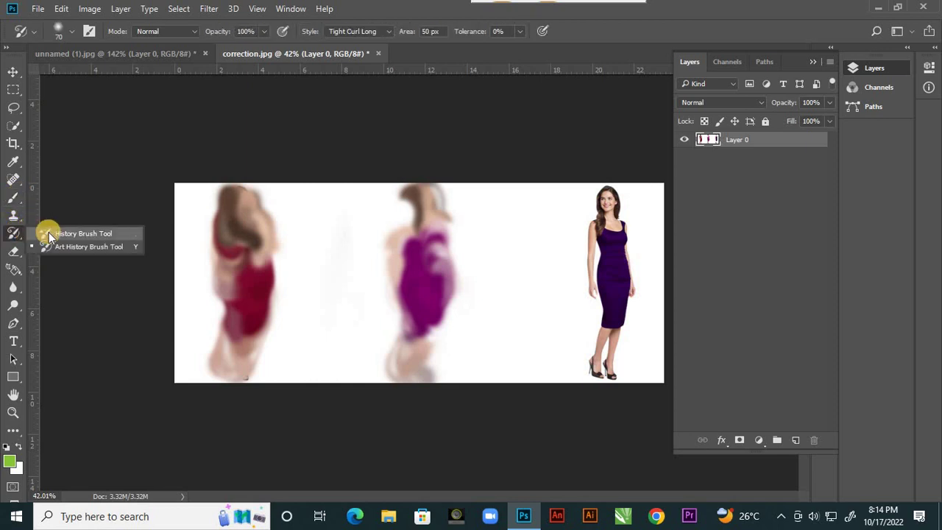
left_click(110, 236)
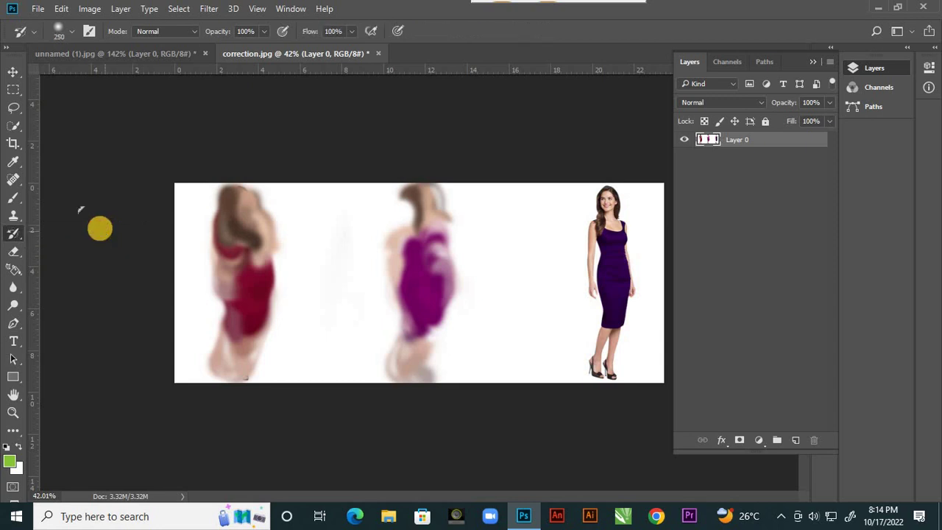
left_click(13, 178)
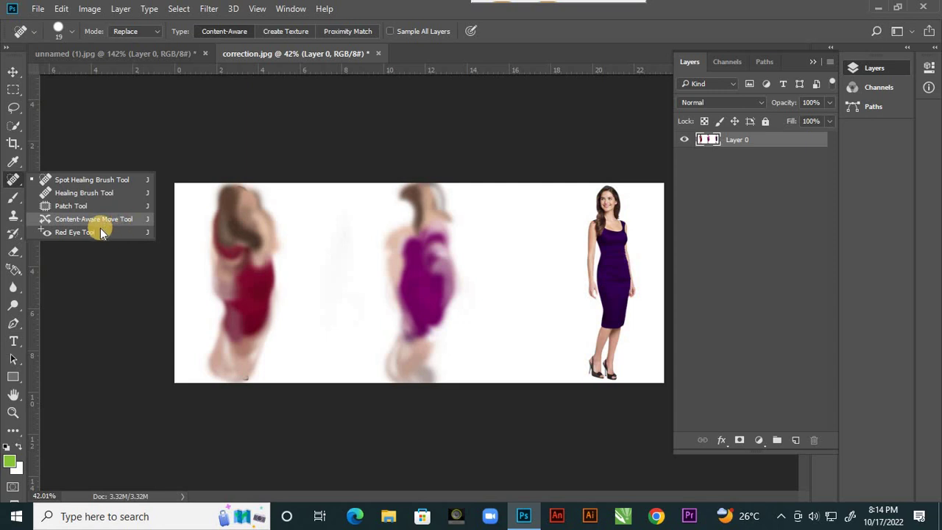
left_click(72, 181)
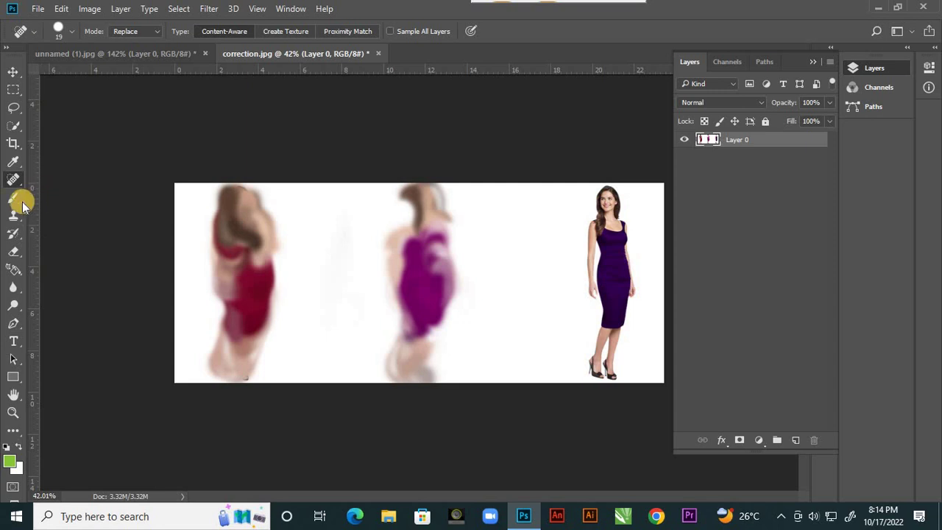
left_click(15, 197)
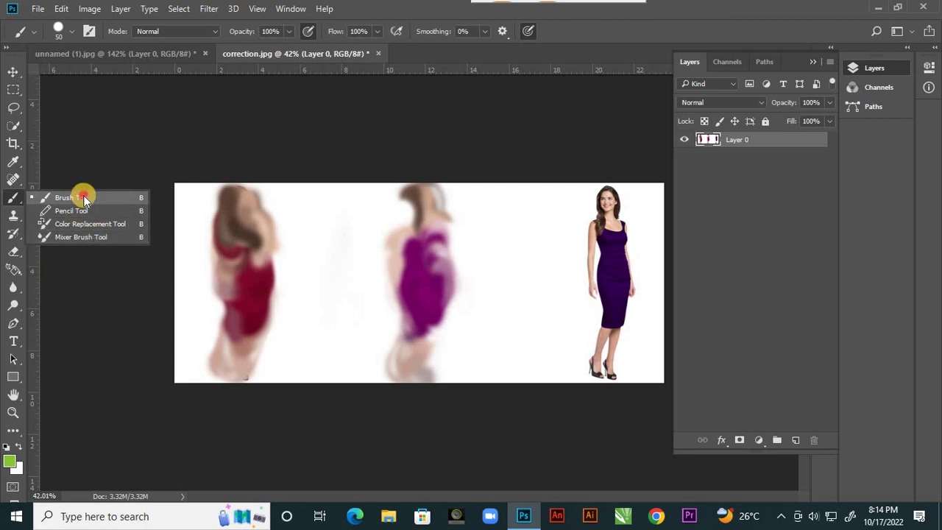
left_click(83, 196)
left_click(14, 215)
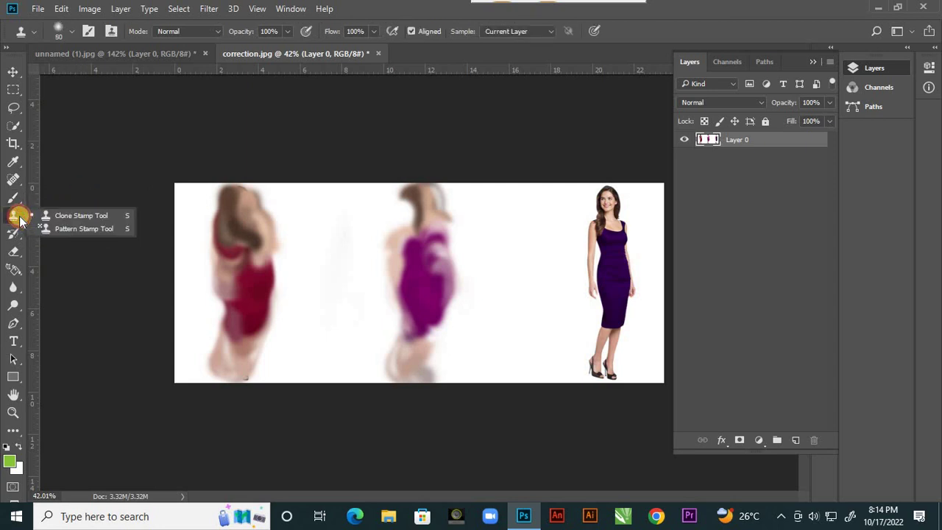
left_click(106, 215)
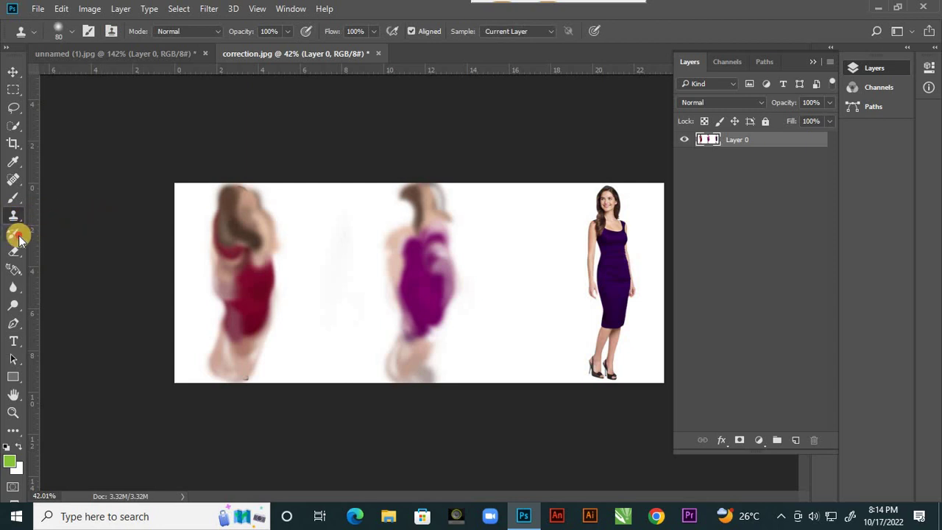
left_click(18, 237)
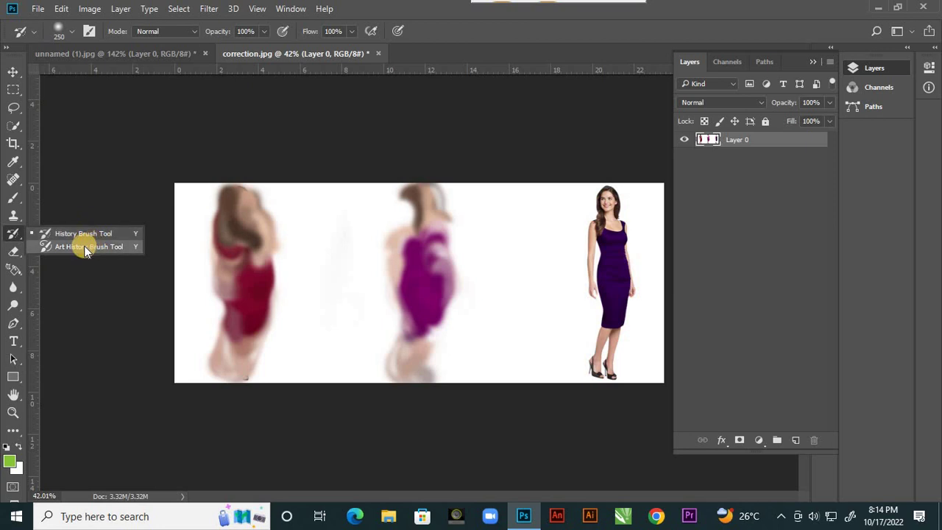
left_click(77, 233)
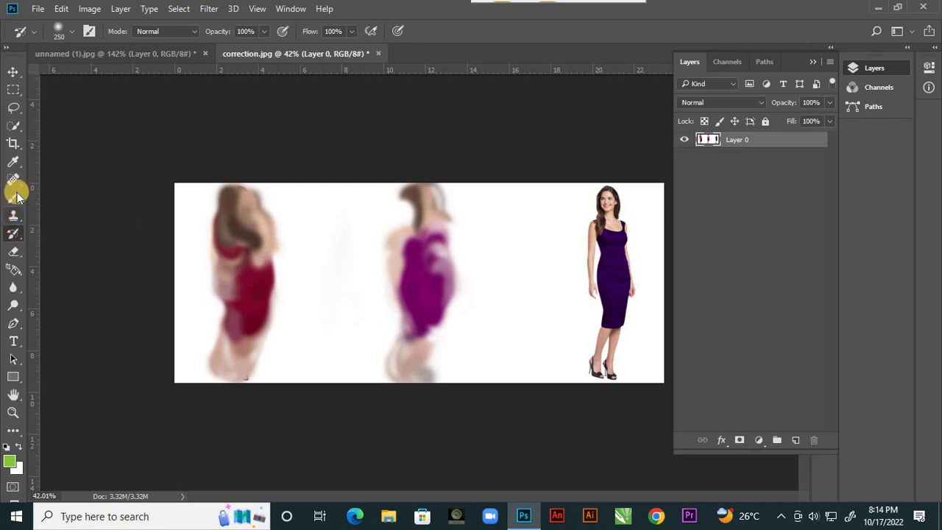